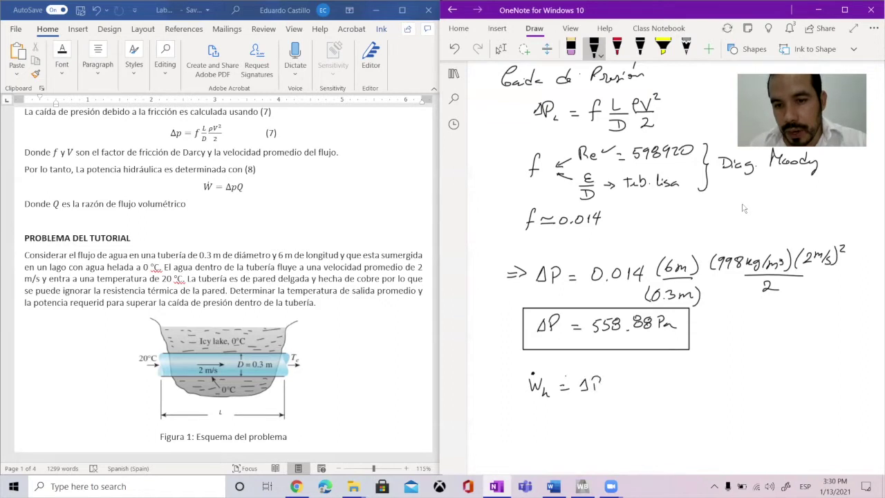
# Handwrite the hydraulic power formula Ẇh = ΔP Q = ΔP V̄ A below the boxed pressure drop result
pyautogui.moveTo(615, 377); pyautogui.dragTo(614, 389)
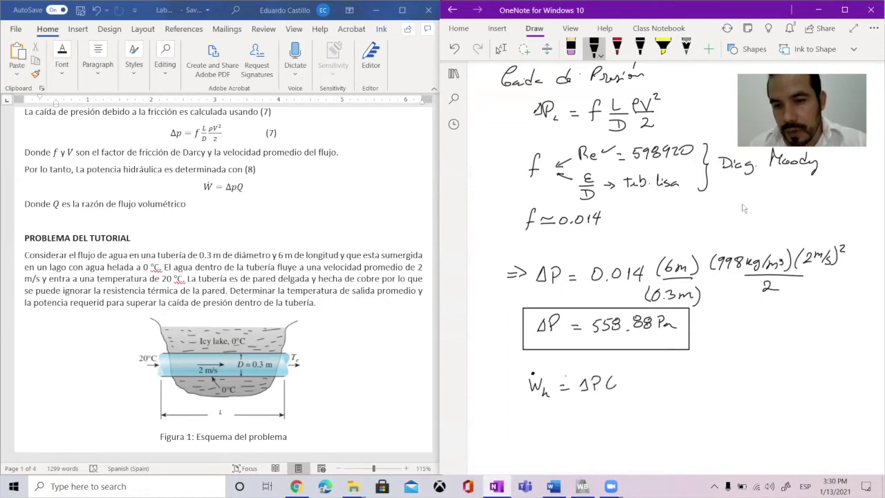
pyautogui.moveTo(656, 379); pyautogui.dragTo(651, 388)
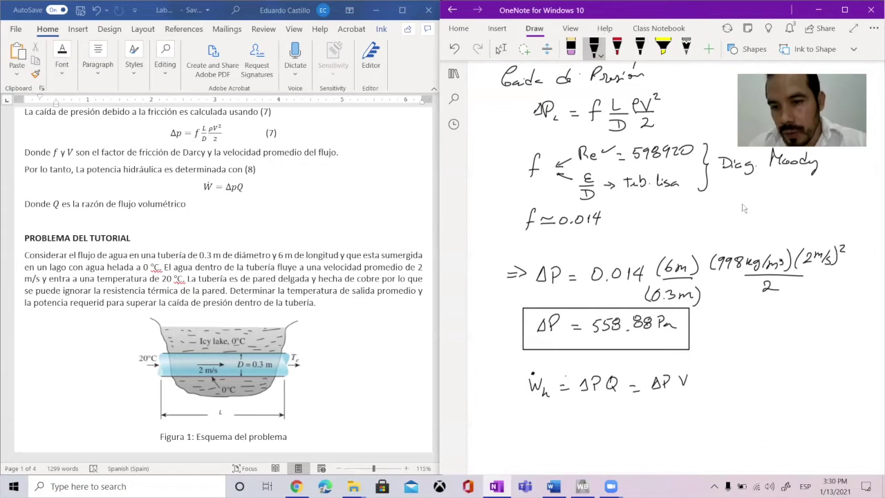
pyautogui.moveTo(693, 387); pyautogui.dragTo(703, 386)
pyautogui.moveTo(697, 381); pyautogui.dragTo(705, 378)
# Handwrite the substitution (558.88 Pa)(2 m/s)(π/4 (0.3 m)²) under the power formula and box the result Ẇh ≃ 79 W
pyautogui.moveTo(667, 405)
pyautogui.mouseDown()
pyautogui.moveTo(682, 408)
pyautogui.moveTo(677, 415)
pyautogui.moveTo(703, 415)
pyautogui.mouseUp()
pyautogui.moveTo(717, 405); pyautogui.dragTo(731, 415)
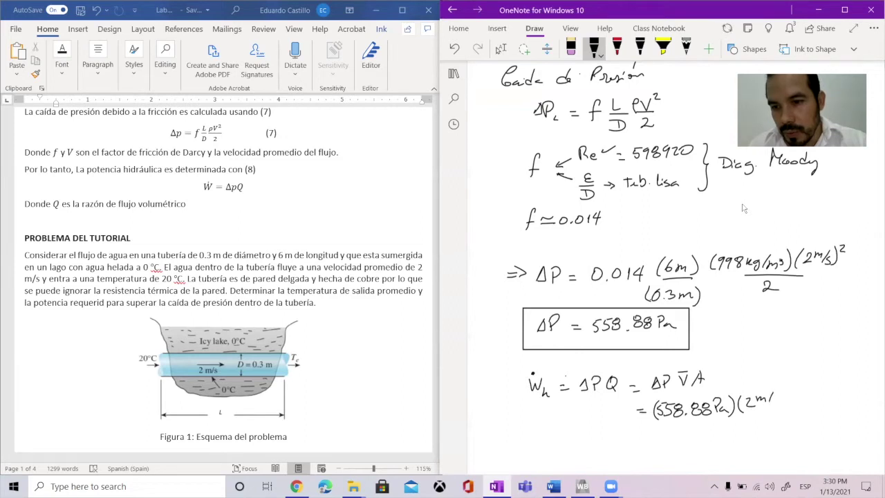
pyautogui.moveTo(784, 392)
pyautogui.mouseDown()
pyautogui.moveTo(786, 415)
pyautogui.moveTo(812, 402)
pyautogui.mouseUp()
pyautogui.moveTo(804, 407)
pyautogui.mouseDown()
pyautogui.moveTo(809, 419)
pyautogui.moveTo(837, 403)
pyautogui.moveTo(873, 412)
pyautogui.mouseUp()
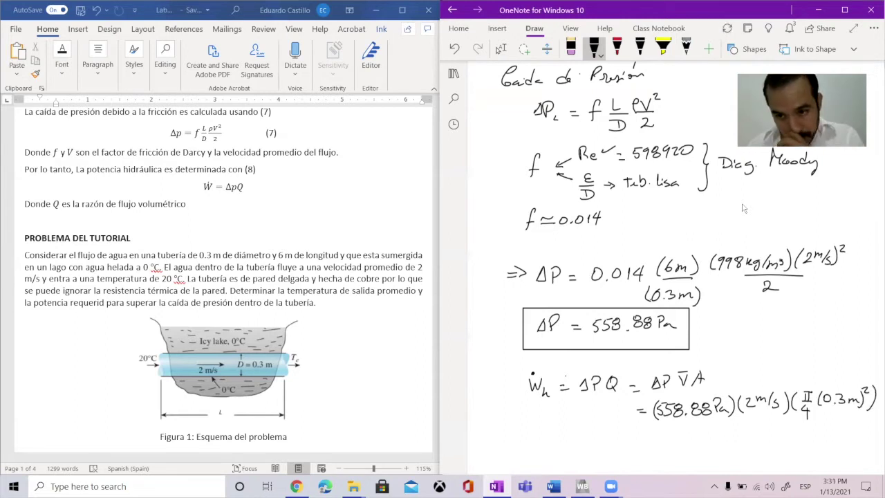
pyautogui.moveTo(606, 438); pyautogui.dragTo(621, 447)
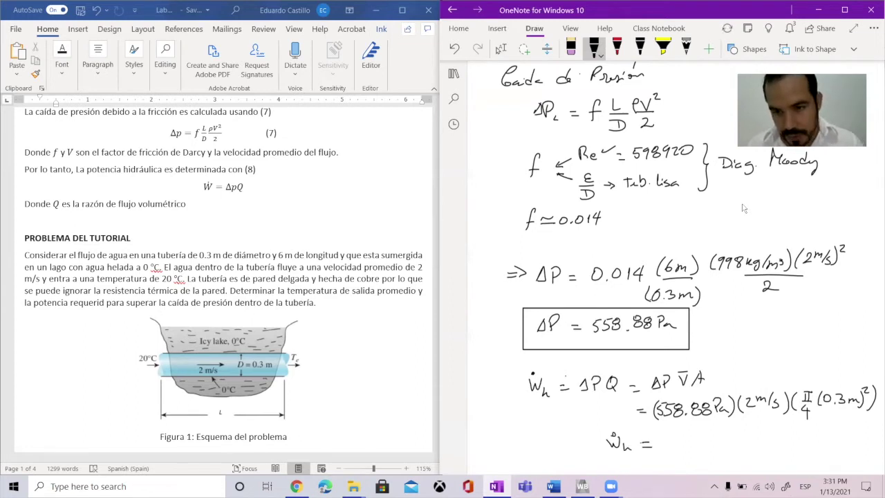
pyautogui.moveTo(658, 436)
pyautogui.mouseDown()
pyautogui.moveTo(672, 447)
pyautogui.moveTo(694, 437)
pyautogui.mouseUp()
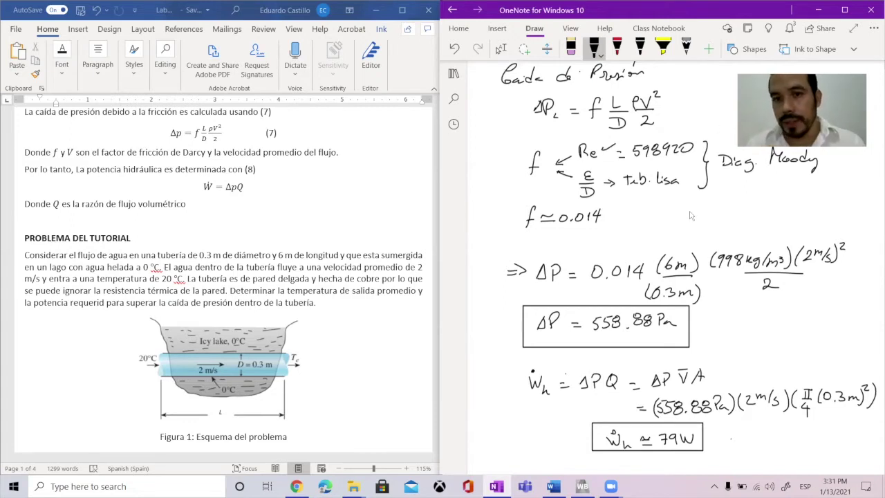
# Review the outlet temperature, pressure drop and power results in the notes, and switch to the ANSYS Workbench project
pyautogui.scroll(4, 691, 214)
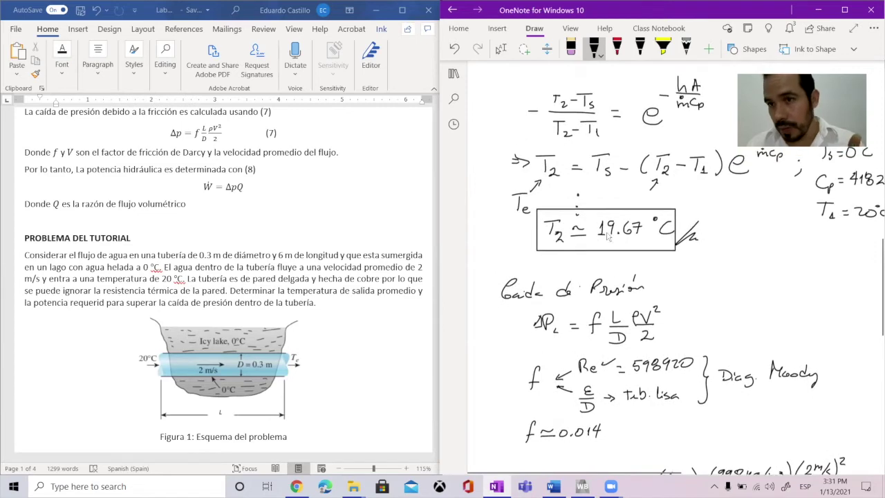
pyautogui.scroll(2, 607, 236)
pyautogui.scroll(1, 607, 236)
pyautogui.scroll(-8, 607, 236)
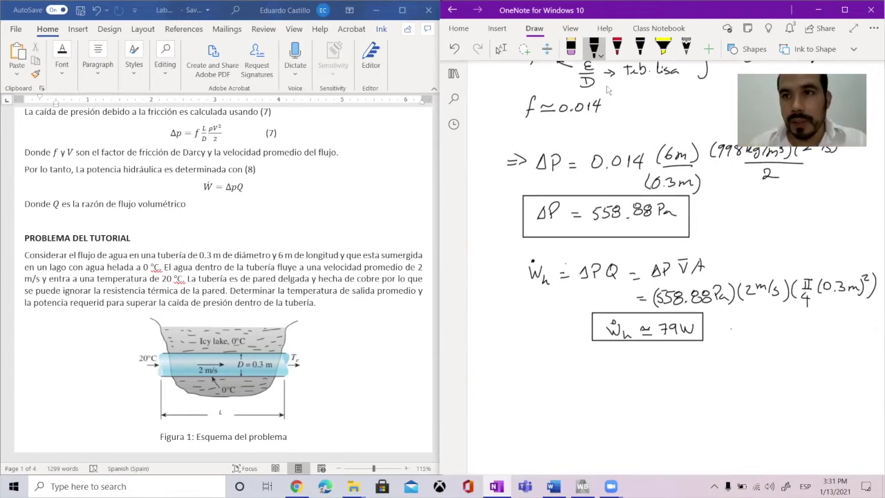
pyautogui.click(817, 10)
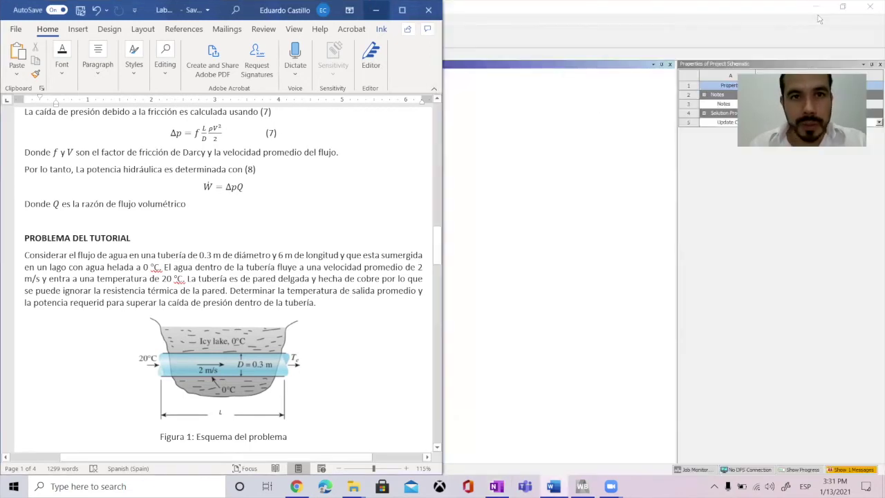
pyautogui.click(818, 19)
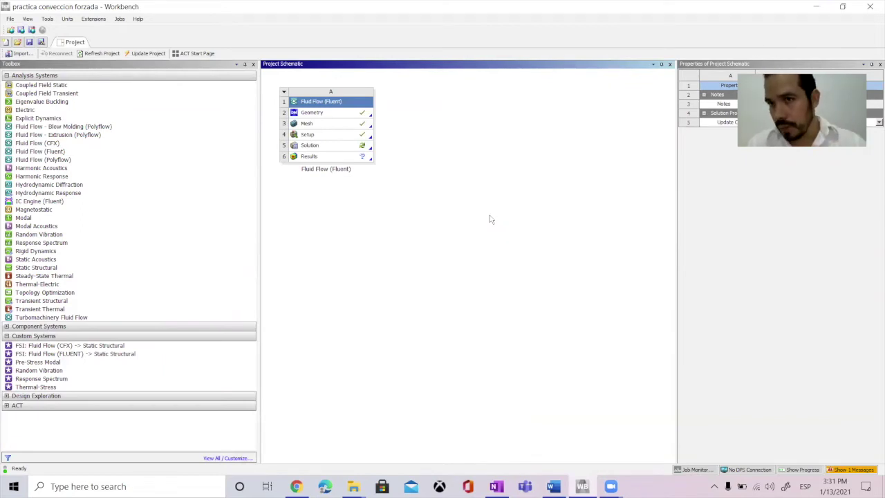
pyautogui.click(333, 136)
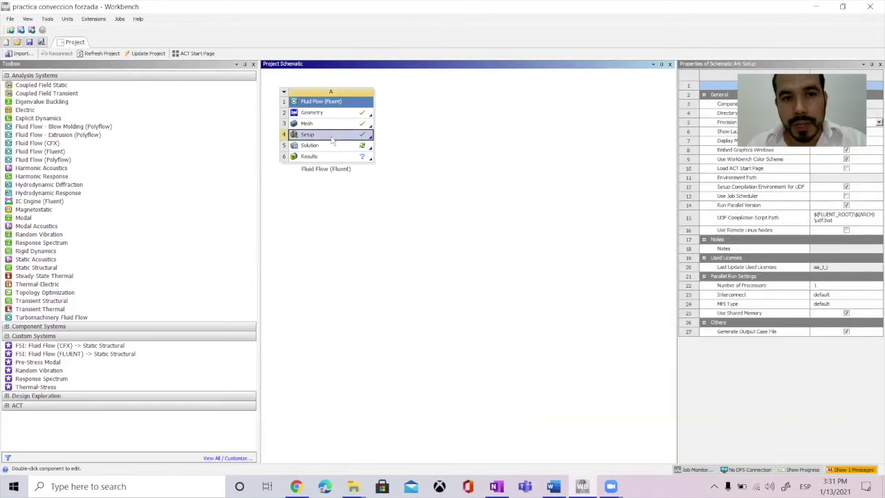
pyautogui.click(333, 124)
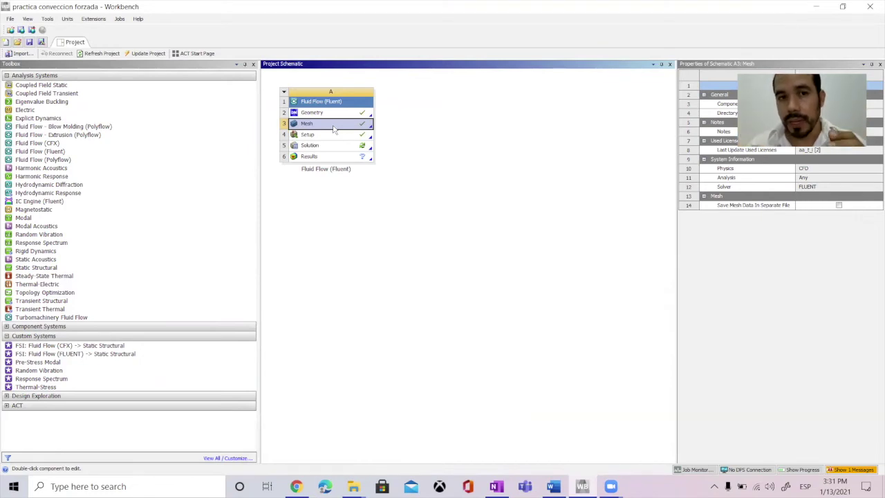
pyautogui.click(339, 144)
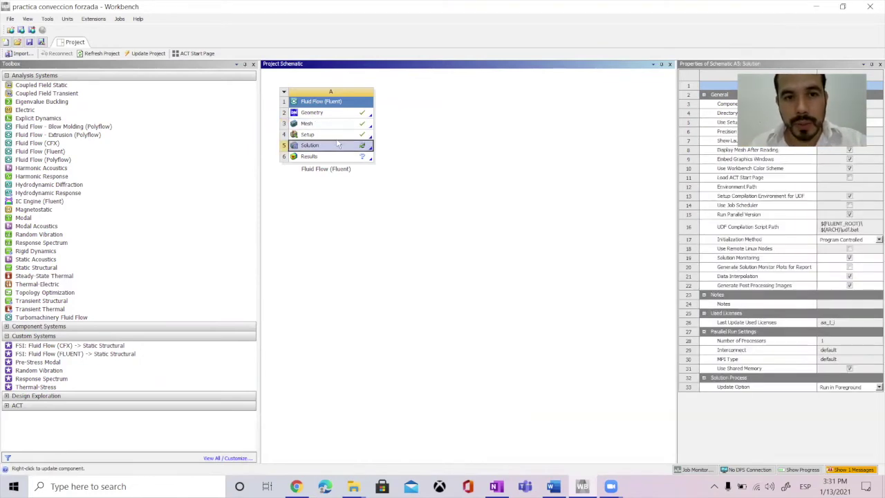
# Open the Fluid Flow system's Setup in Fluent with the default launcher options and permanently dismiss the Key Behavioral Changes notice
pyautogui.click(332, 137)
pyautogui.rightClick(332, 136)
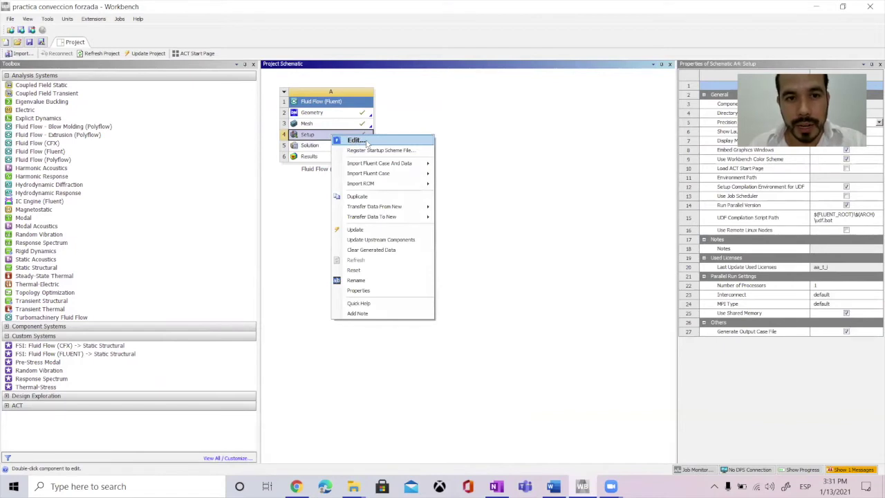
pyautogui.click(356, 139)
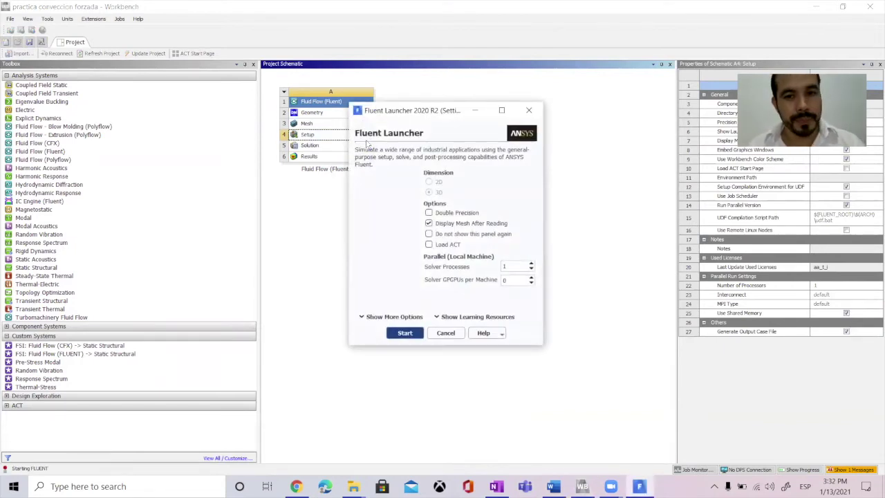
pyautogui.click(401, 334)
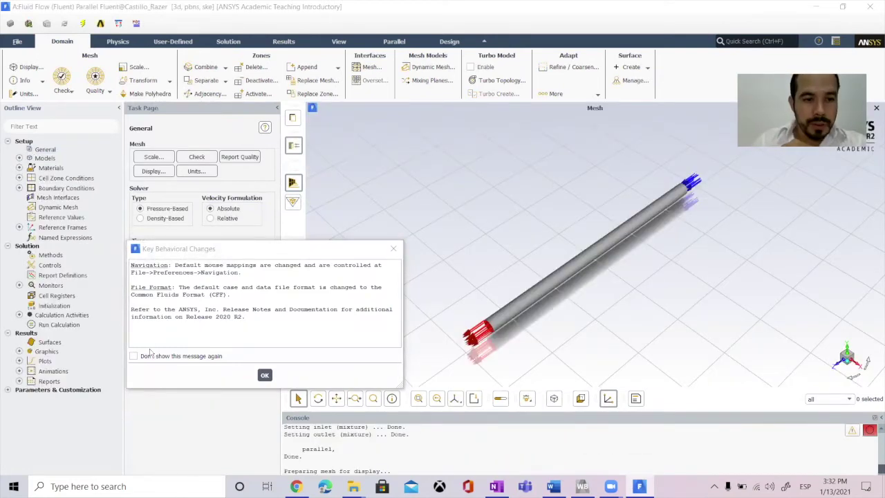
pyautogui.click(134, 356)
pyautogui.click(264, 374)
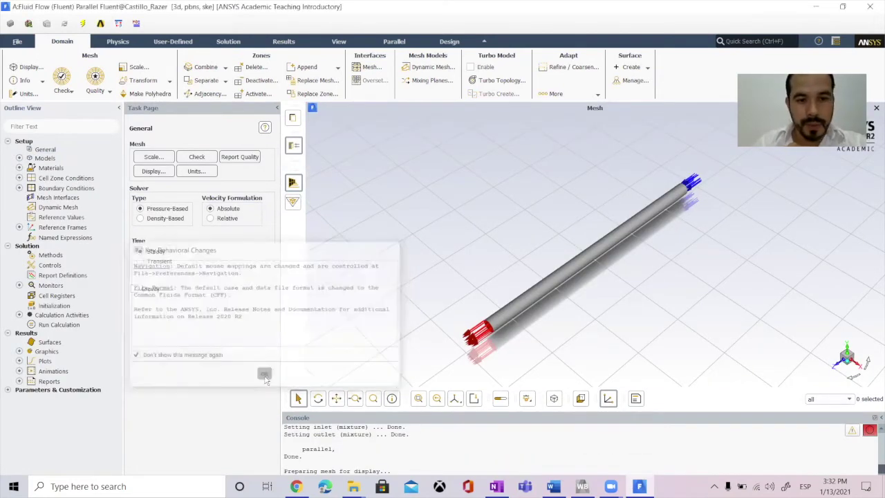
# Check the pipe wall's thickness and temperature conditions, and accept the energy model with the Energy Equation enabled
pyautogui.click(590, 261)
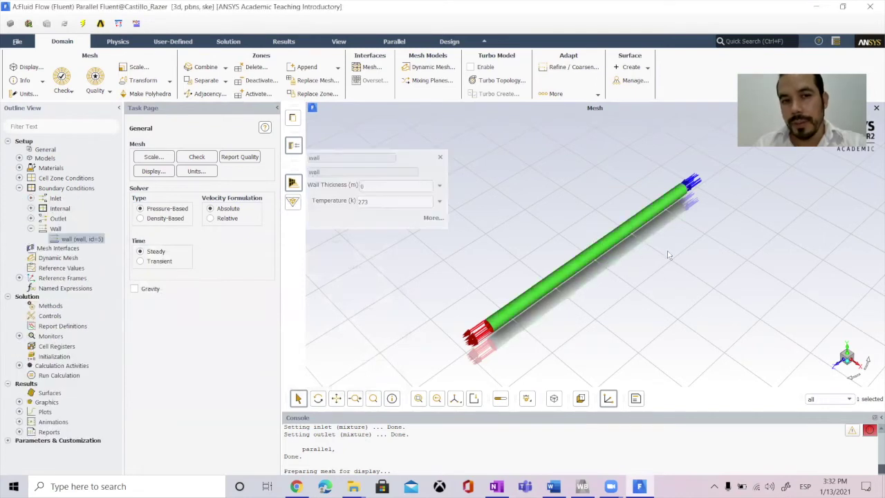
pyautogui.click(440, 157)
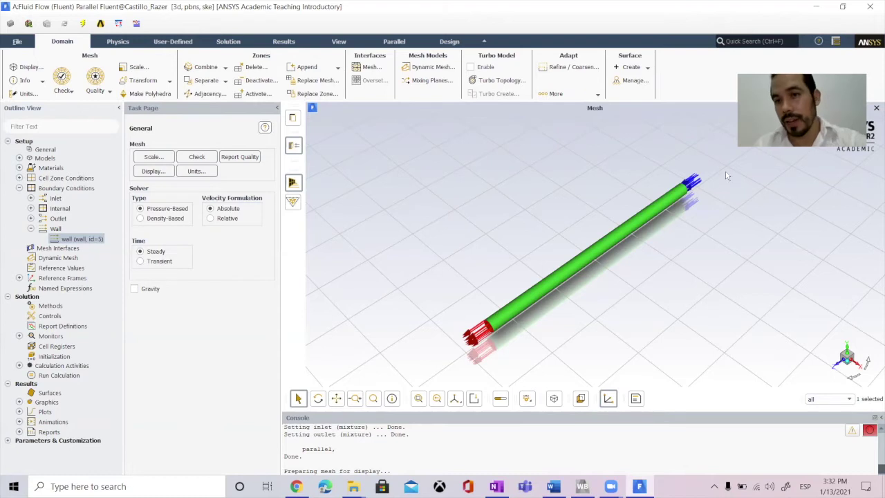
pyautogui.click(20, 158)
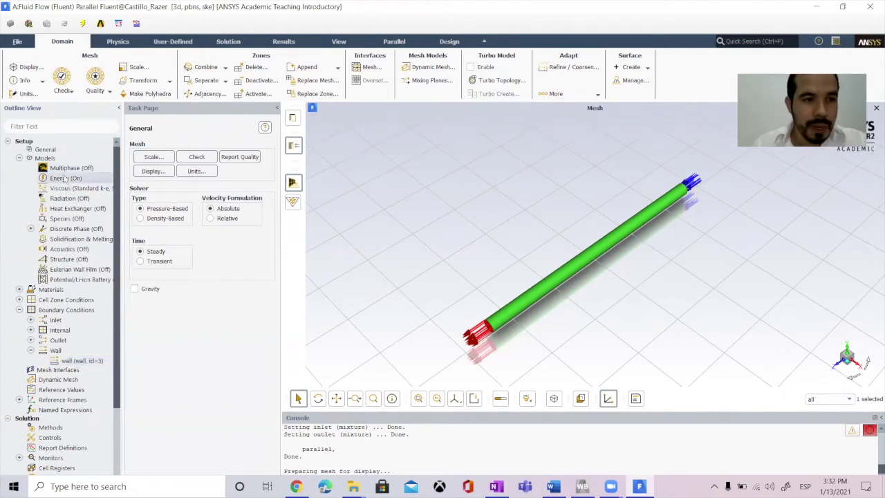
pyautogui.doubleClick(65, 178)
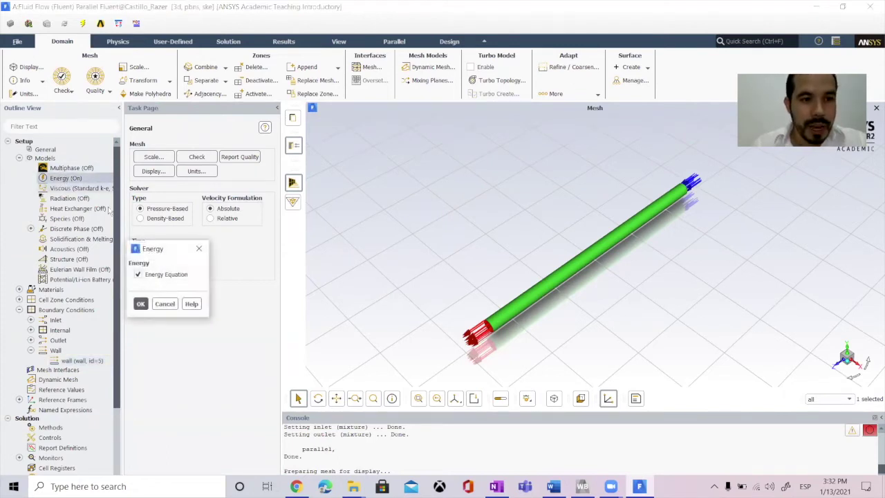
pyautogui.click(142, 304)
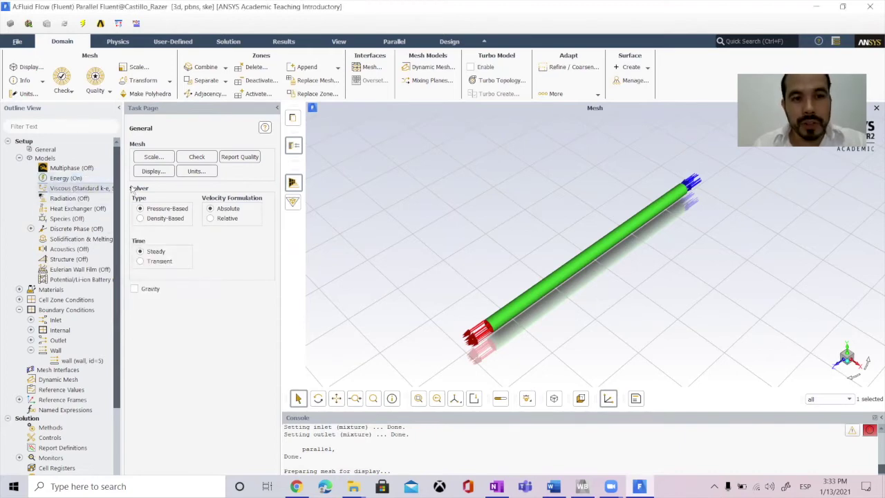
# Apply the k-epsilon (2 eqn) viscous model with the Standard variant and Standard Wall Functions
pyautogui.doubleClick(75, 188)
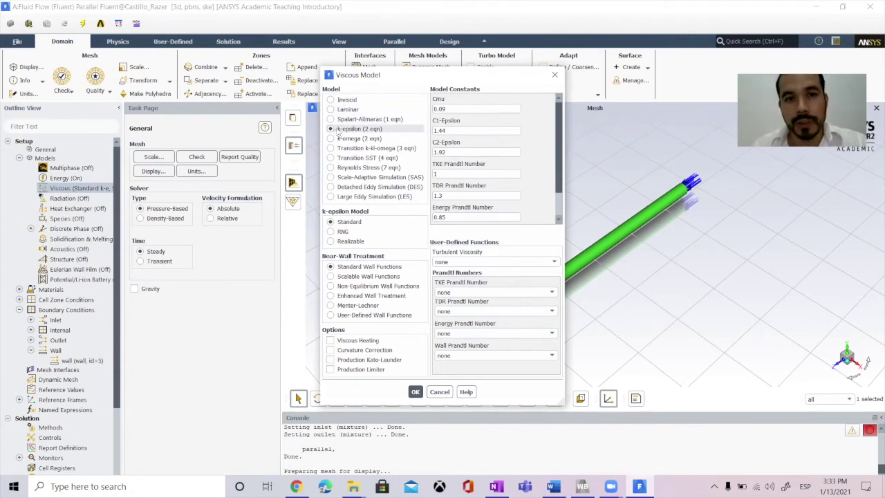
pyautogui.click(335, 138)
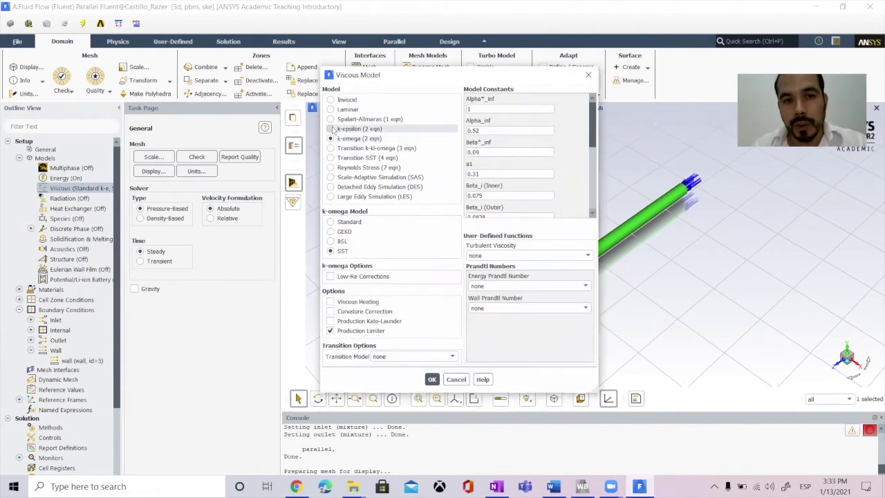
pyautogui.click(333, 130)
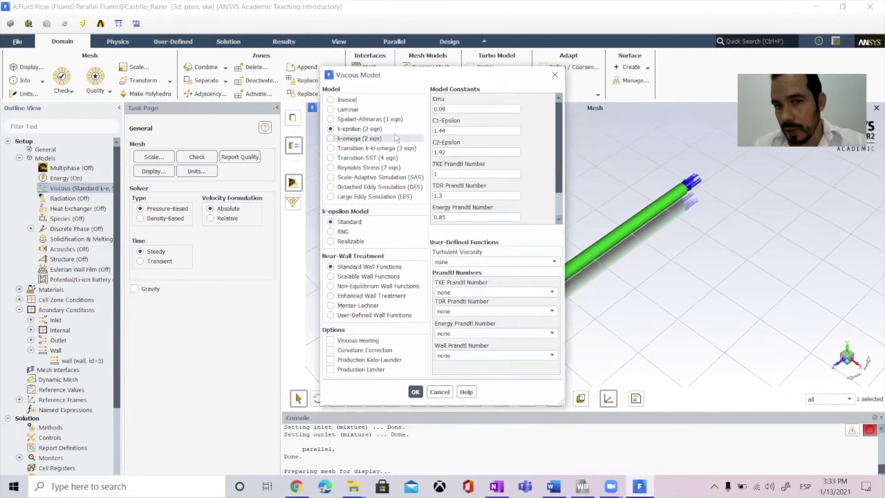
pyautogui.click(415, 392)
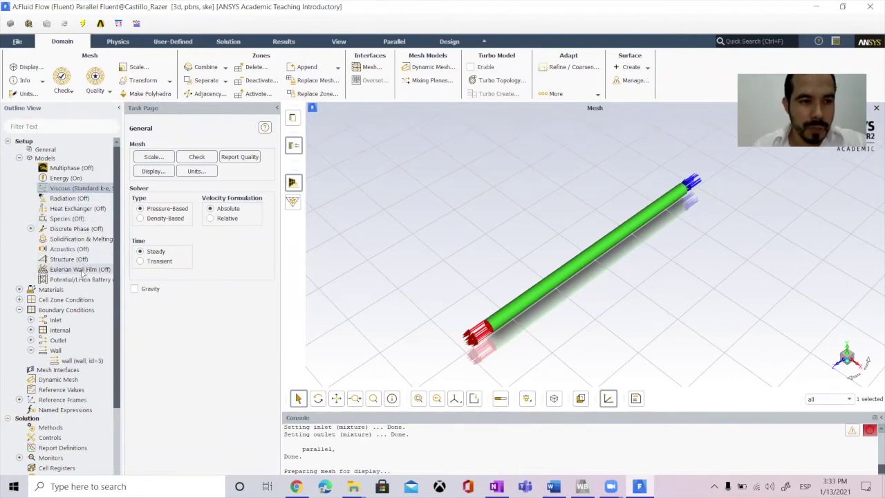
# Delete air from the fluid materials
pyautogui.click(19, 157)
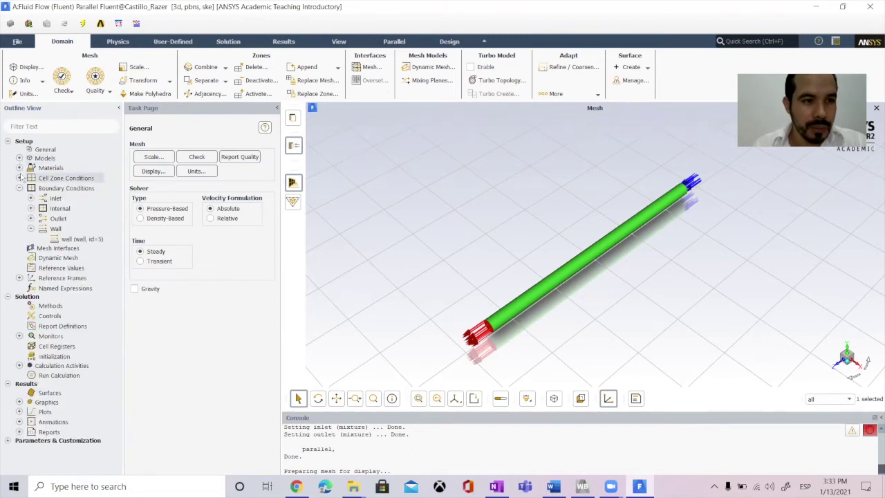
pyautogui.click(20, 168)
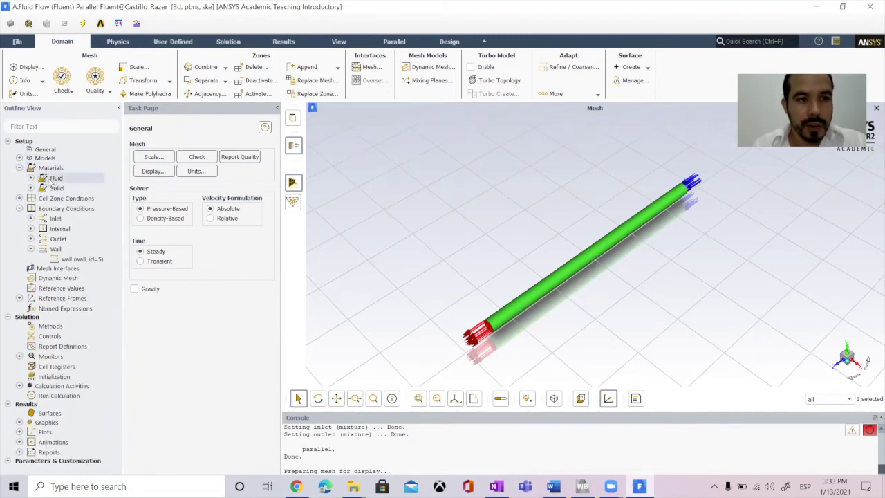
pyautogui.click(31, 179)
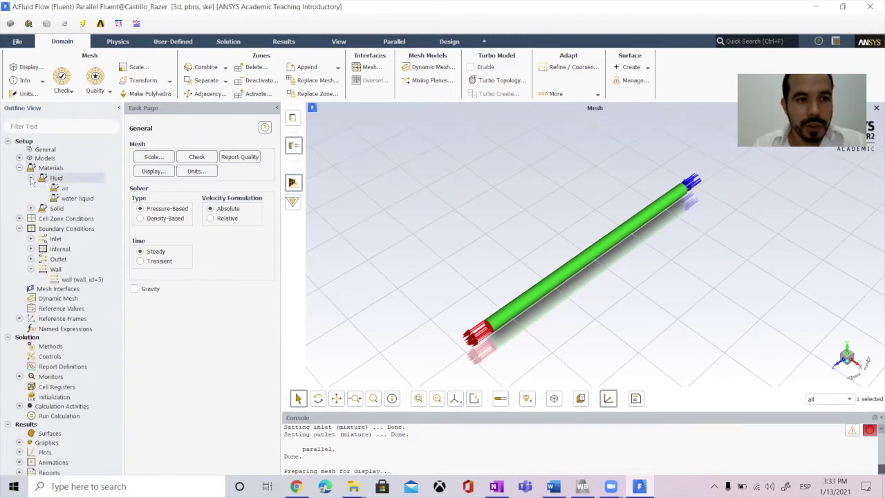
pyautogui.rightClick(76, 189)
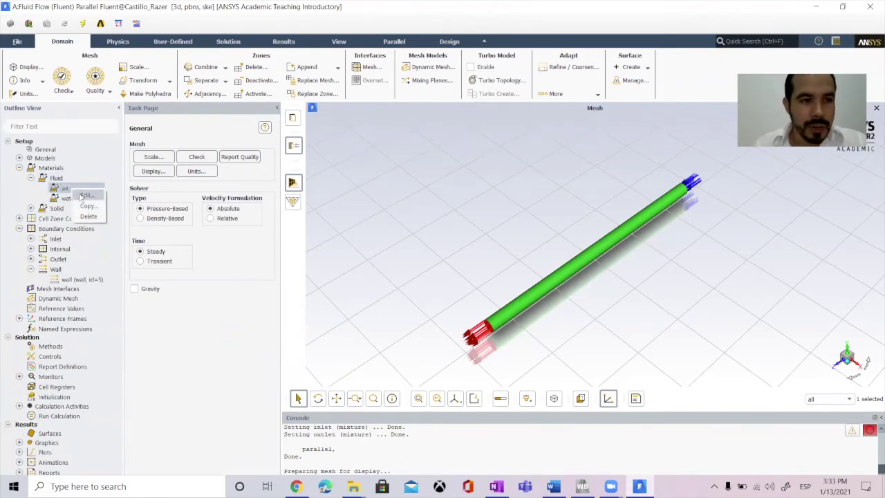
pyautogui.click(89, 216)
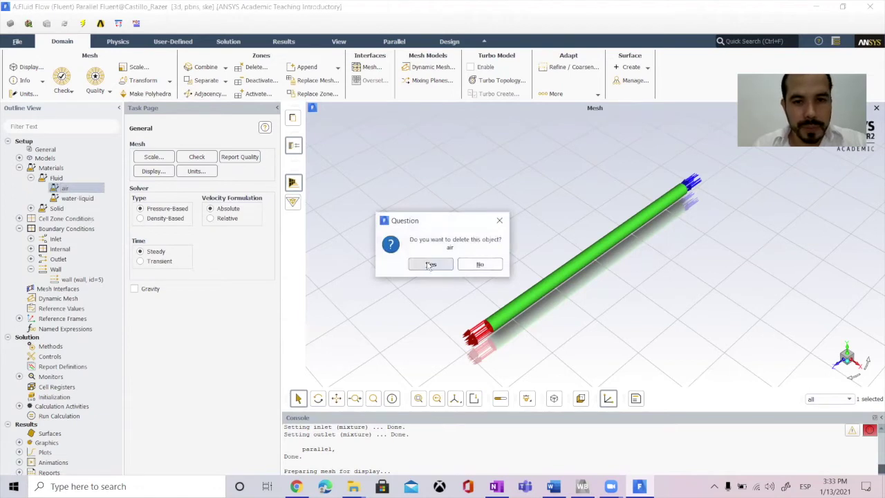
pyautogui.click(430, 265)
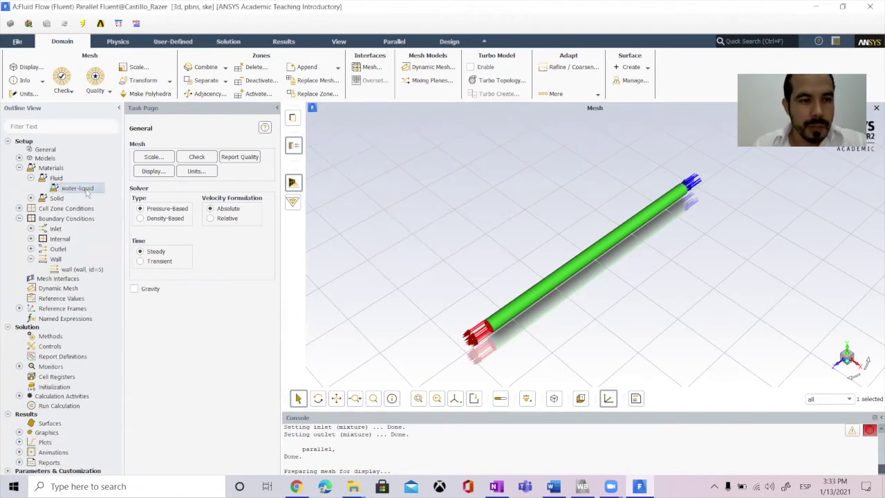
# Apply water-liquid as the material of the fluid cell zone
pyautogui.click(20, 208)
pyautogui.click(31, 218)
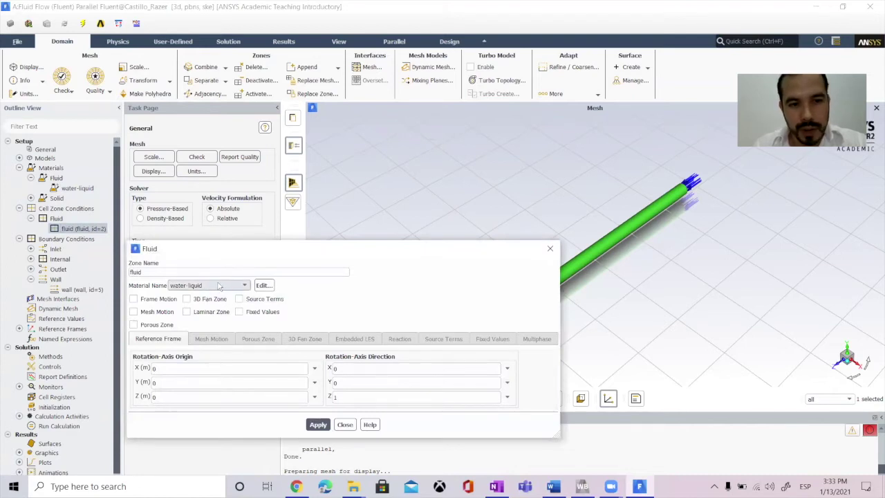
pyautogui.click(317, 424)
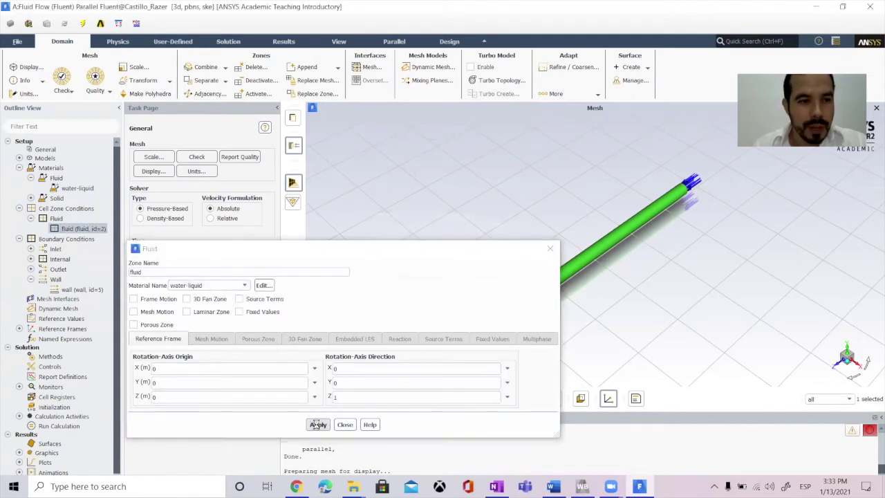
pyautogui.click(345, 424)
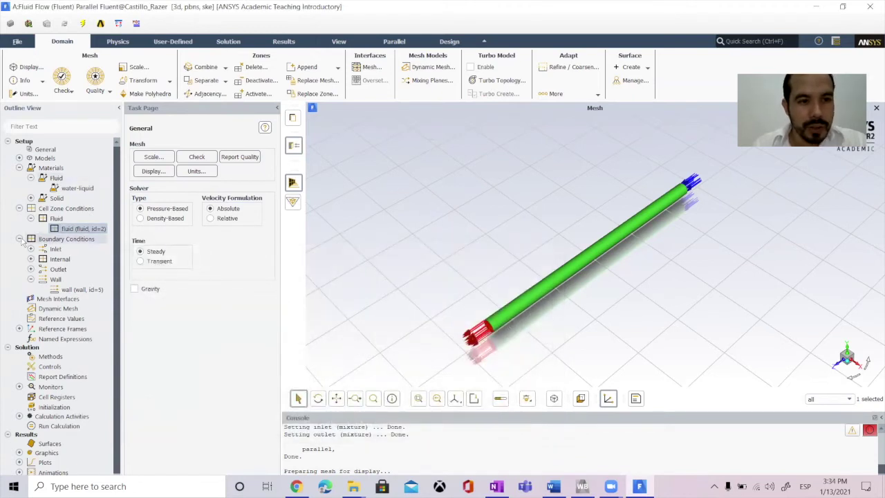
# Apply the inlet's momentum conditions with a velocity magnitude of 2 m/s, normal to the boundary
pyautogui.click(58, 251)
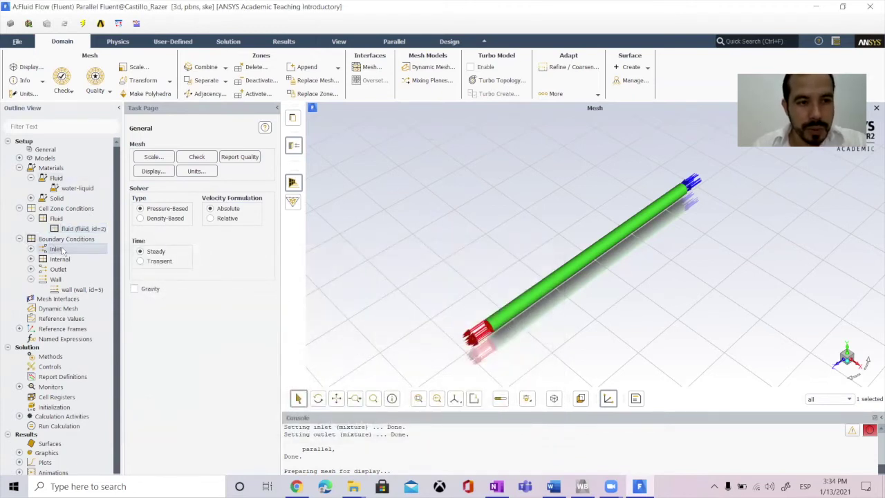
pyautogui.doubleClick(62, 253)
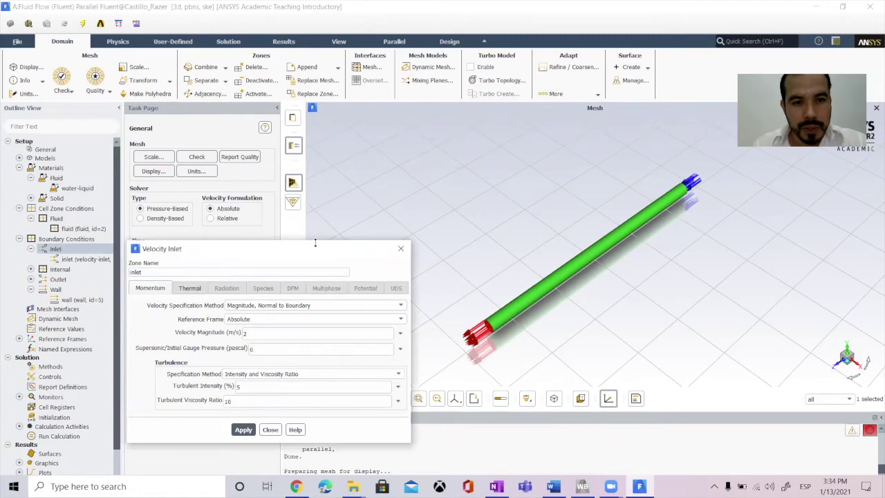
pyautogui.moveTo(347, 247); pyautogui.dragTo(435, 155)
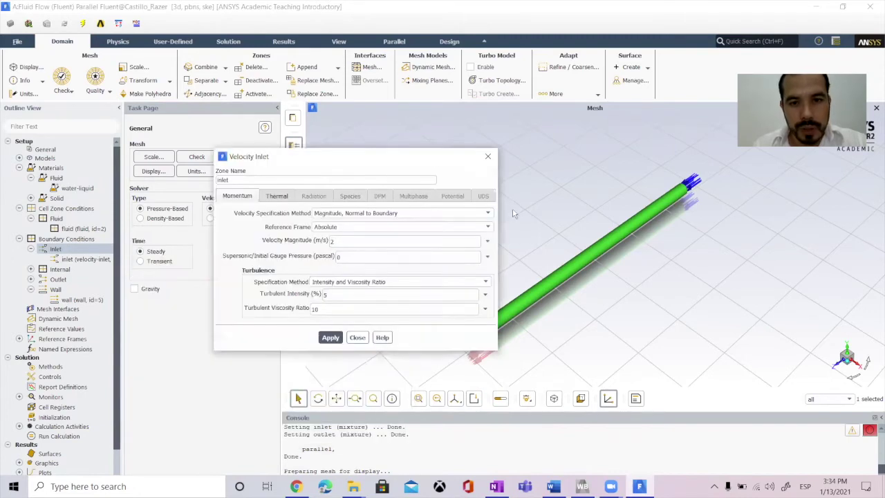
pyautogui.click(391, 213)
pyautogui.click(392, 238)
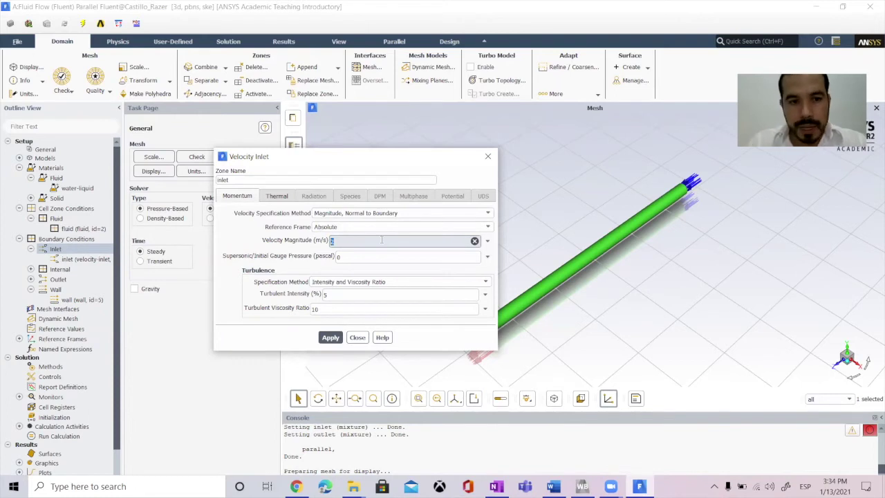
pyautogui.click(331, 337)
pyautogui.click(357, 338)
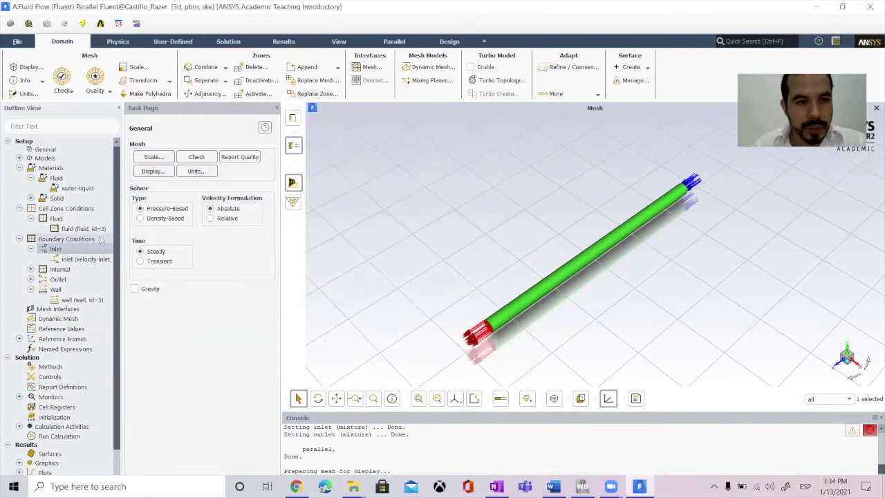
# Set the velocity inlet's temperature to 293 K and apply it
pyautogui.doubleClick(69, 249)
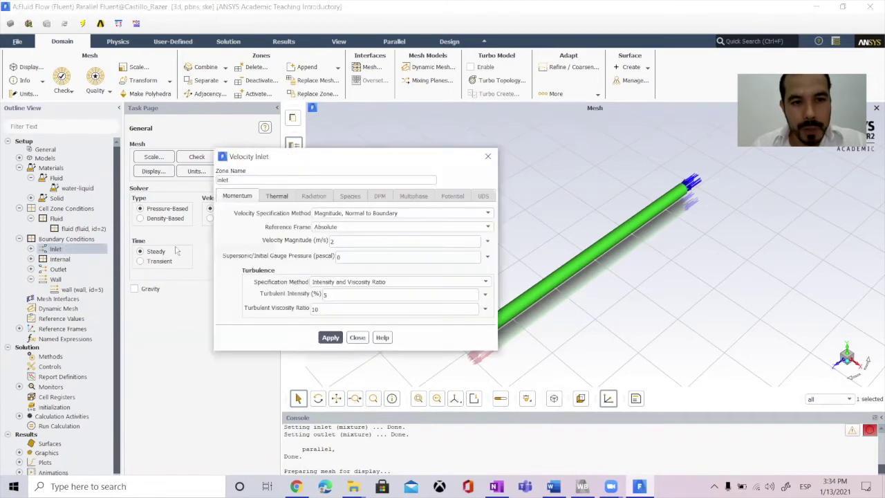
pyautogui.click(276, 196)
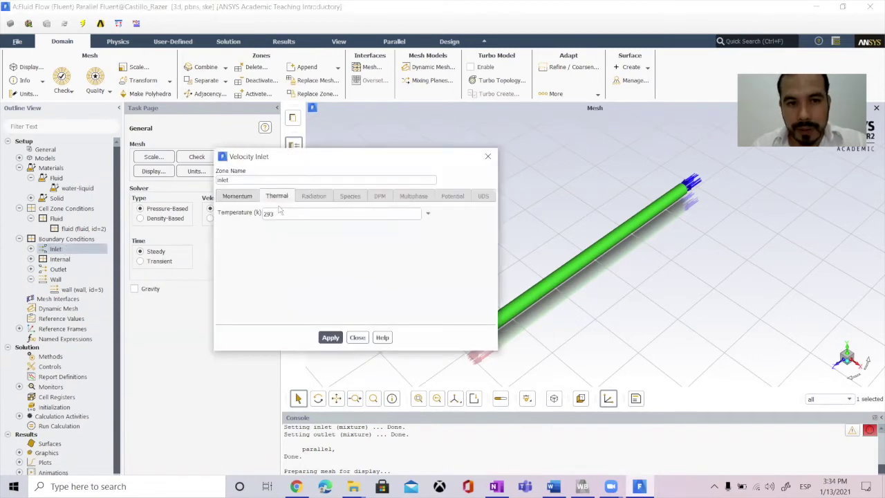
pyautogui.click(280, 214)
pyautogui.moveTo(276, 214); pyautogui.dragTo(259, 215)
pyautogui.write('300')
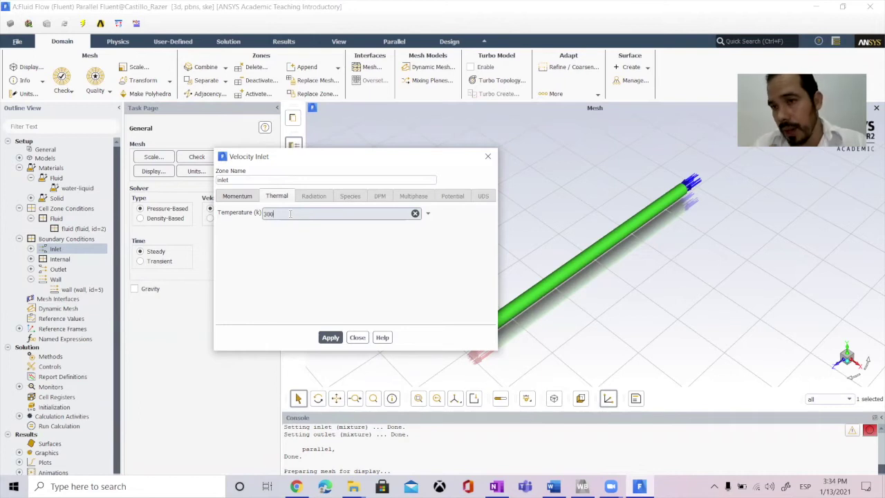
pyautogui.doubleClick(287, 213)
pyautogui.write('293')
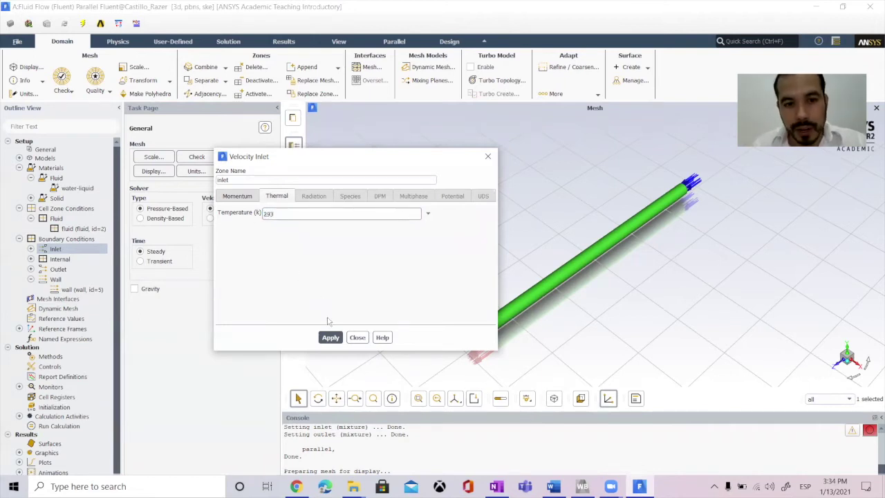
pyautogui.click(329, 337)
pyautogui.click(357, 338)
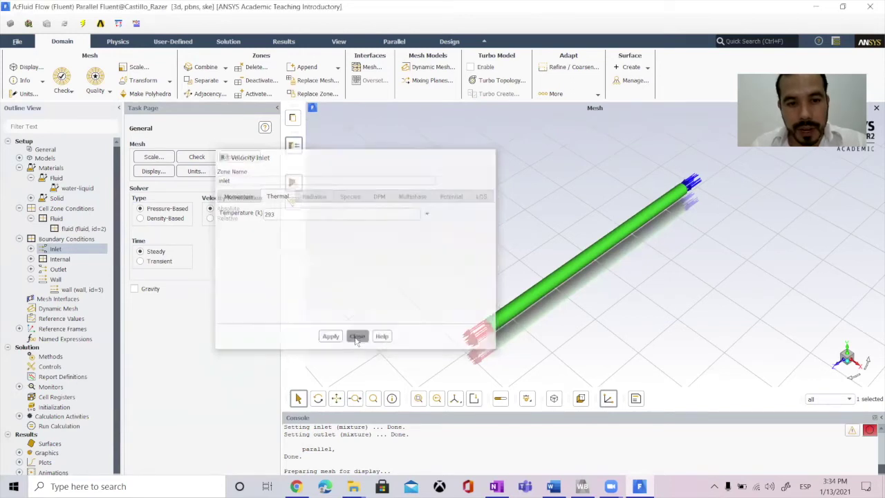
# Check the interior-solid zone under the internal boundary conditions without changing it
pyautogui.click(58, 260)
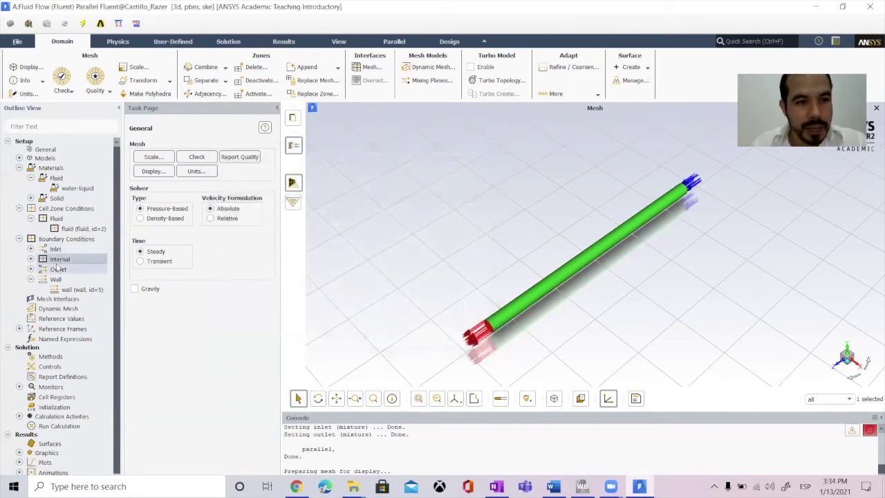
pyautogui.doubleClick(66, 260)
pyautogui.click(80, 270)
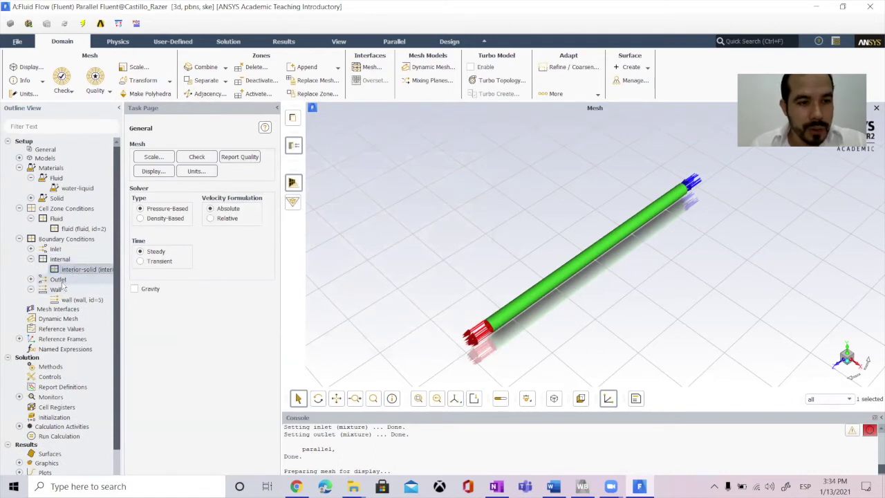
pyautogui.doubleClick(79, 270)
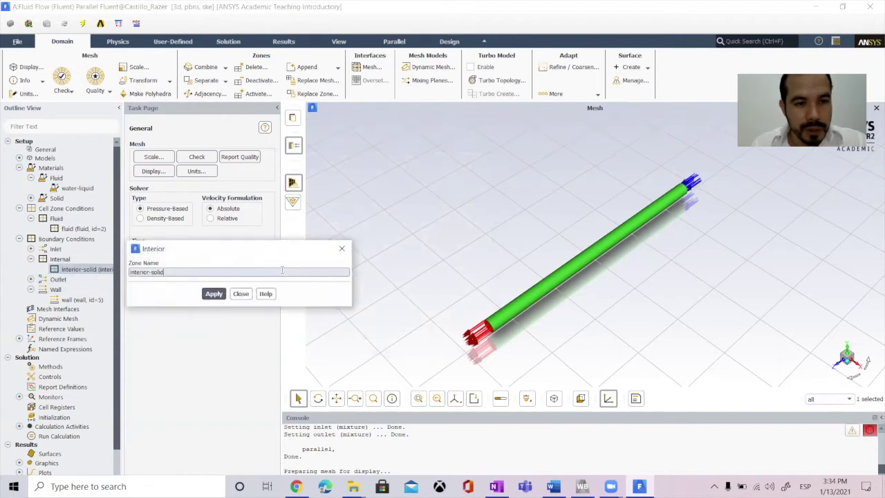
pyautogui.click(239, 294)
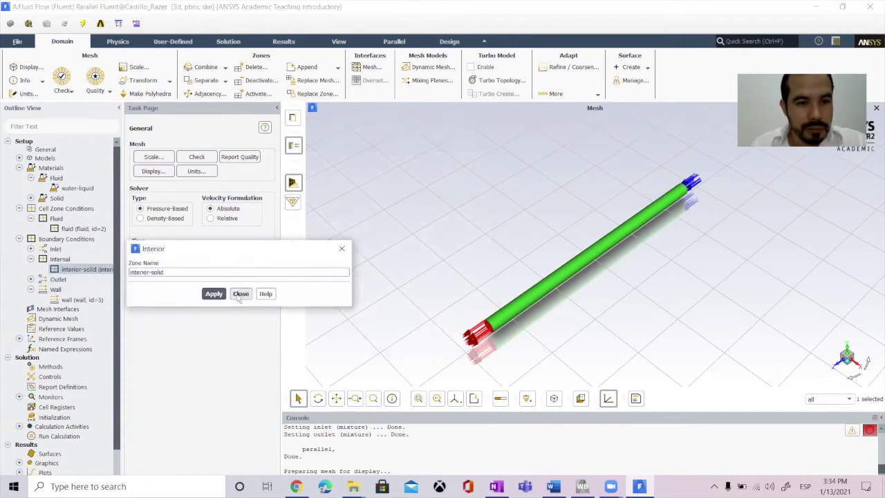
# Review the pressure outlet's gauge pressure and backflow temperature settings without changing them
pyautogui.doubleClick(58, 279)
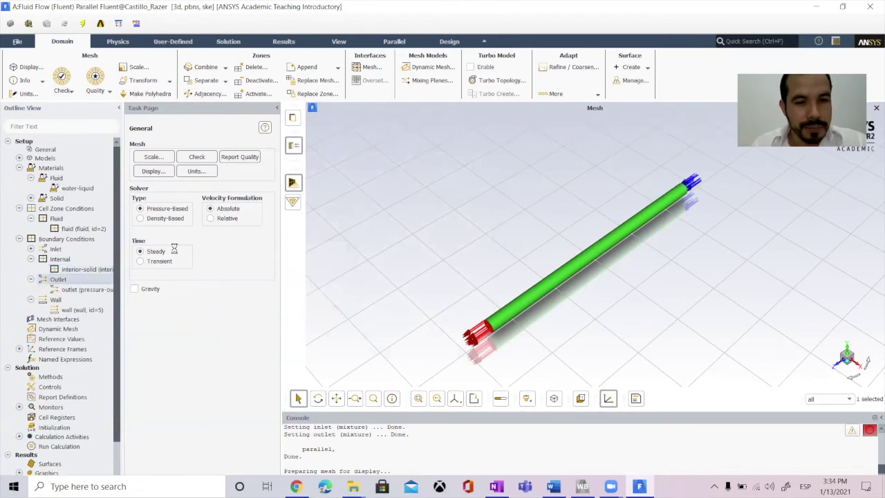
pyautogui.doubleClick(73, 290)
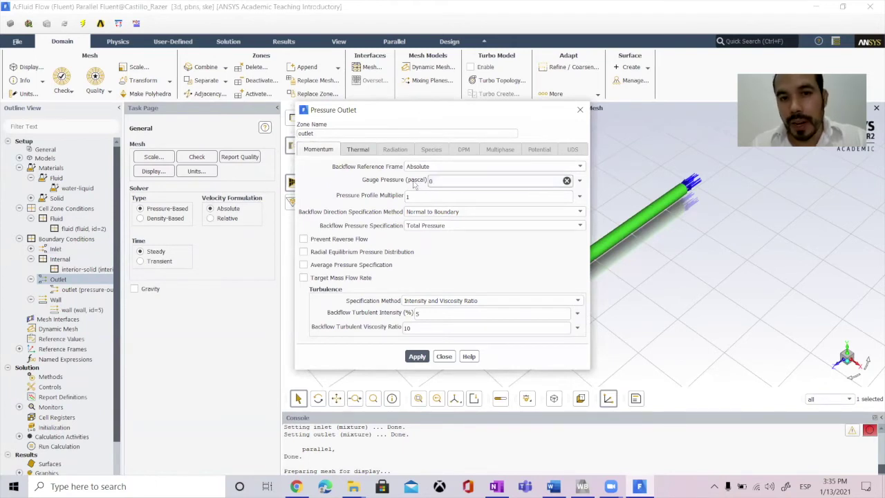
pyautogui.click(359, 152)
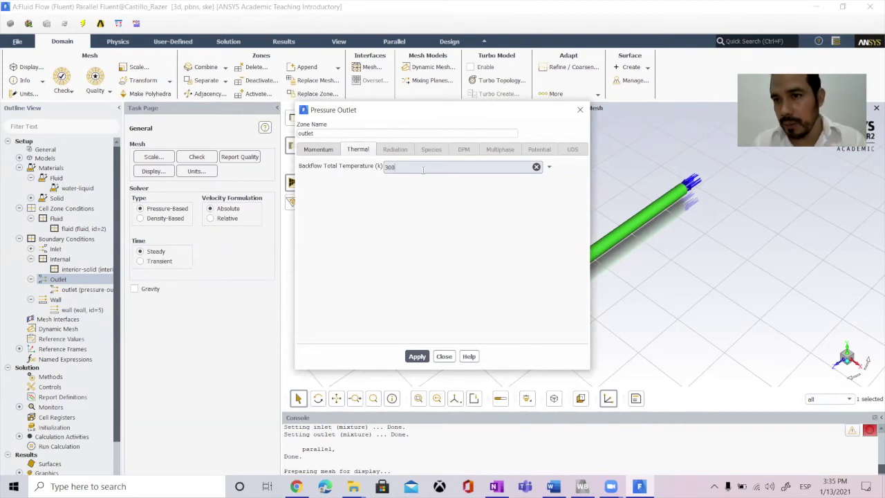
pyautogui.click(444, 357)
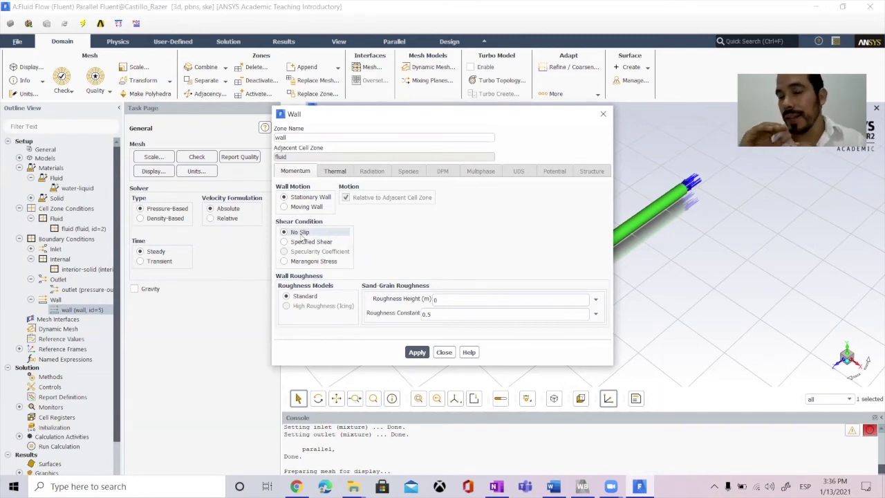
# Apply a fixed Temperature thermal condition of 273 K with 0 m wall thickness to the pipe wall
pyautogui.click(336, 172)
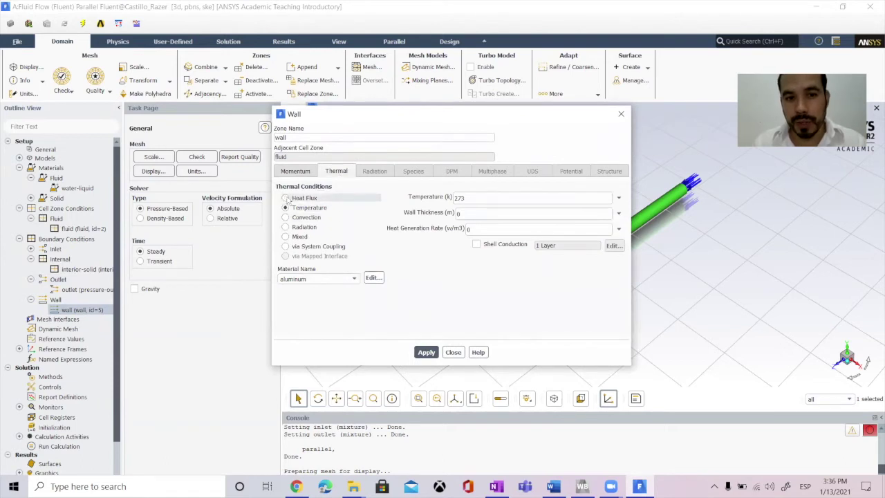
pyautogui.click(286, 198)
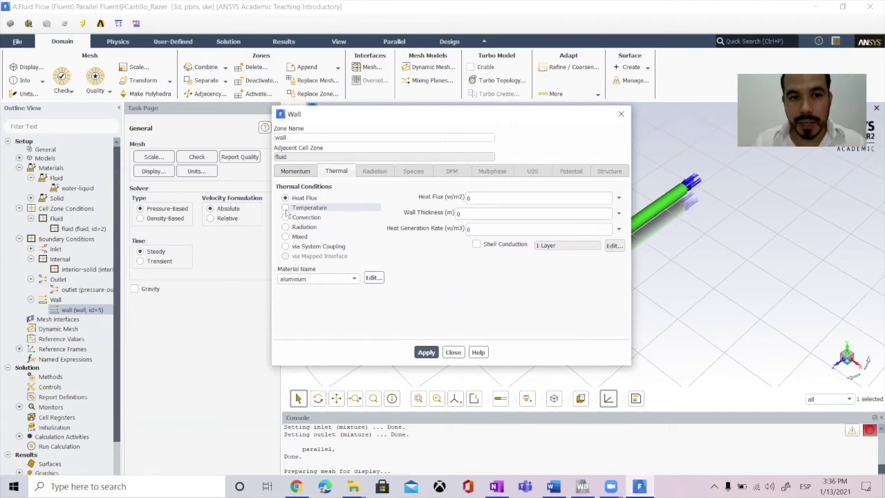
pyautogui.click(285, 208)
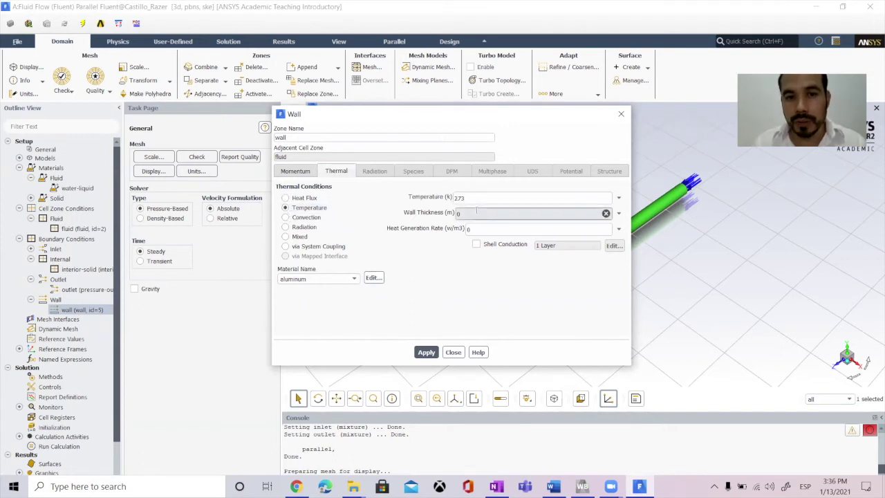
pyautogui.click(521, 199)
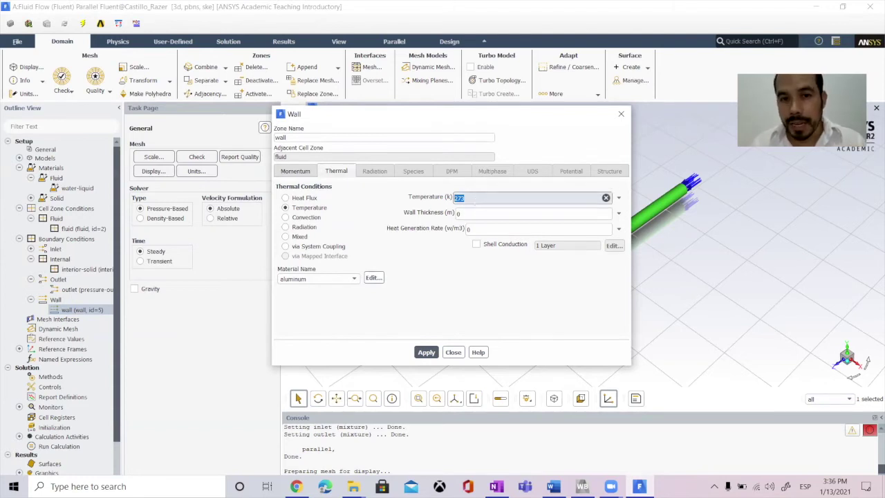
pyautogui.click(471, 214)
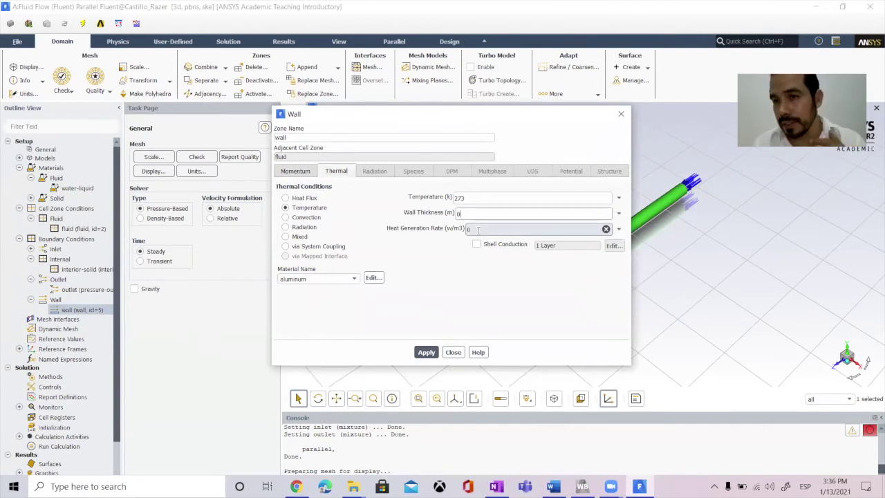
pyautogui.click(427, 354)
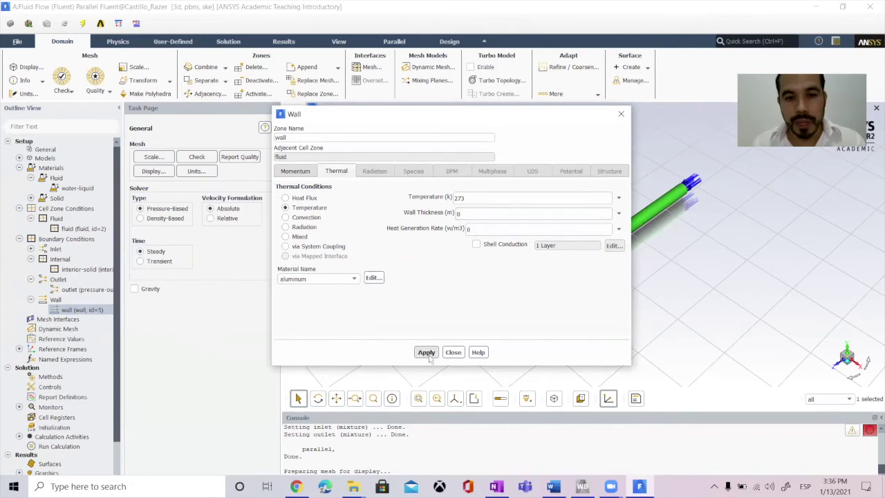
# Check the materials available for the wall and review the properties of aluminum
pyautogui.click(354, 278)
pyautogui.click(373, 277)
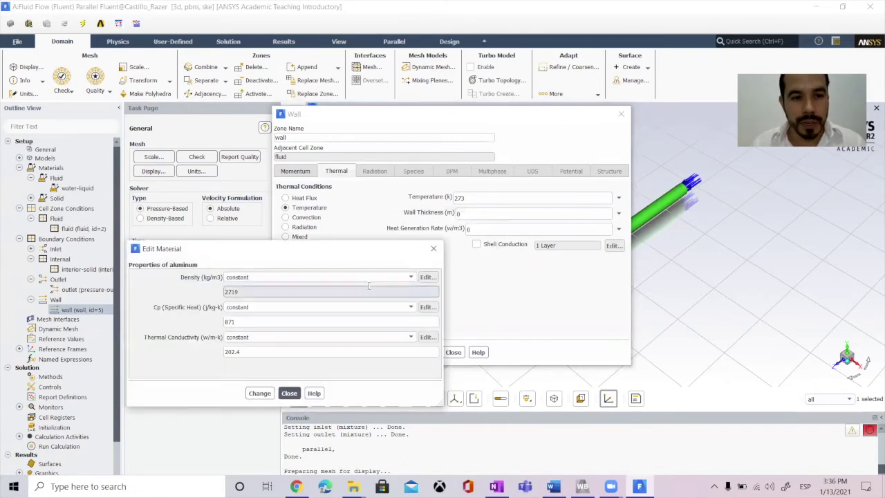
pyautogui.click(432, 249)
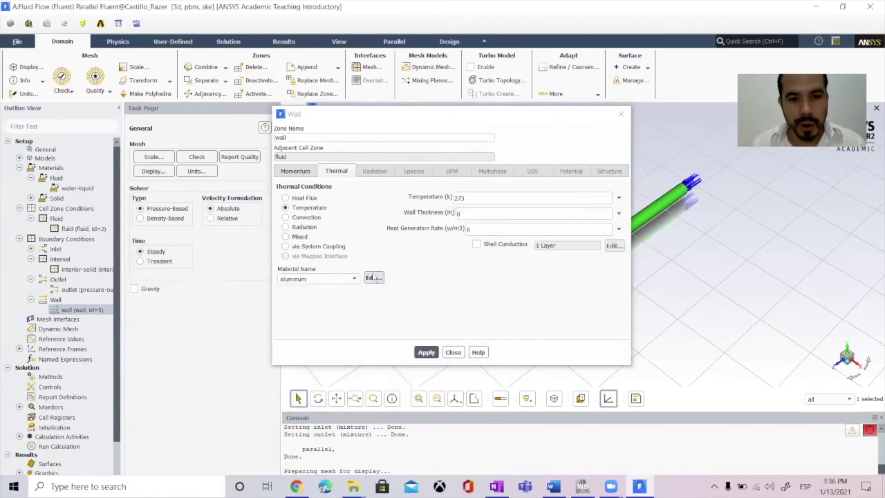
pyautogui.click(454, 353)
# Open the Fluent material database from the solid aluminum material and show its solid materials
pyautogui.doubleClick(74, 208)
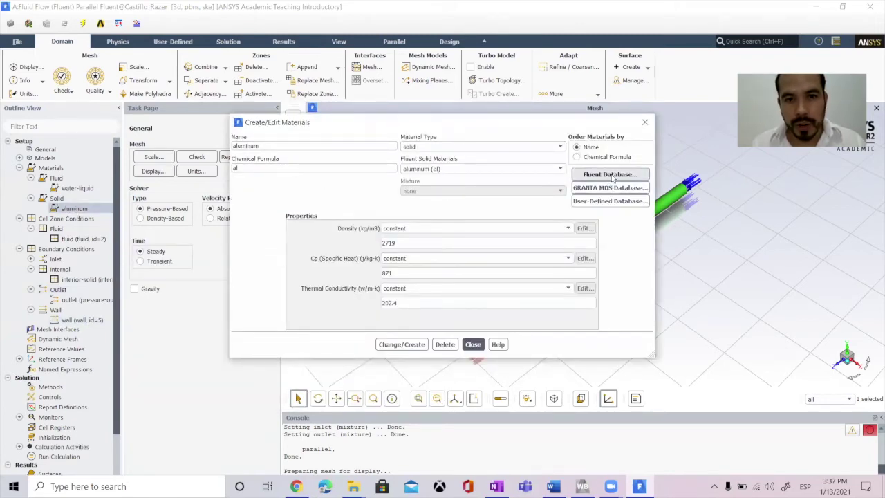
pyautogui.click(556, 169)
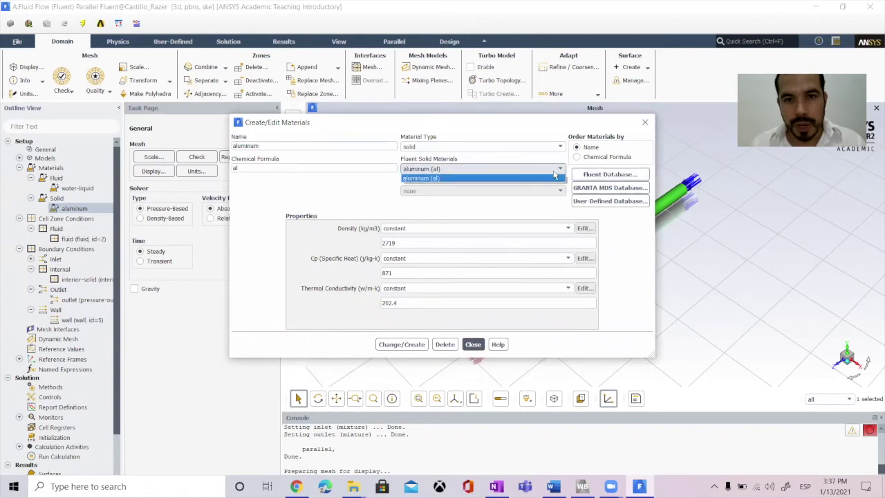
pyautogui.click(608, 175)
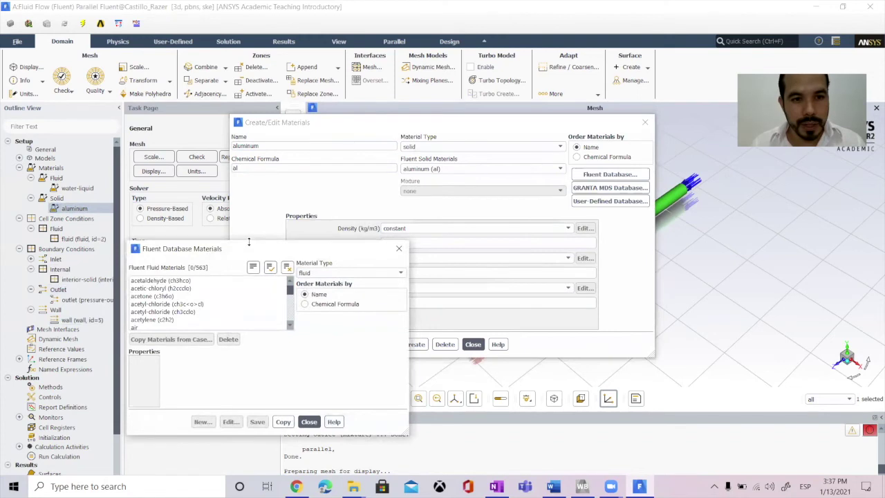
pyautogui.moveTo(254, 251); pyautogui.dragTo(384, 149)
pyautogui.scroll(-8, 307, 189)
pyautogui.scroll(-6, 308, 187)
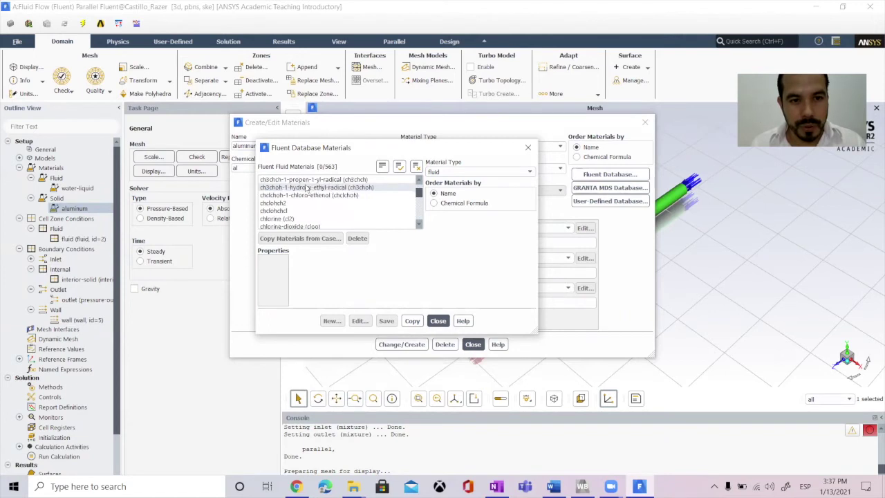
pyautogui.scroll(-6, 307, 189)
pyautogui.click(520, 173)
pyautogui.click(450, 188)
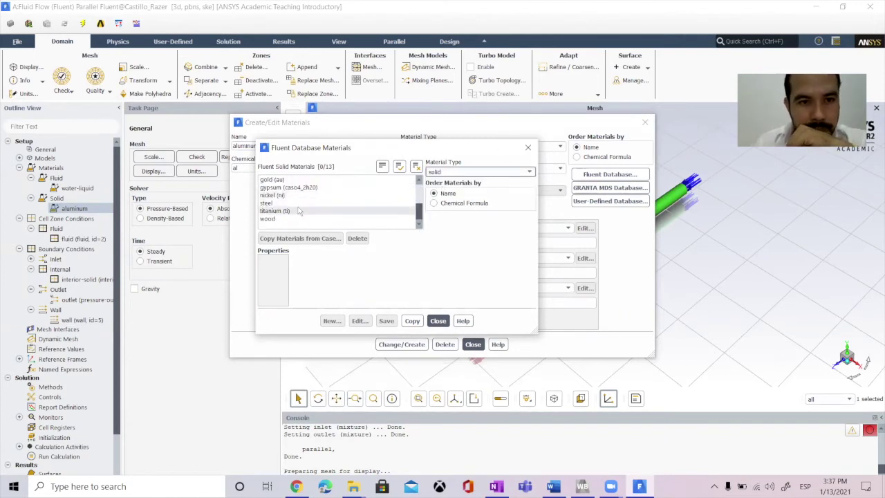
# Copy copper (cu) from the Fluent database into the case and select it among the solid materials
pyautogui.scroll(3, 283, 210)
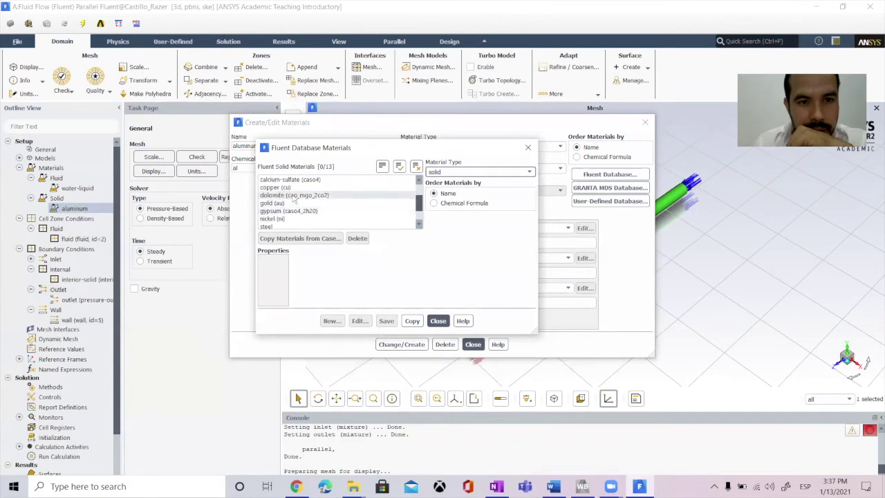
pyautogui.click(291, 187)
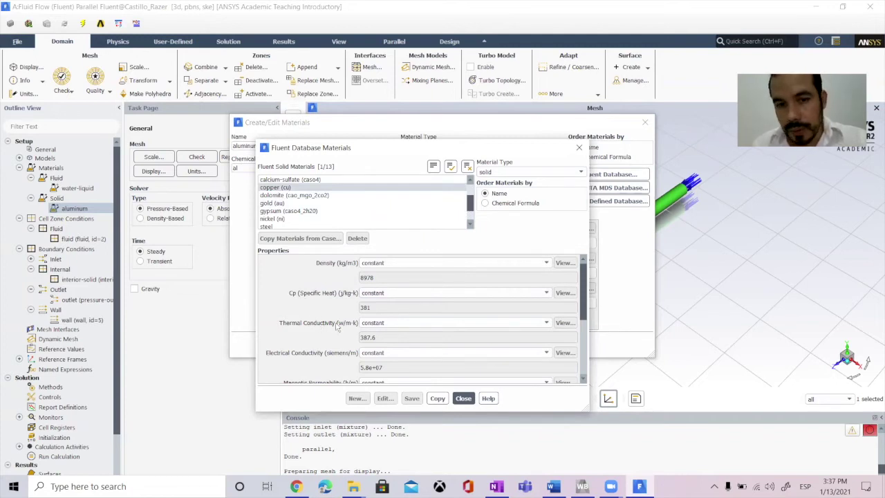
pyautogui.click(440, 401)
pyautogui.click(465, 401)
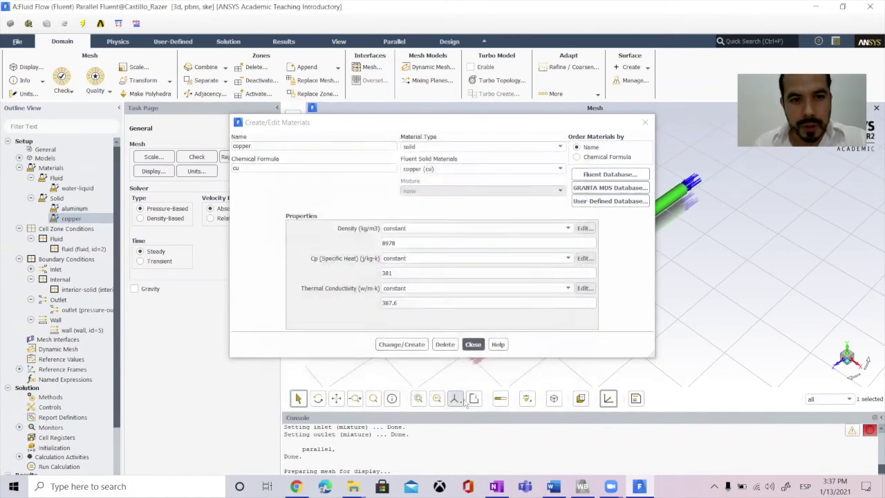
pyautogui.click(478, 170)
pyautogui.click(449, 187)
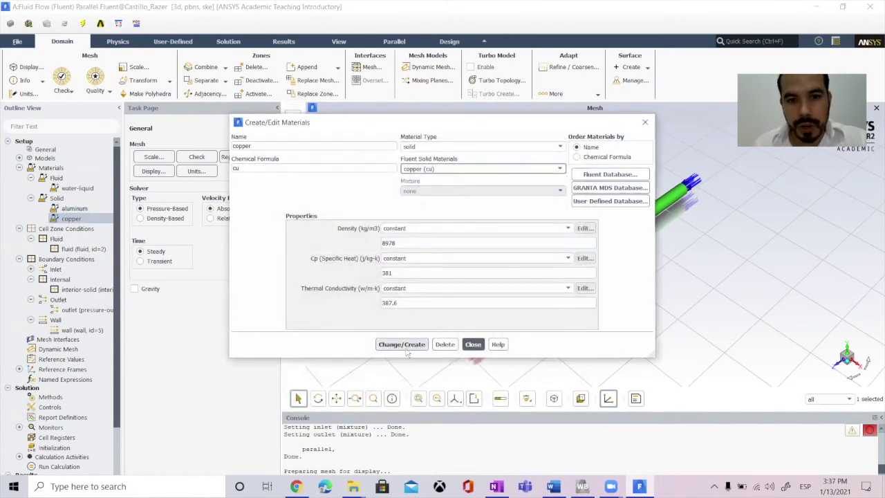
# Assign copper as the material of the wall boundary in its thermal conditions and apply the change
pyautogui.click(473, 344)
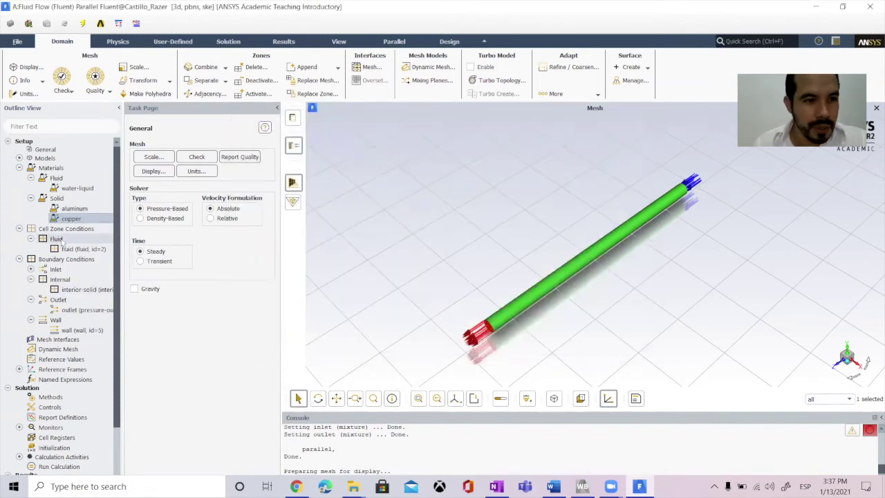
pyautogui.scroll(-2, 62, 241)
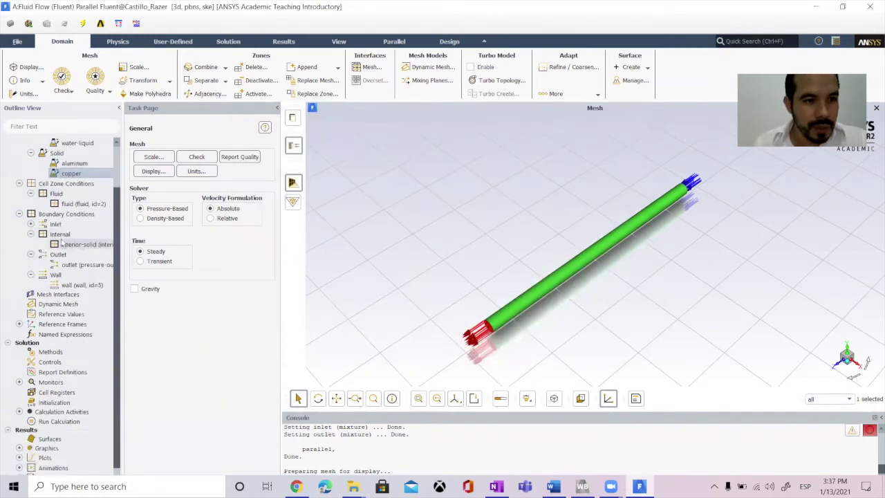
pyautogui.doubleClick(80, 286)
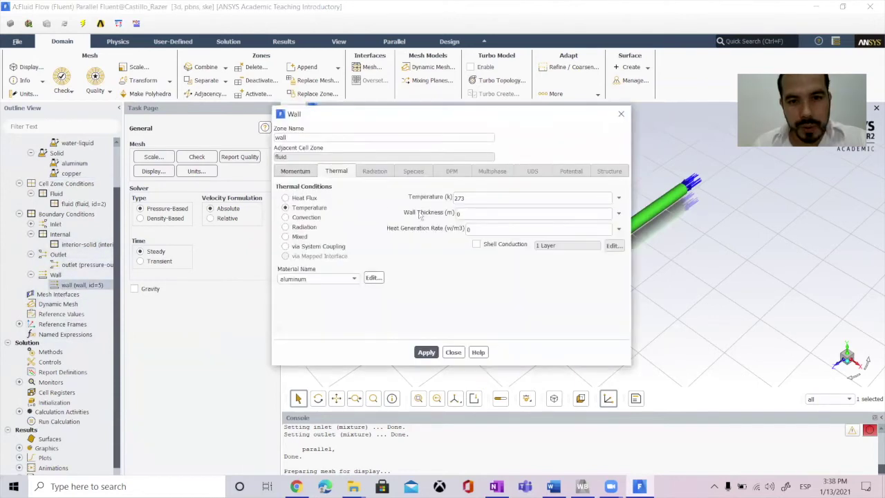
pyautogui.click(320, 279)
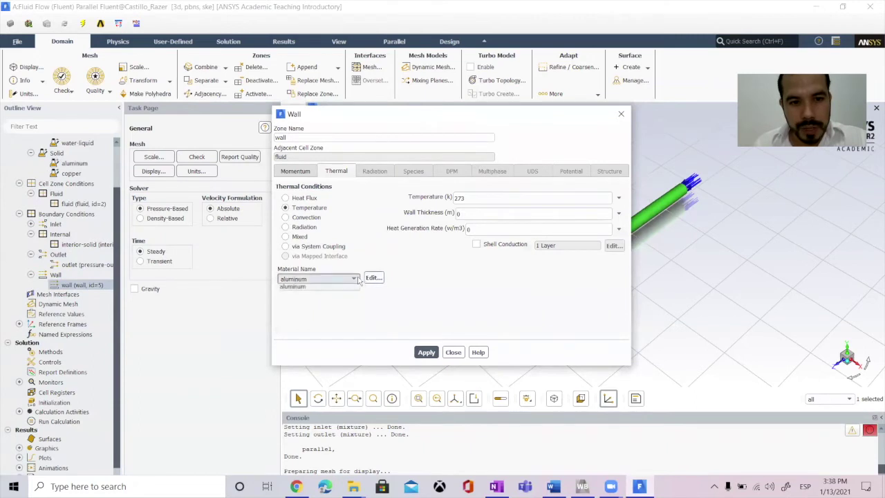
pyautogui.click(315, 291)
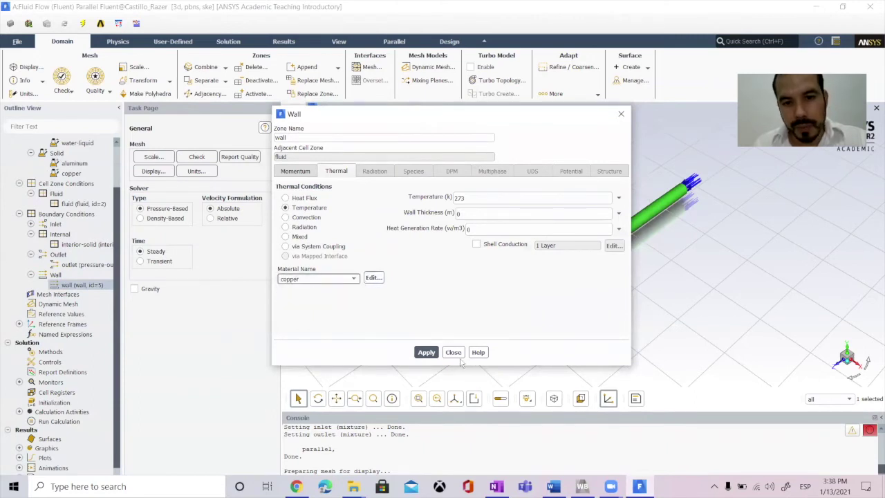
pyautogui.click(428, 353)
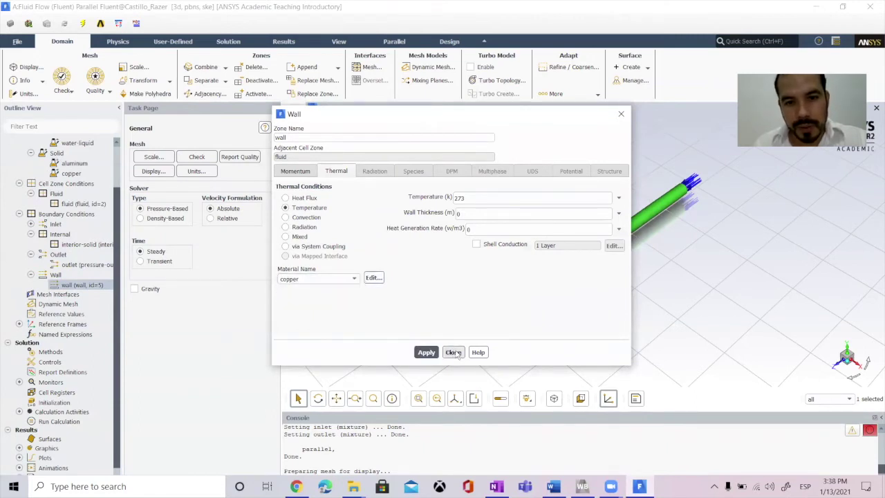
pyautogui.click(456, 354)
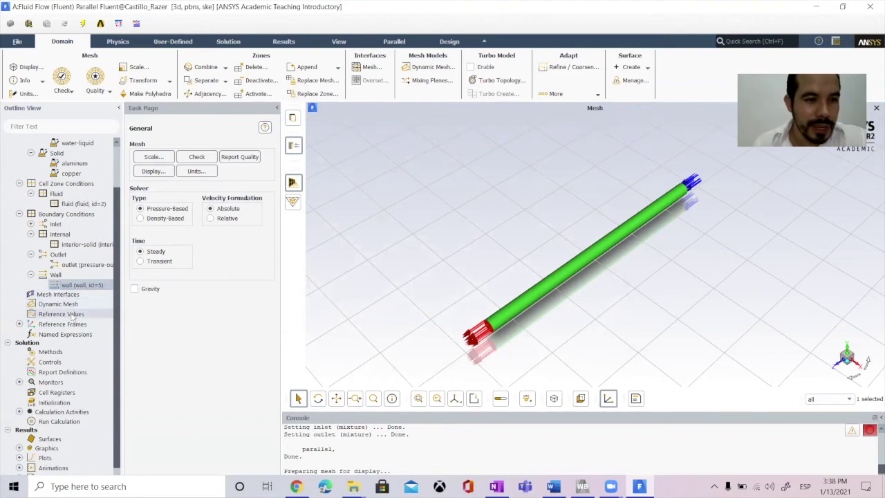
# Run the calculation with 120 iterations, initializing the case first, and acknowledge its completion
pyautogui.scroll(-1, 73, 316)
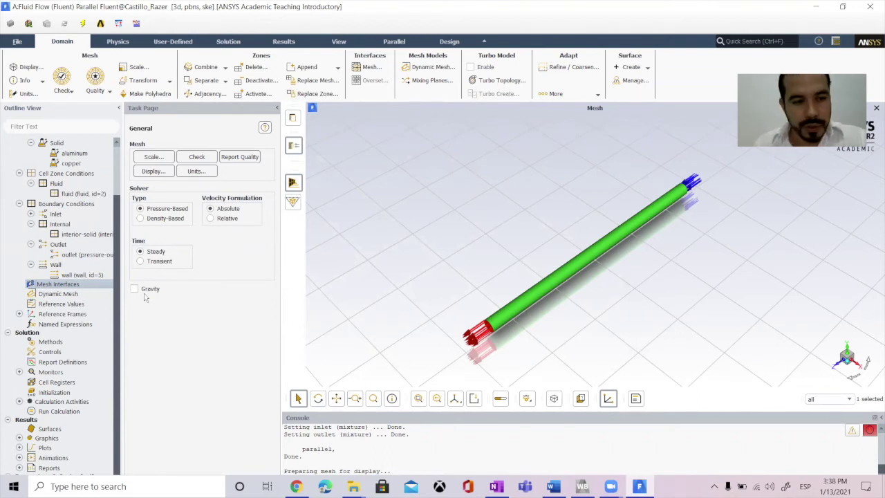
pyautogui.click(61, 411)
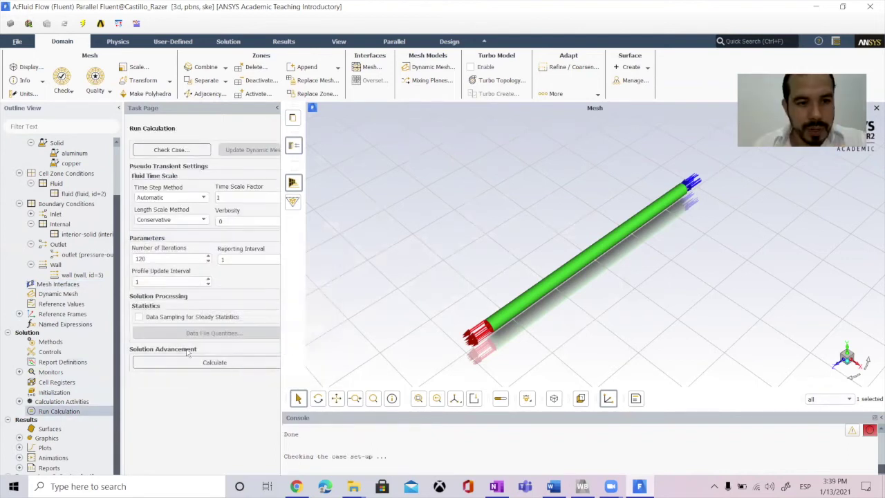
pyautogui.click(214, 364)
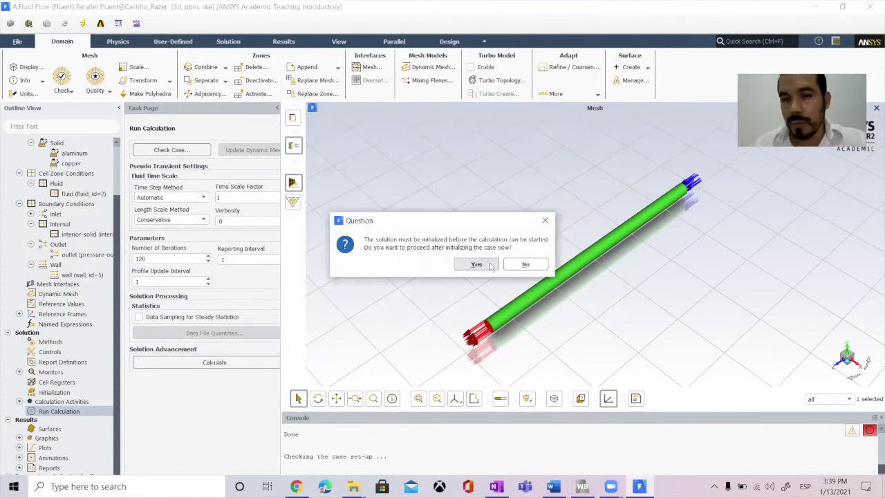
pyautogui.click(477, 265)
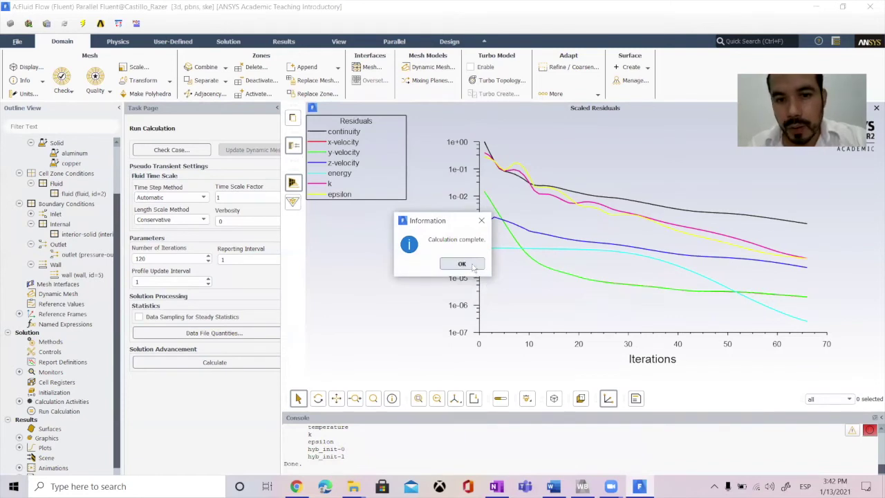
pyautogui.click(472, 267)
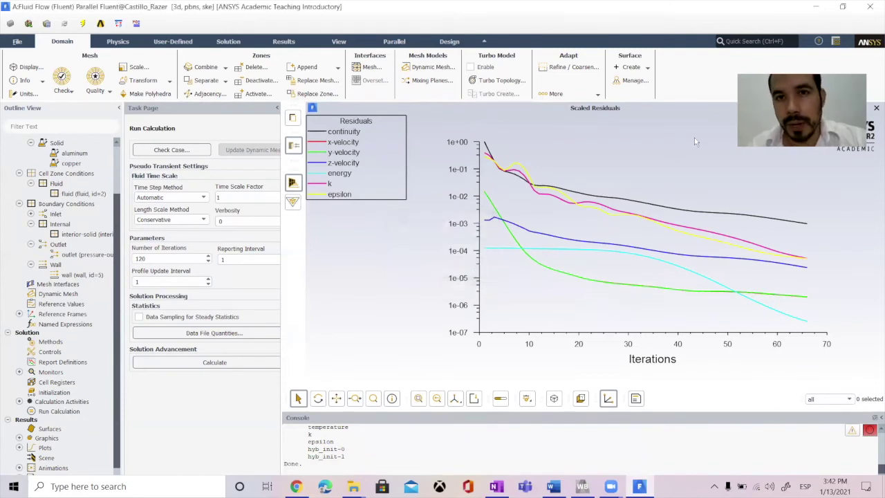
# Save the project and quit Fluent to return to Workbench
pyautogui.click(19, 42)
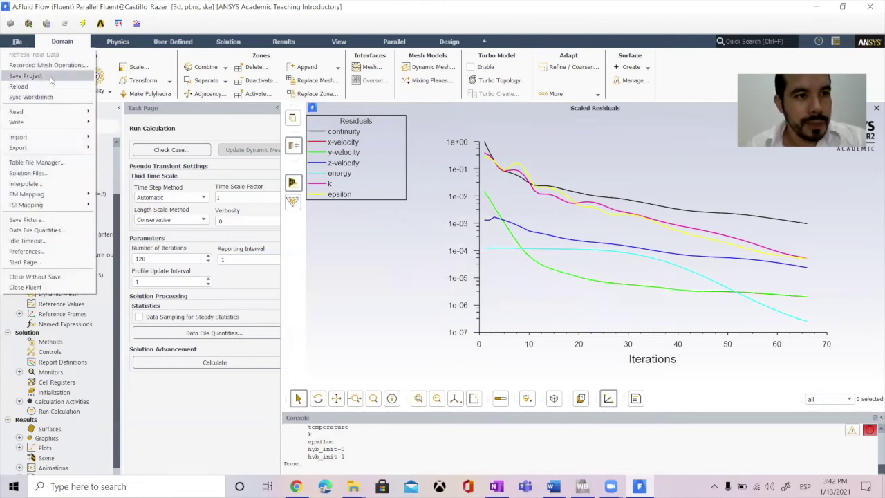
pyautogui.click(50, 76)
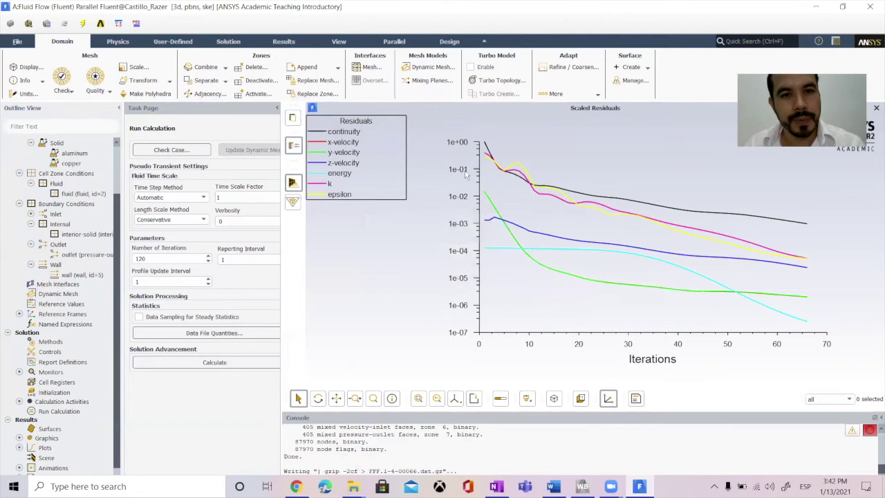
pyautogui.click(872, 9)
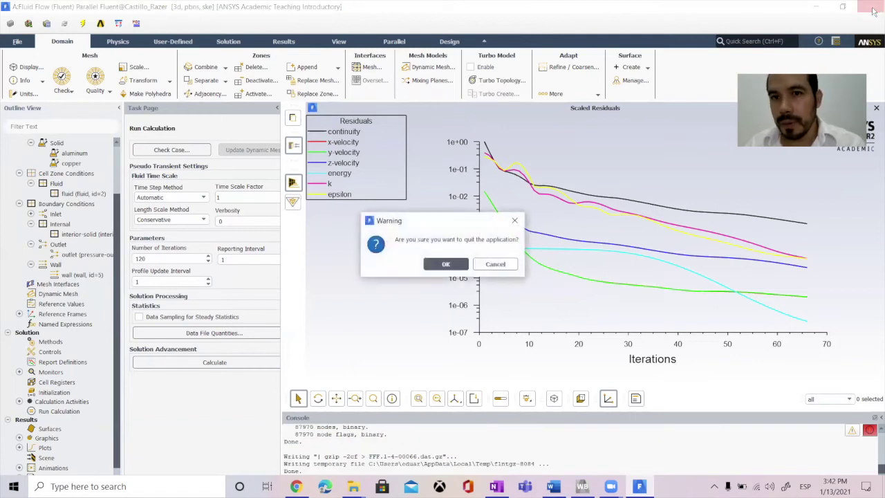
pyautogui.click(451, 265)
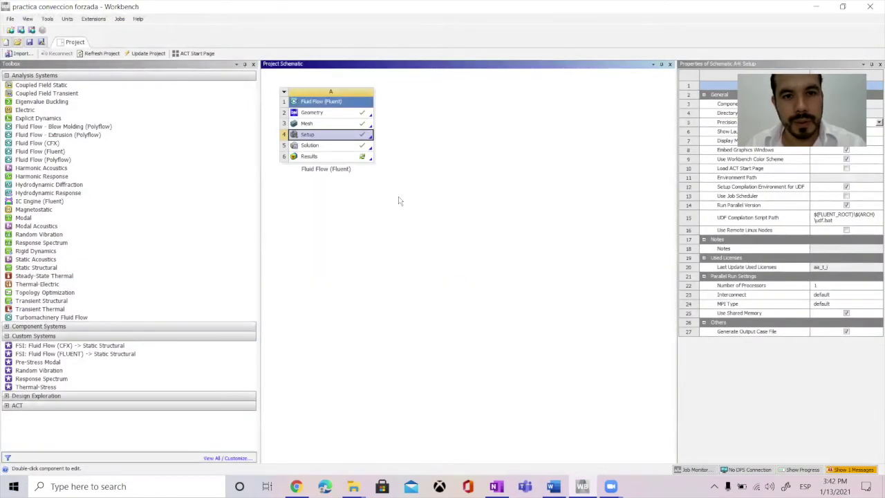
# Open the Results cell of the Fluid Flow (Fluent) system in CFD-Post
pyautogui.click(399, 197)
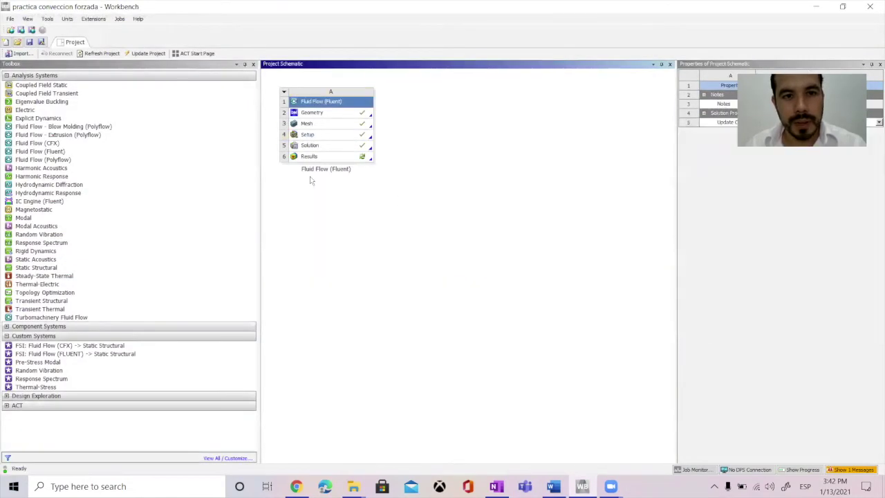
pyautogui.click(326, 157)
pyautogui.rightClick(326, 160)
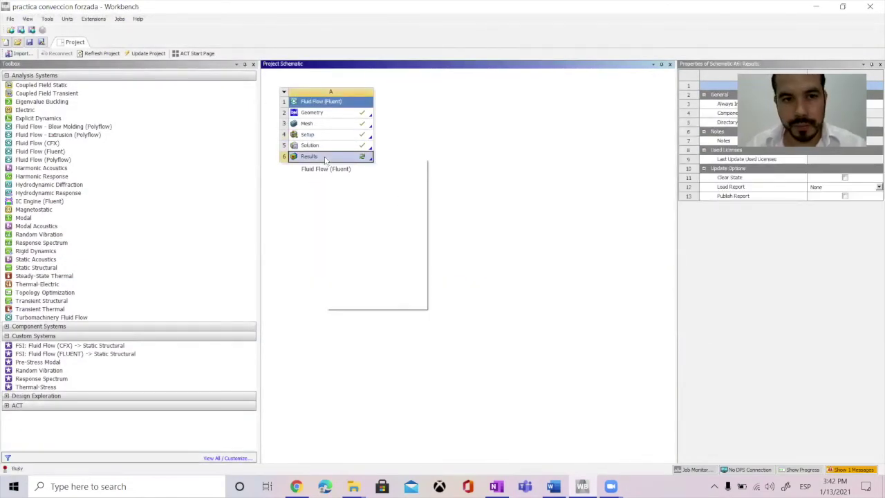
pyautogui.click(354, 162)
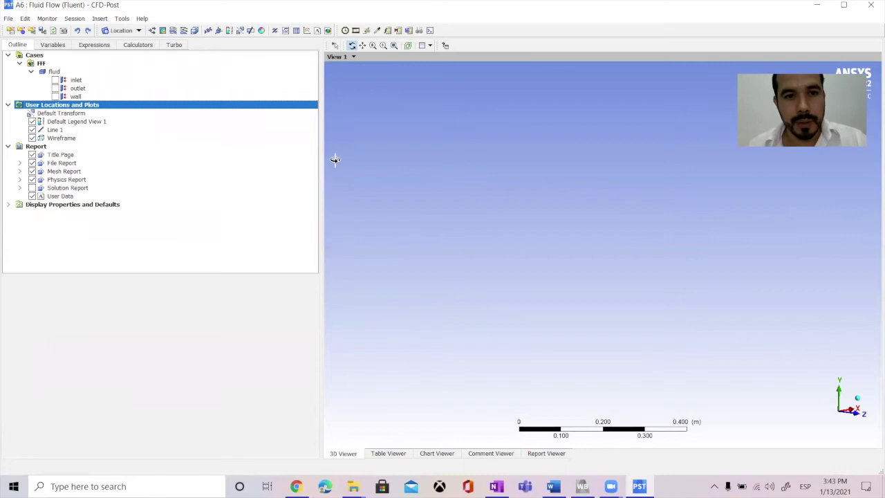
# Enlarge the 3D view and display the inlet, outlet and wall surfaces with the whole pipe fitted in it
pyautogui.moveTo(322, 160); pyautogui.dragTo(213, 153)
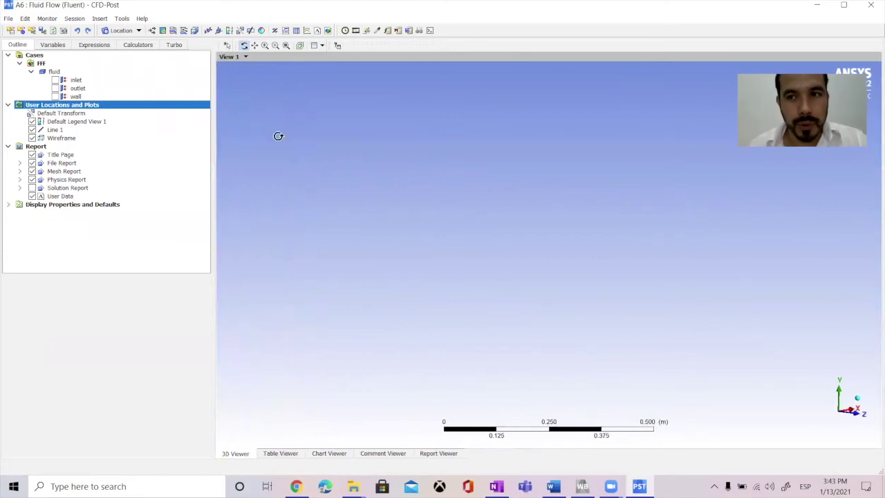
pyautogui.click(55, 80)
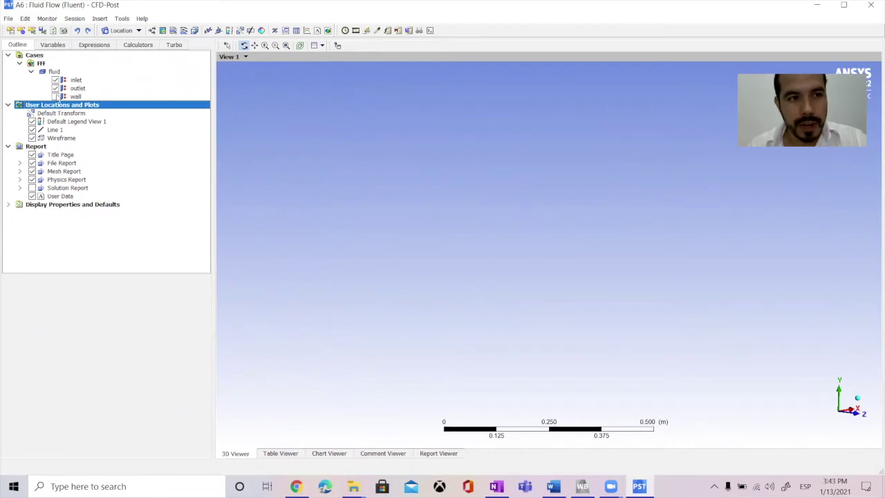
pyautogui.click(55, 96)
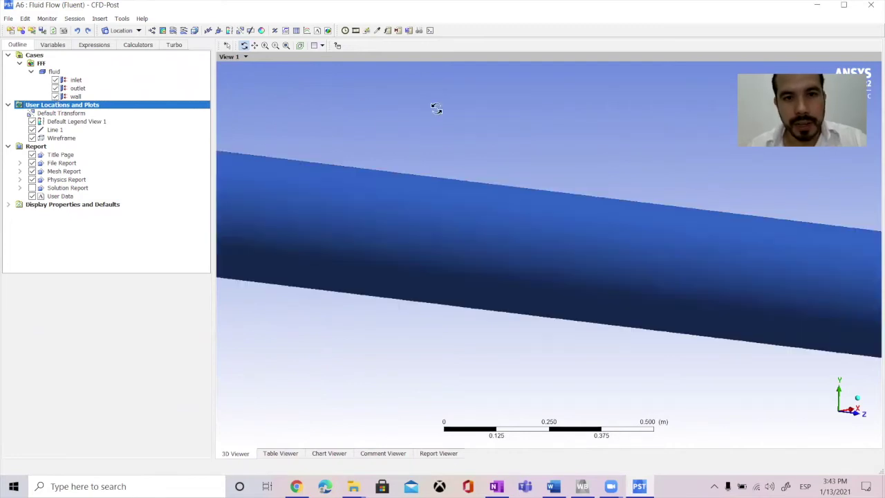
pyautogui.click(299, 45)
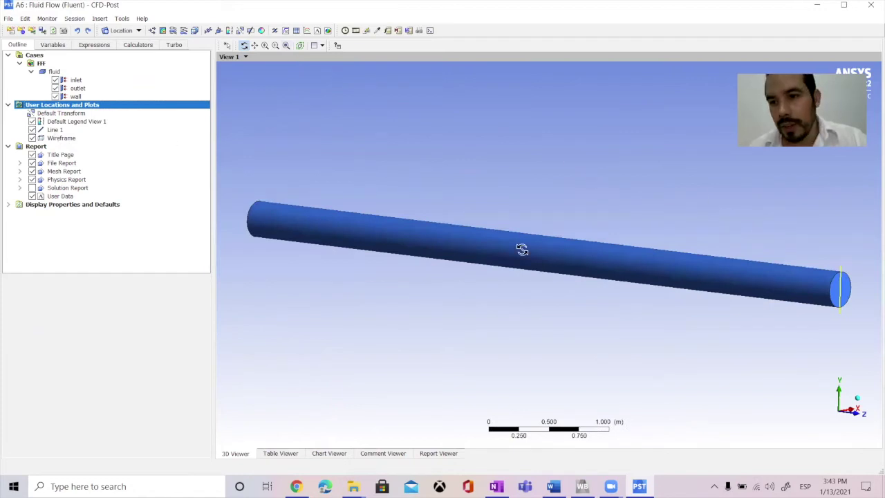
# Insert a new plane location named "Plano simetria"
pyautogui.rightClick(86, 112)
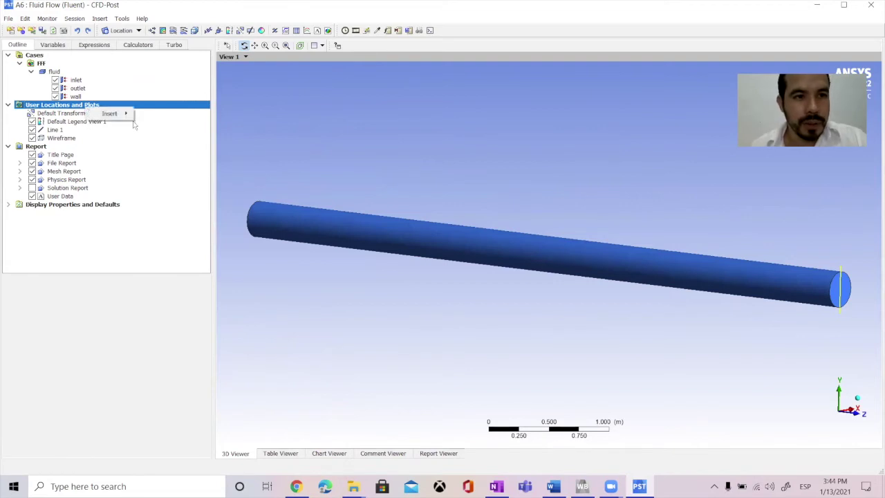
pyautogui.moveTo(115, 113)
pyautogui.moveTo(175, 117)
pyautogui.click(251, 149)
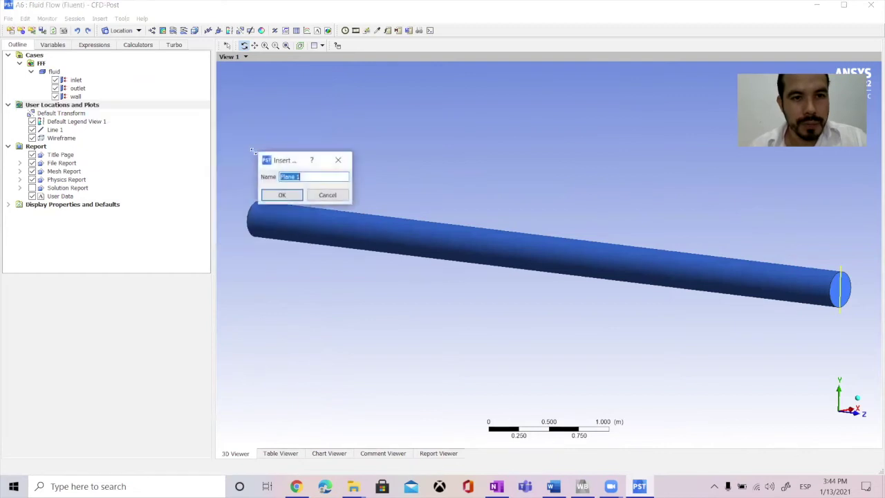
pyautogui.click(305, 176)
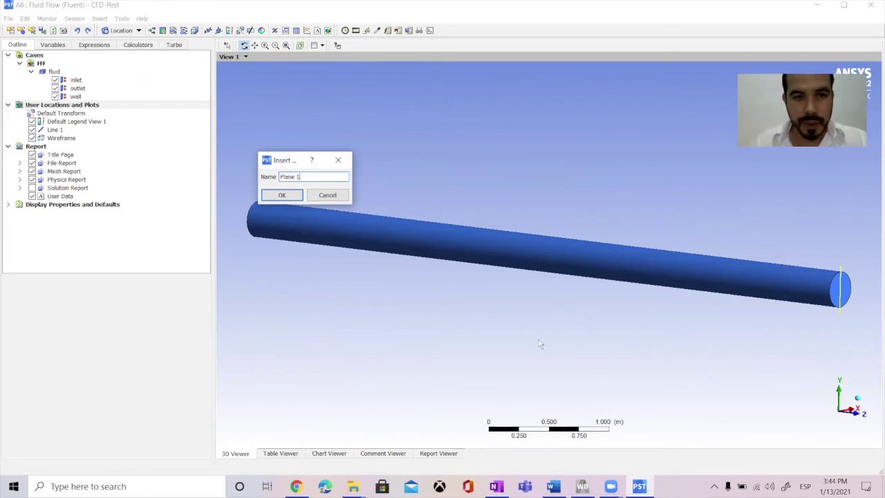
pyautogui.write('YZ')
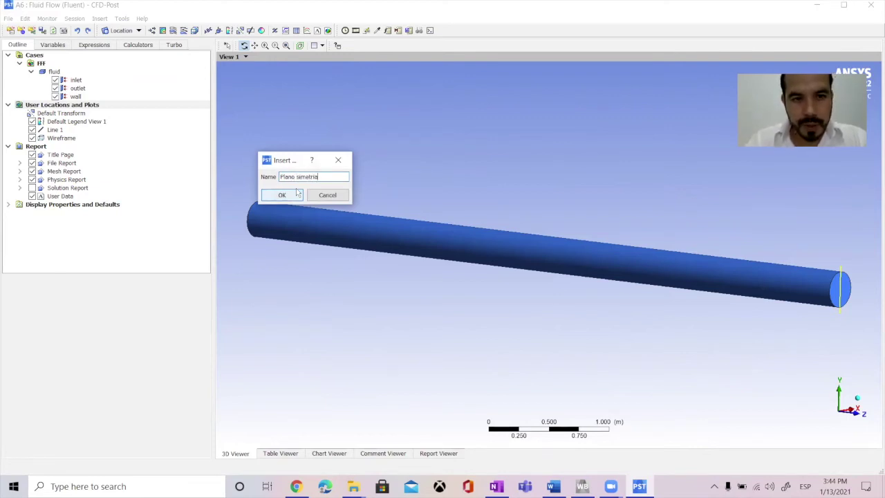
pyautogui.click(295, 197)
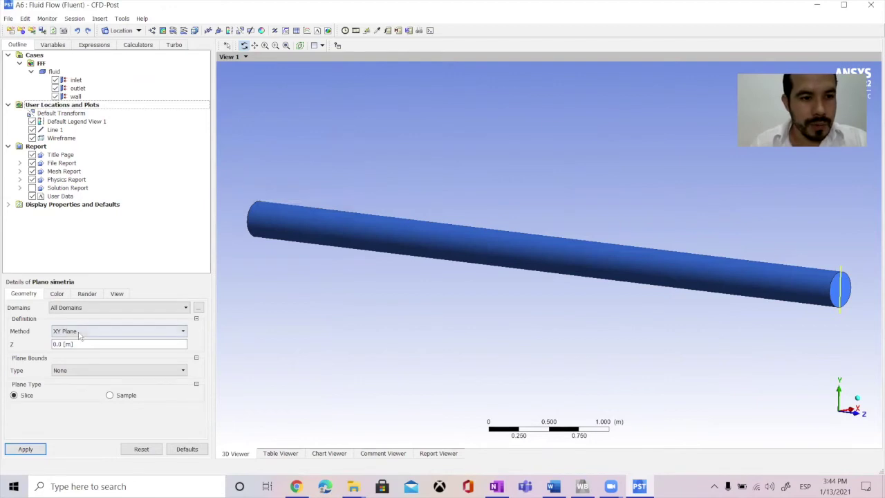
# Define Plano simetria as a YZ Plane at X = 0.0 m and hide the wall, keeping the inlet and outlet displayed
pyautogui.click(111, 332)
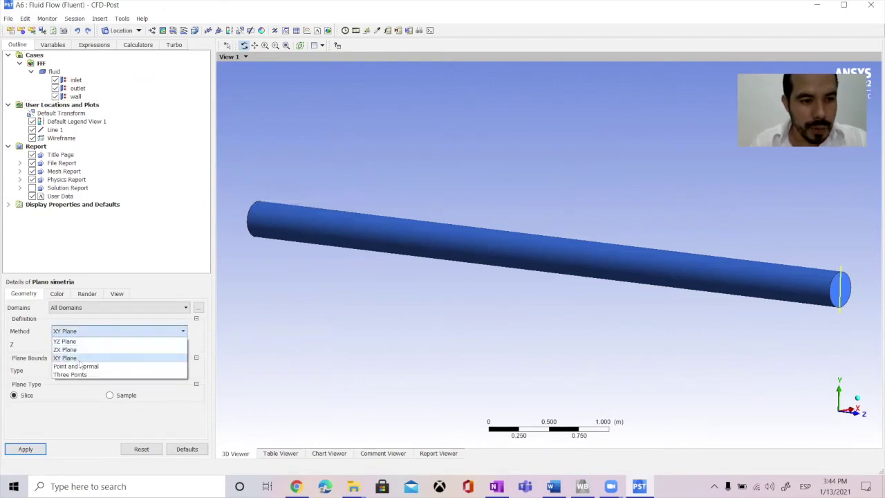
pyautogui.click(66, 341)
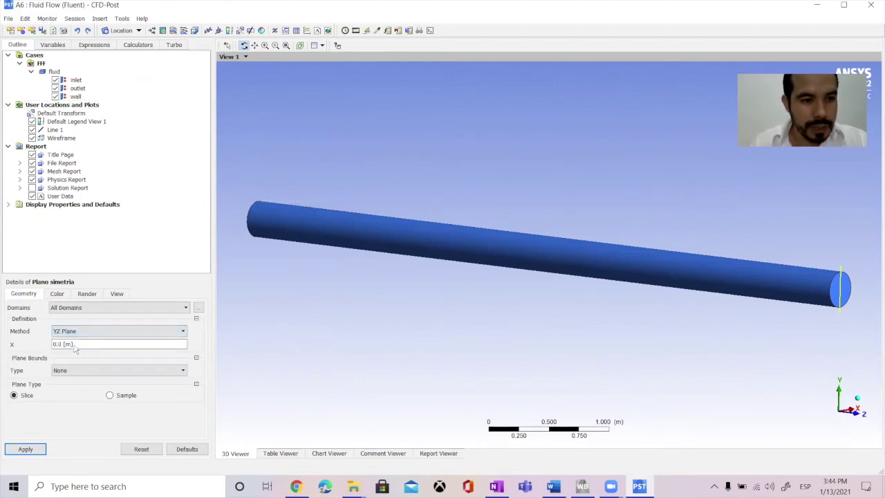
pyautogui.click(28, 450)
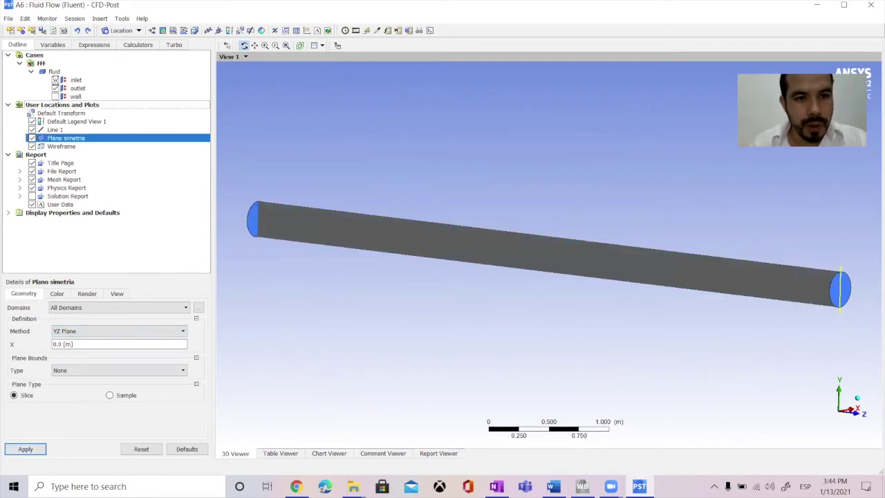
pyautogui.click(55, 80)
pyautogui.click(55, 80)
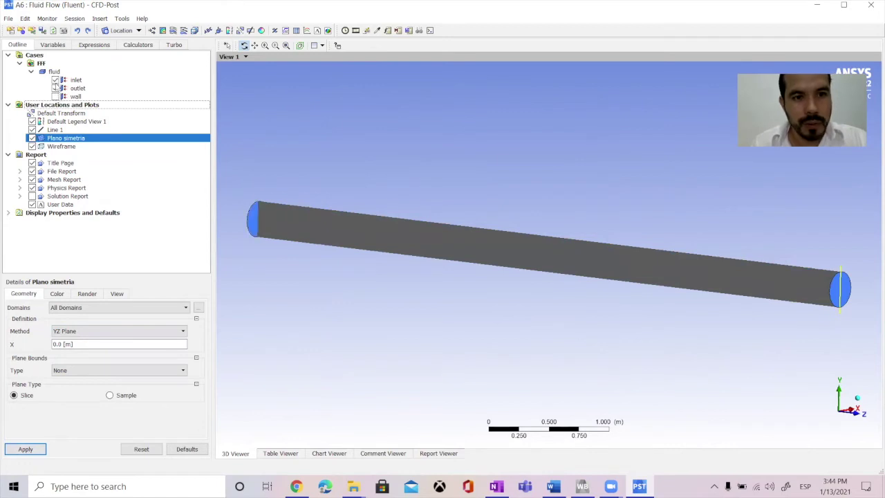
pyautogui.moveTo(405, 227); pyautogui.dragTo(406, 253)
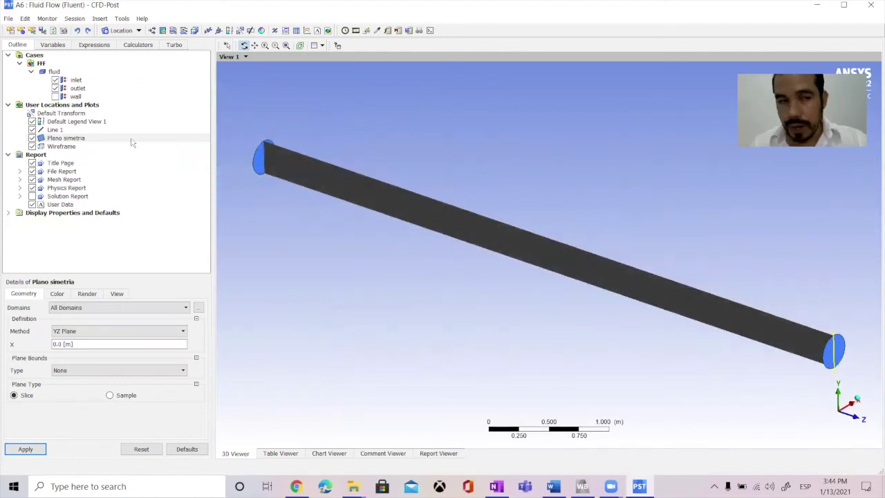
# Insert a new contour named "Campo Temperatura" under the user locations and plots
pyautogui.click(51, 107)
pyautogui.rightClick(52, 111)
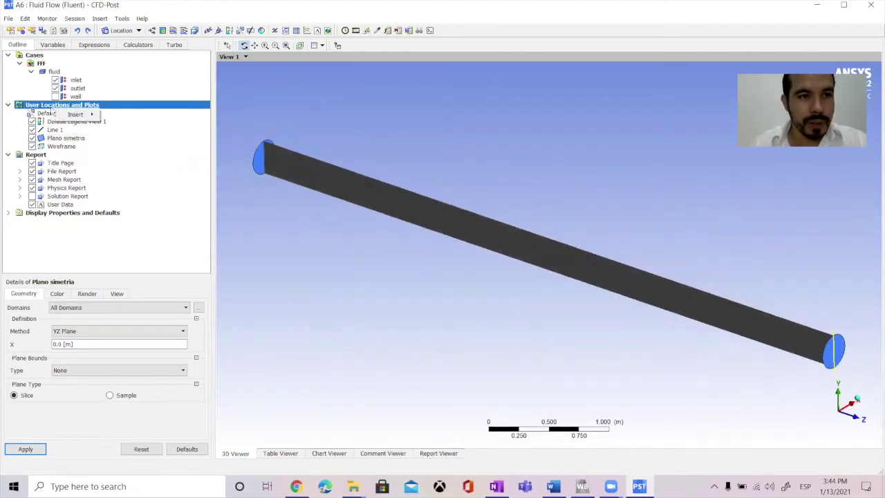
pyautogui.moveTo(90, 117)
pyautogui.click(137, 142)
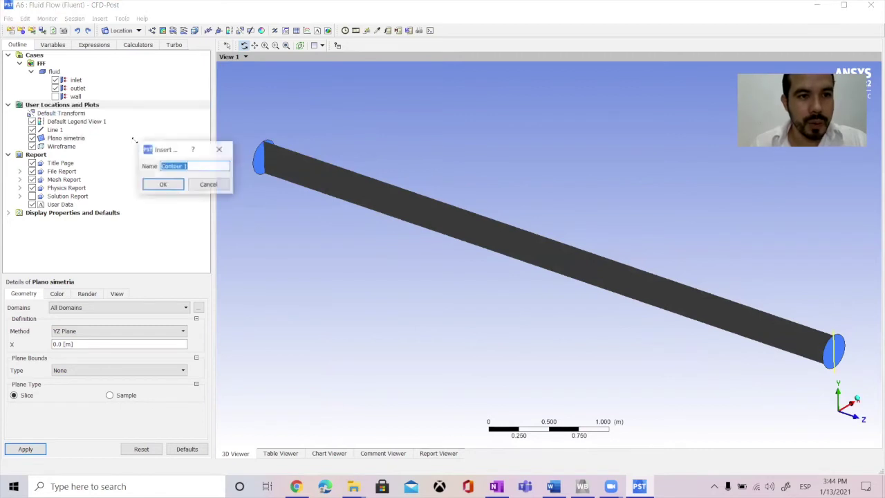
pyautogui.write('tete')
pyautogui.press('BackSpace')
pyautogui.press('BackSpace')
pyautogui.write('Campo Tempera')
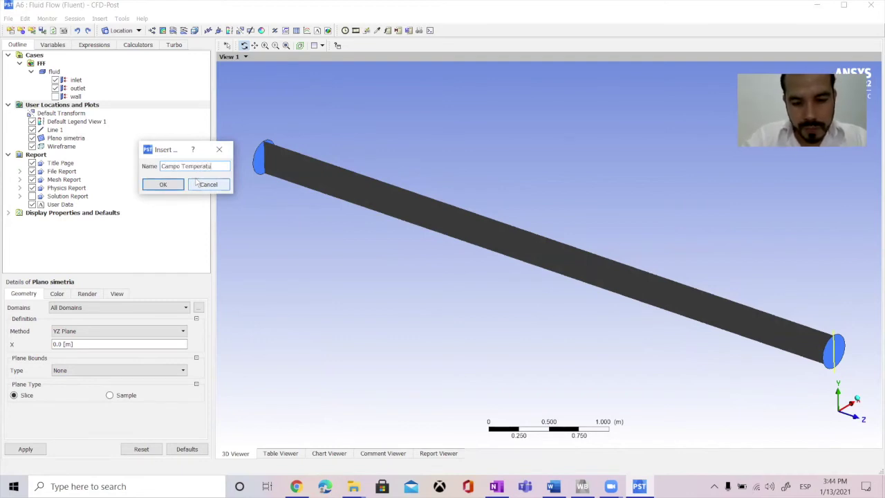
pyautogui.click(163, 184)
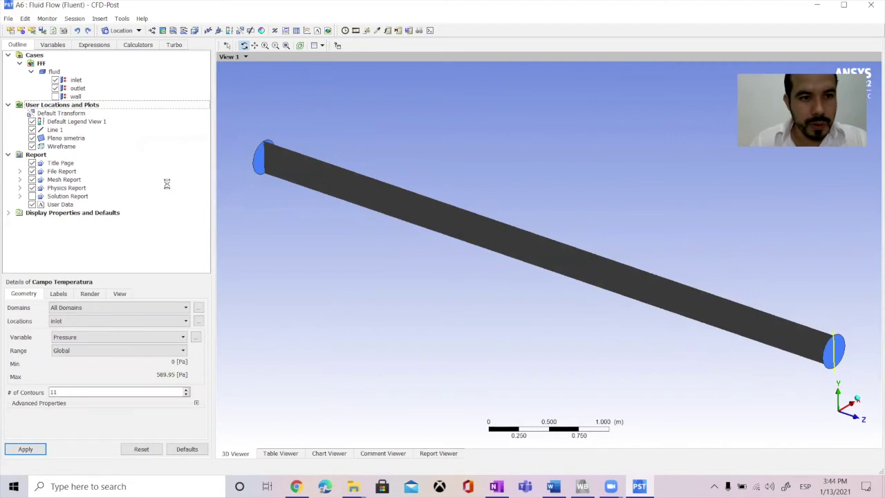
# Define Campo Temperatura in the fluid domain on Plano simetria with Temperature as the variable, and apply it
pyautogui.click(96, 309)
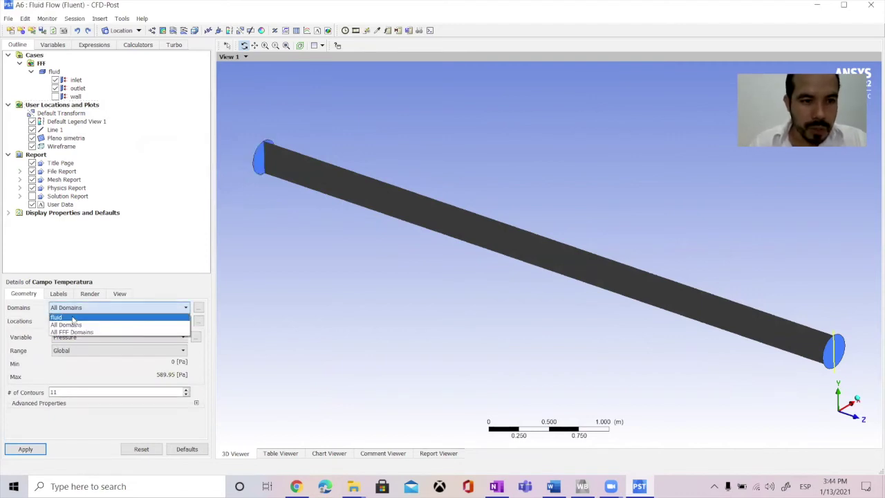
pyautogui.click(73, 320)
pyautogui.click(98, 323)
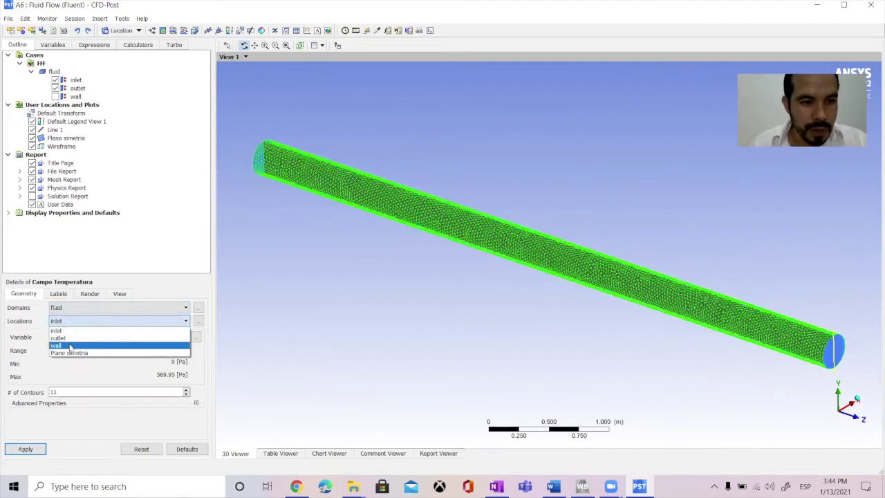
pyautogui.click(74, 354)
pyautogui.click(88, 339)
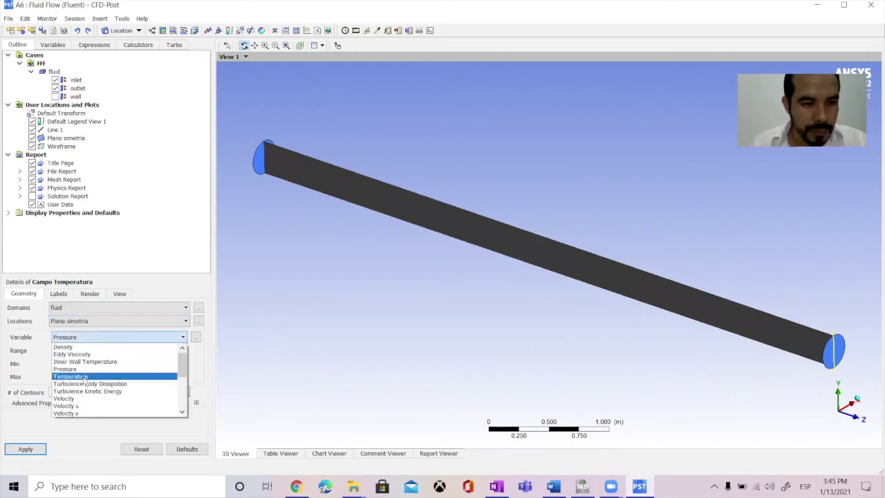
pyautogui.click(85, 379)
pyautogui.click(25, 449)
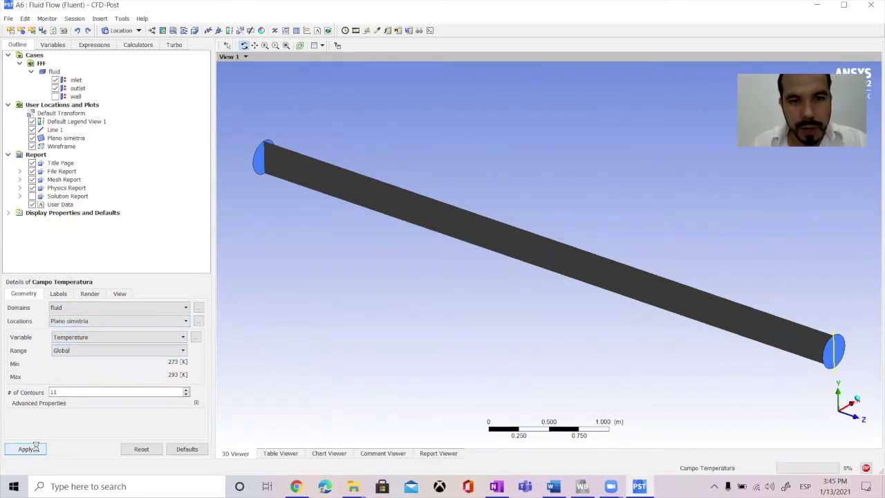
# Examine the temperature contour along the whole pipe and close up near the walls and the pipe's end
pyautogui.moveTo(503, 309); pyautogui.dragTo(538, 284)
pyautogui.moveTo(586, 283); pyautogui.dragTo(565, 289)
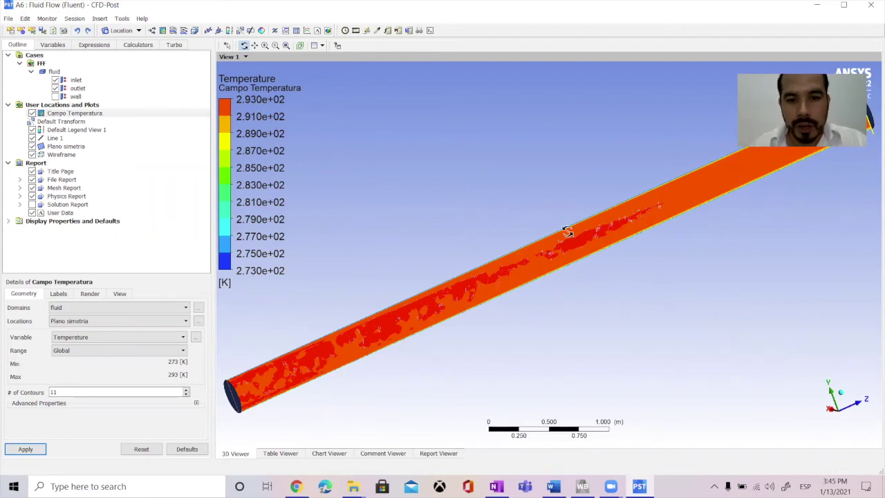
pyautogui.moveTo(577, 225); pyautogui.dragTo(657, 186)
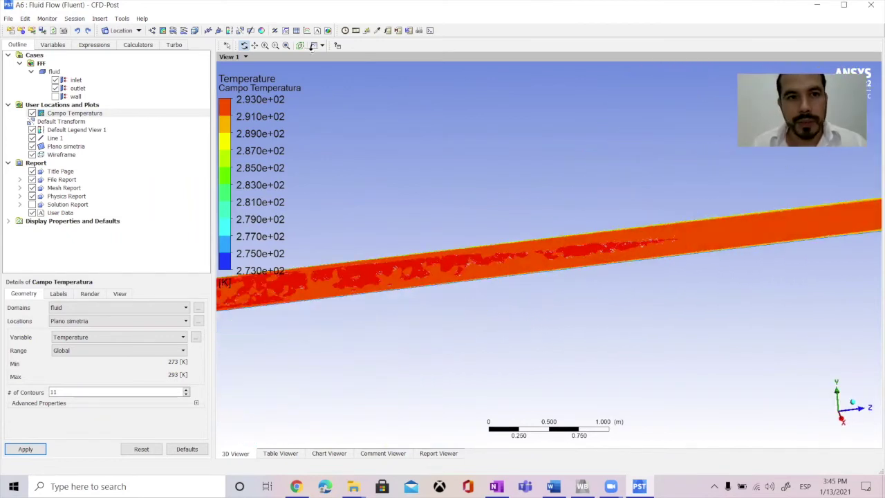
pyautogui.click(287, 45)
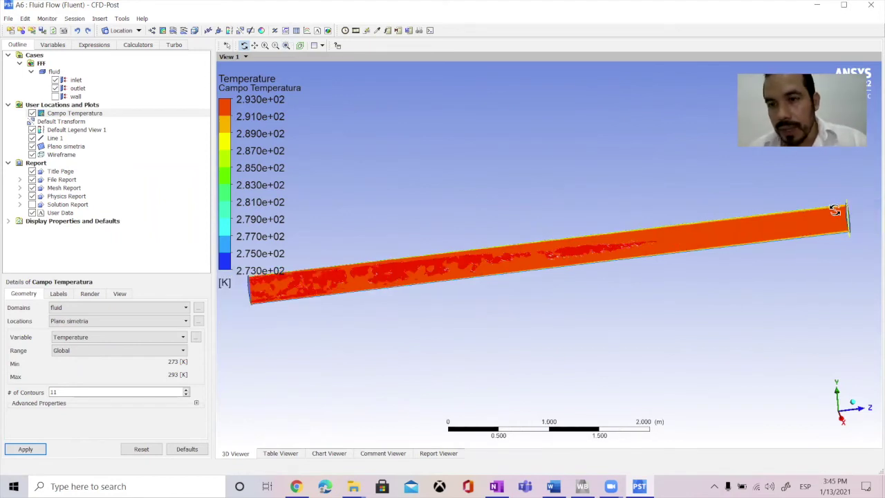
pyautogui.moveTo(835, 211); pyautogui.dragTo(835, 259)
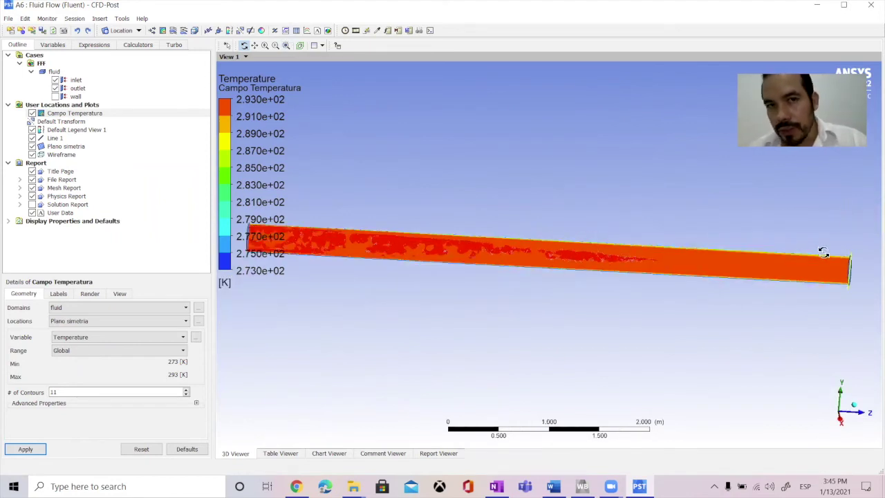
pyautogui.click(276, 46)
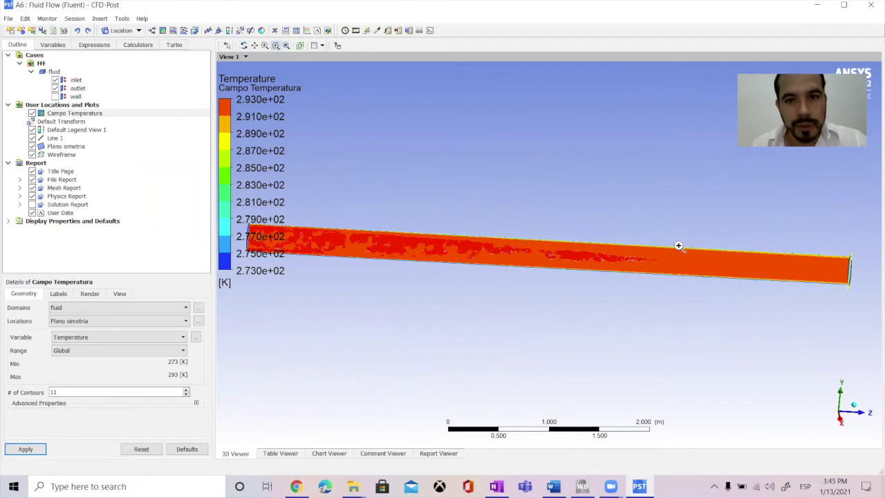
pyautogui.click(780, 252)
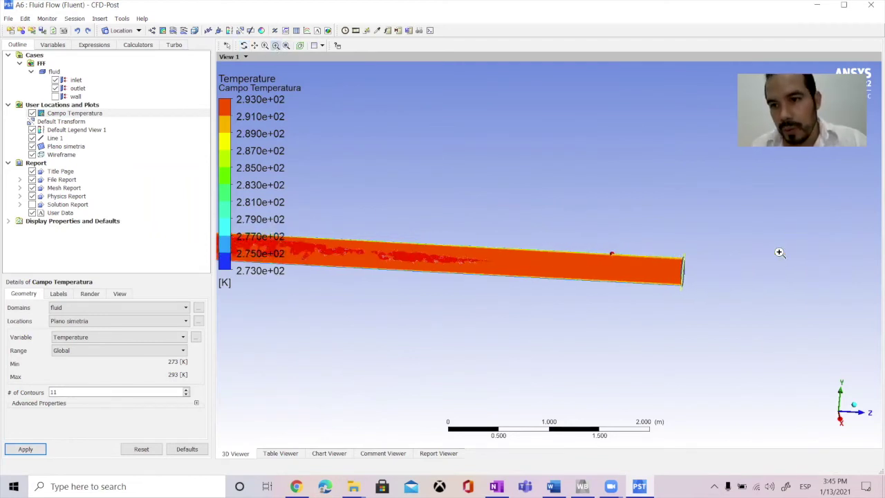
pyautogui.click(564, 264)
pyautogui.scroll(5, 549, 241)
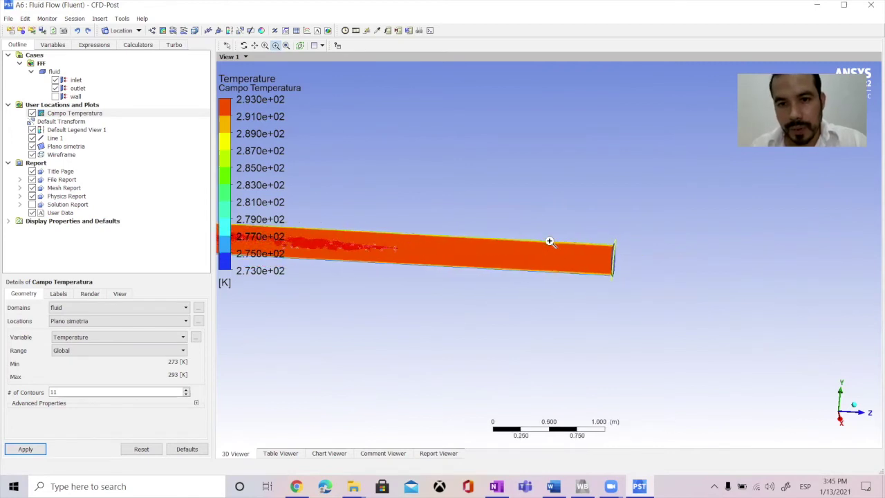
pyautogui.scroll(4, 550, 241)
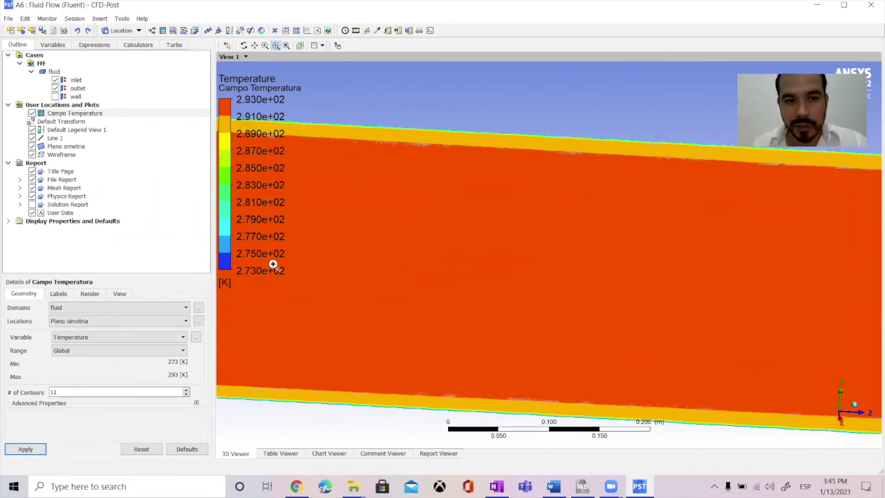
pyautogui.scroll(-1, 447, 238)
pyautogui.scroll(-5, 448, 238)
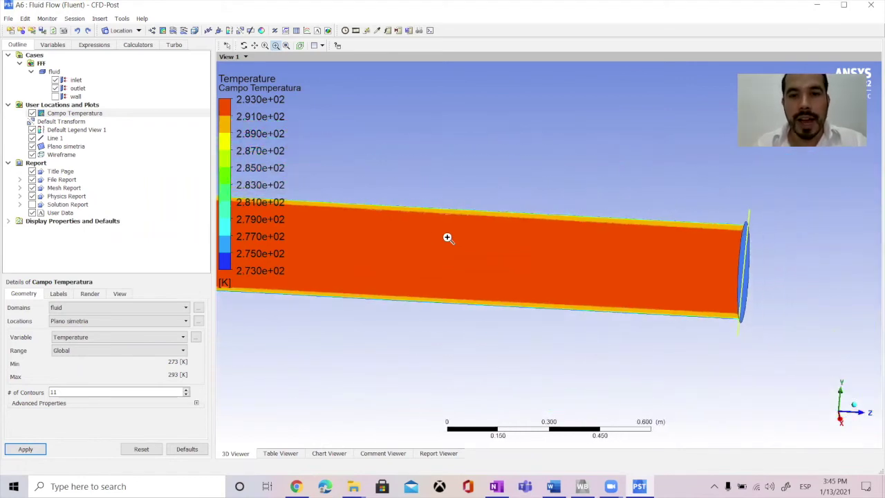
# Insert another contour named "Campo Velocidad"
pyautogui.rightClick(81, 106)
pyautogui.moveTo(121, 113)
pyautogui.click(178, 139)
pyautogui.write('Campo Velocidad')
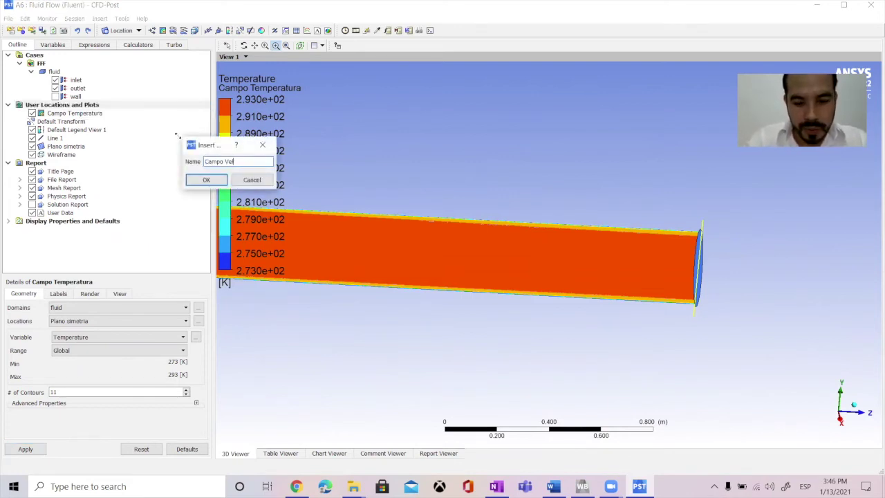
pyautogui.click(206, 180)
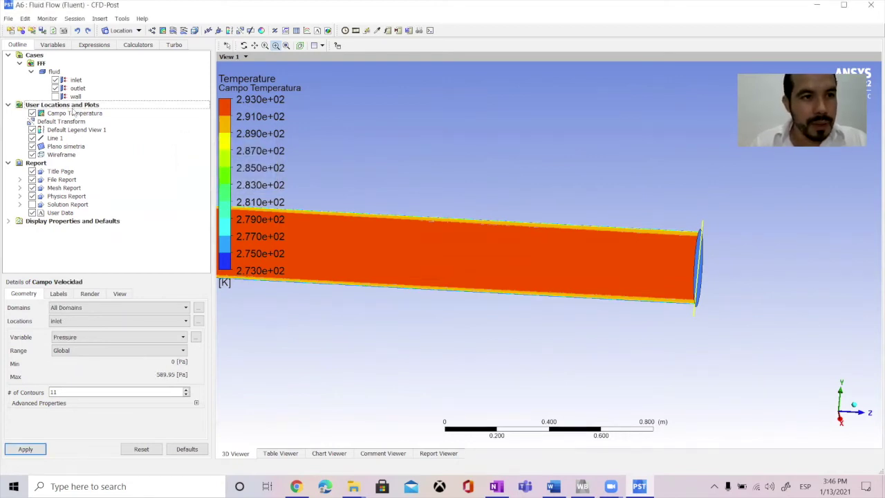
# Define Campo Velocidad in the fluid domain on Plano simetria with Velocity as the variable, and apply it
pyautogui.scroll(5, 100, 339)
pyautogui.click(94, 307)
pyautogui.click(57, 317)
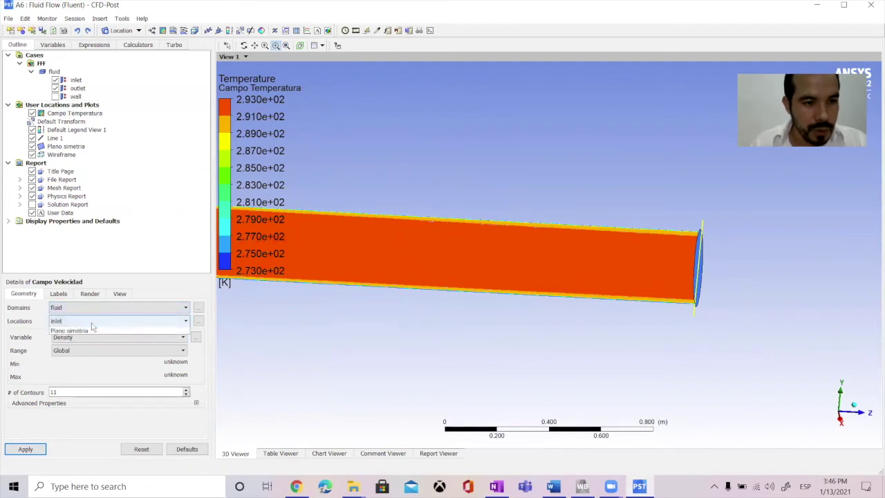
pyautogui.click(76, 321)
pyautogui.click(76, 353)
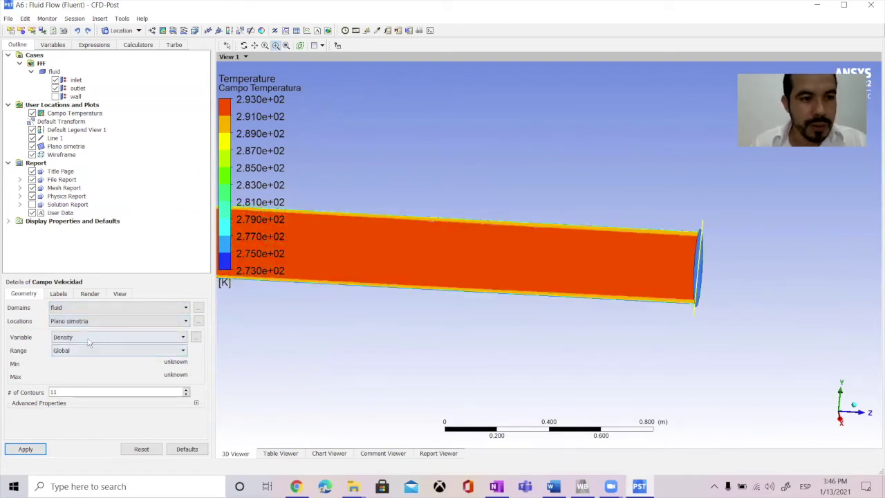
pyautogui.click(83, 337)
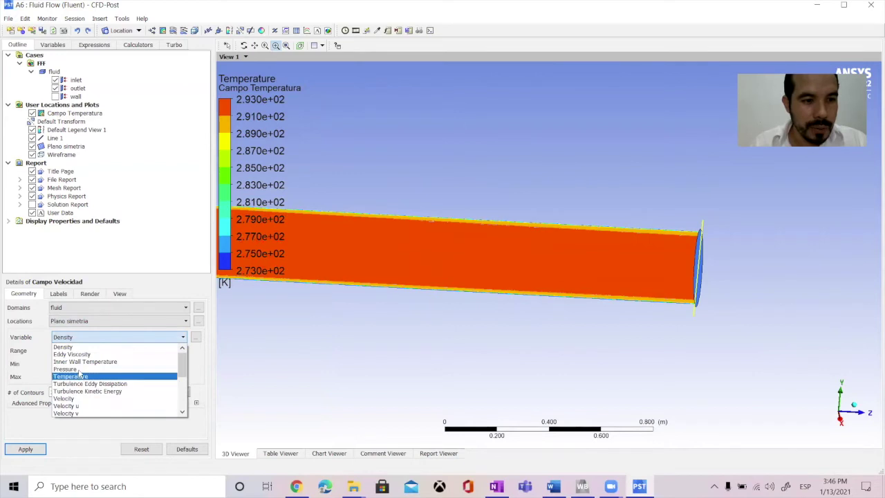
pyautogui.click(77, 400)
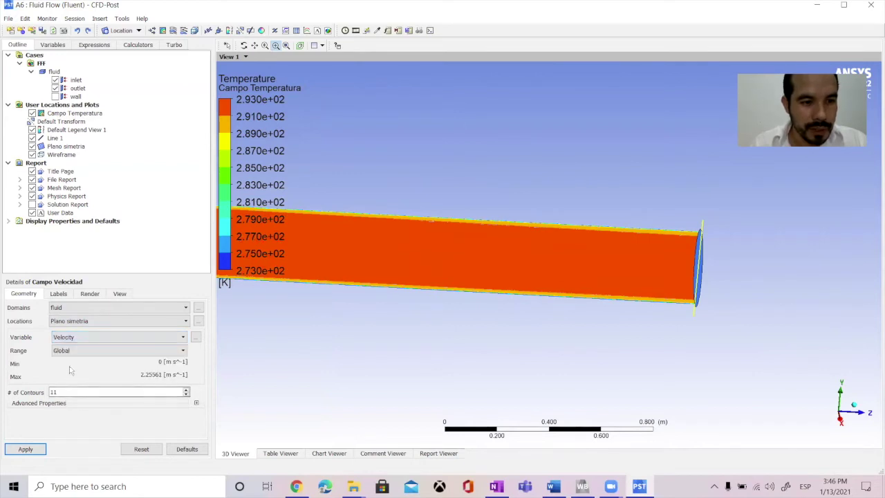
pyautogui.click(26, 450)
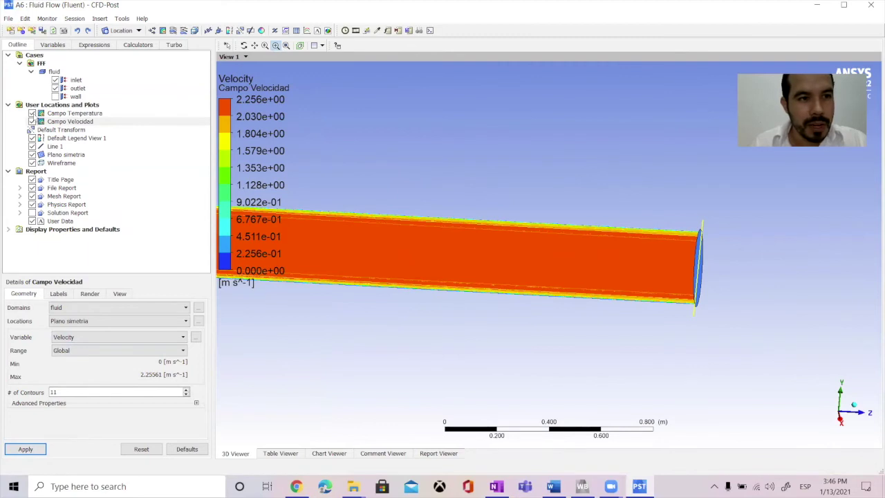
# Hide the Campo Temperatura contour and inspect the velocity contour over the full pipe length
pyautogui.click(31, 113)
pyautogui.scroll(2, 559, 251)
pyautogui.scroll(1, 559, 251)
pyautogui.scroll(-4, 559, 251)
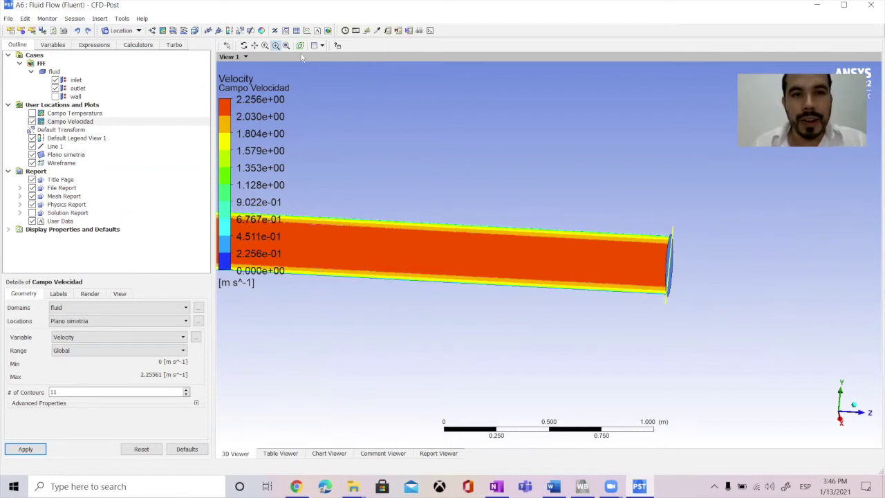
pyautogui.click(287, 46)
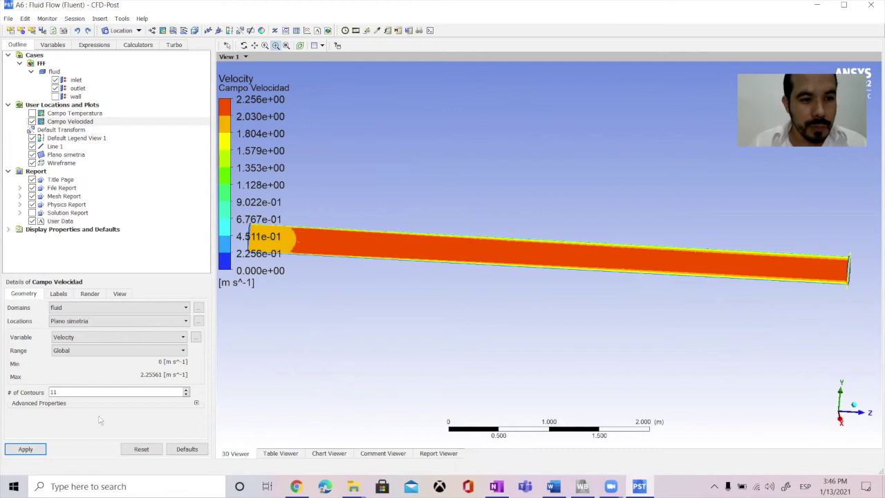
# Change the range of Campo Velocidad to Value List with the values 1.98,2 and apply it
pyautogui.click(97, 351)
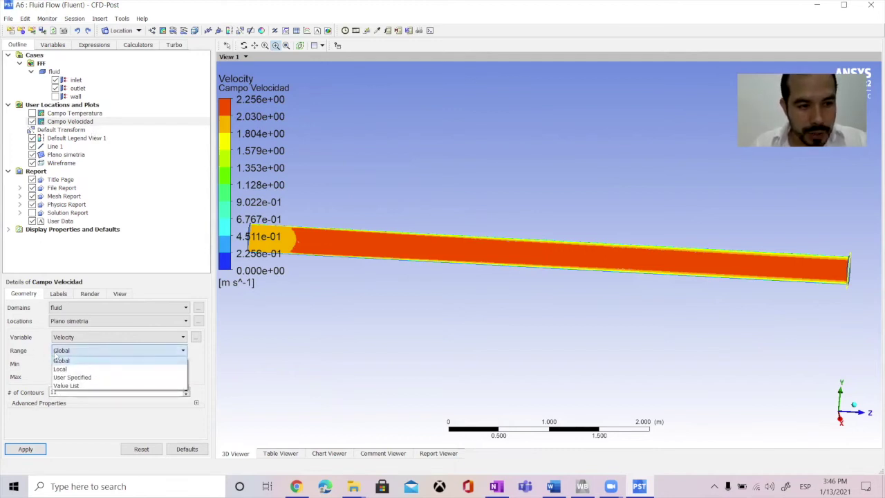
pyautogui.click(86, 386)
pyautogui.click(73, 363)
pyautogui.write('0,1')
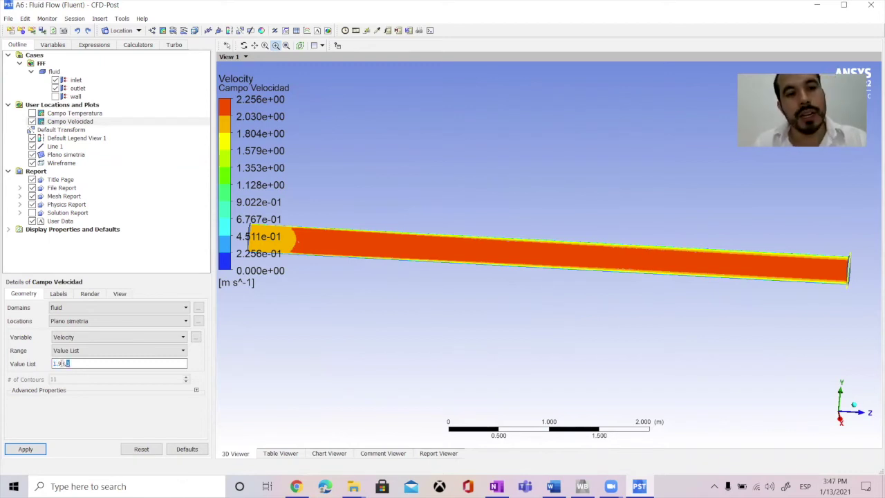
pyautogui.click(25, 449)
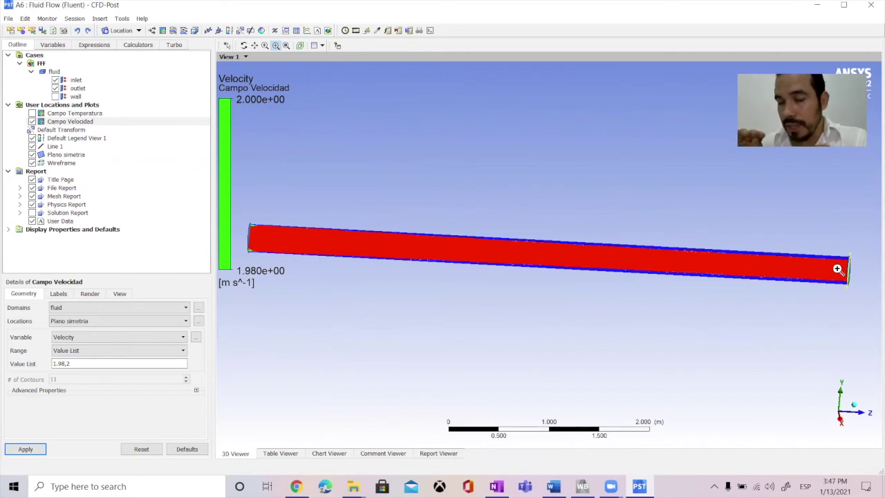
# Insert a polyline location named "Polyline capa limite hidrodinamica"
pyautogui.rightClick(62, 106)
pyautogui.moveTo(97, 112)
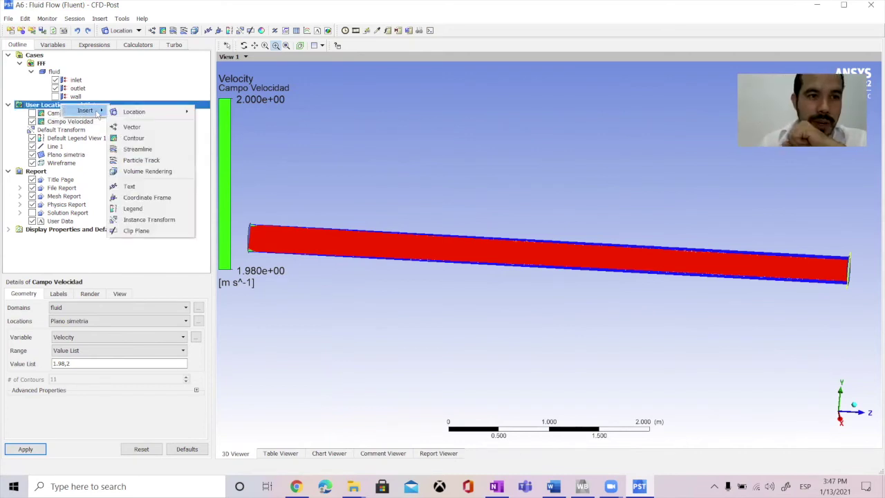
pyautogui.moveTo(159, 119)
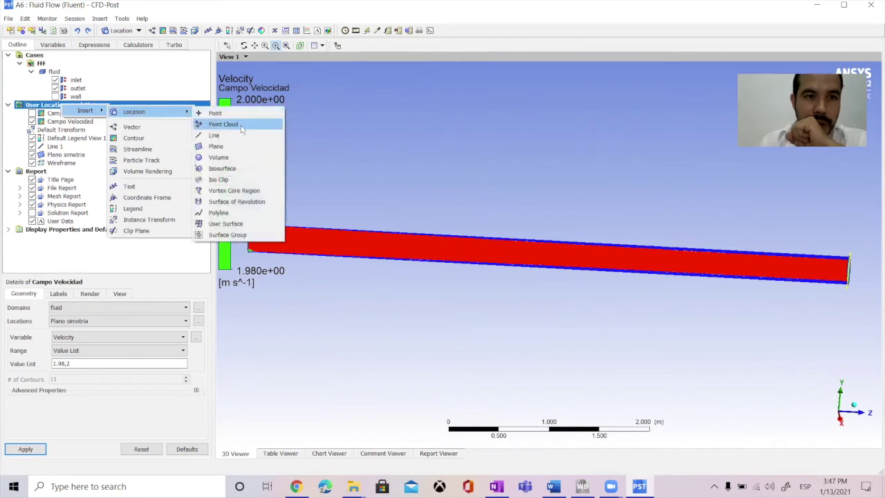
pyautogui.click(229, 213)
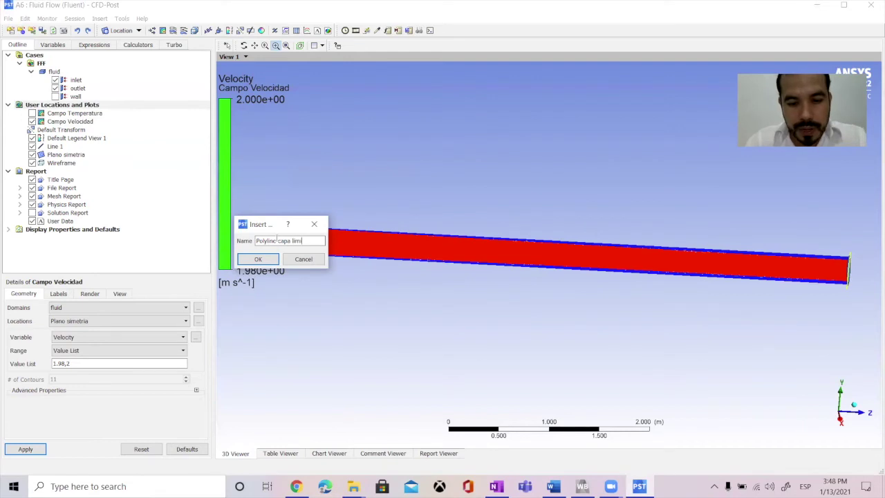
pyautogui.write('dinamica')
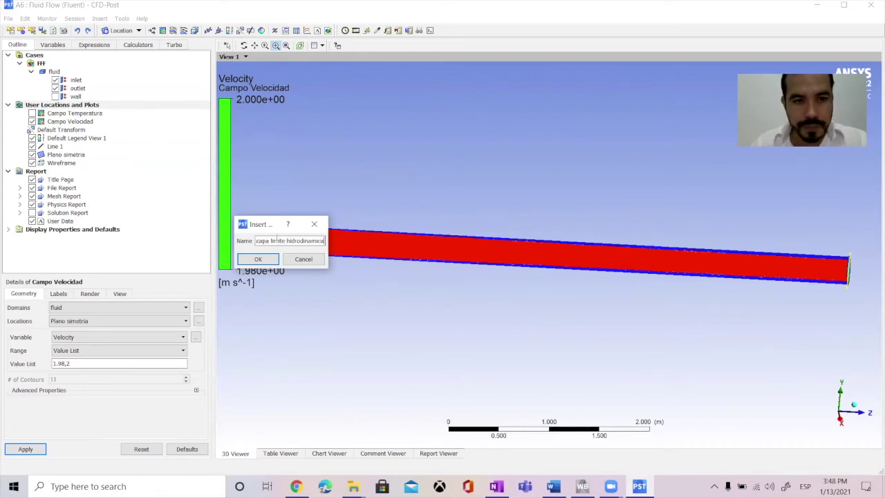
pyautogui.click(260, 259)
# Define the hydrodynamic boundary-layer polyline in the fluid domain from the Campo Velocidad contour at level 1, apply it, and hide that contour
pyautogui.click(96, 312)
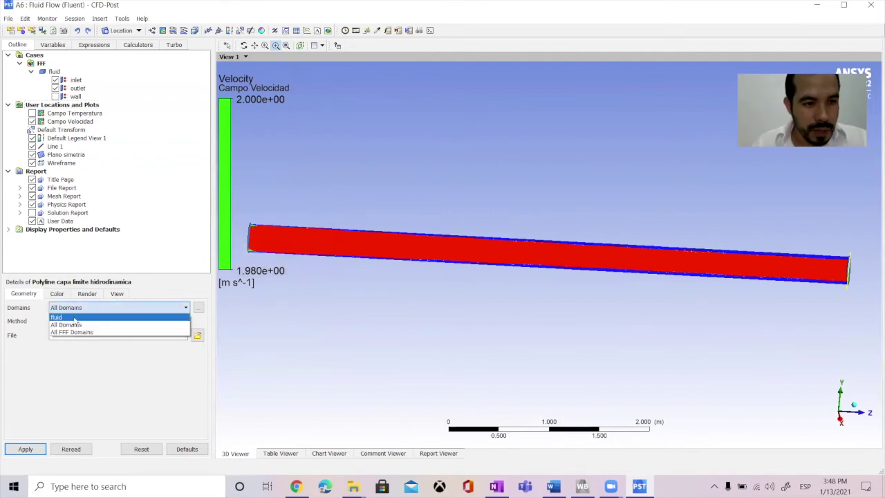
pyautogui.click(81, 318)
pyautogui.click(96, 323)
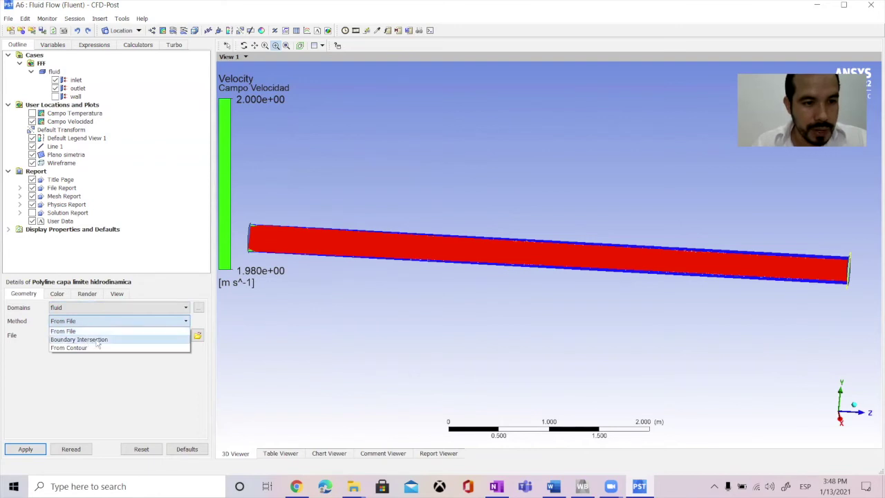
pyautogui.click(70, 348)
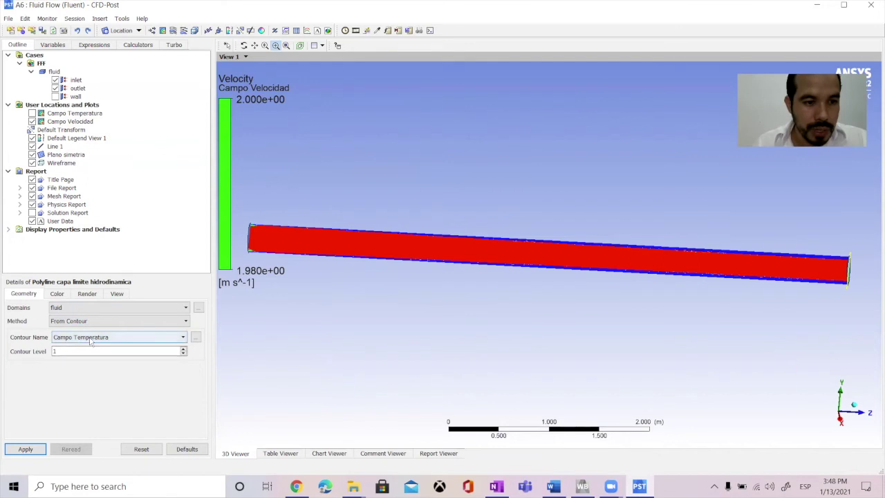
pyautogui.click(81, 338)
pyautogui.click(81, 354)
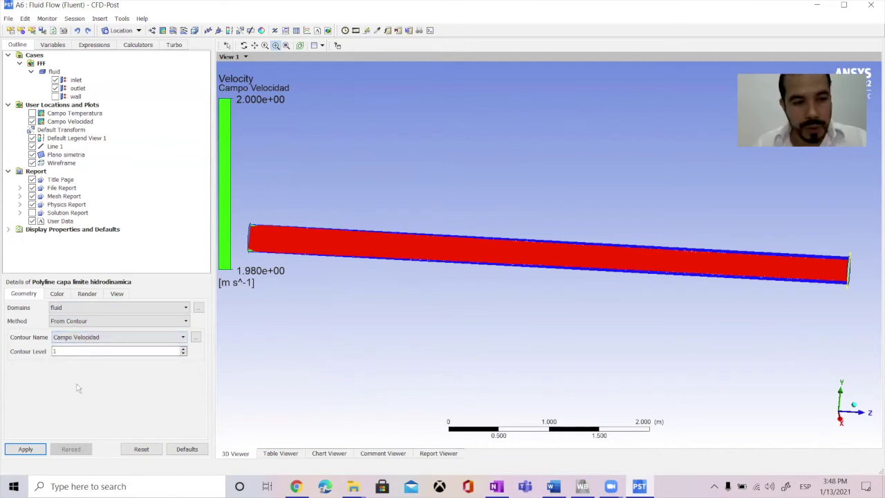
pyautogui.click(28, 449)
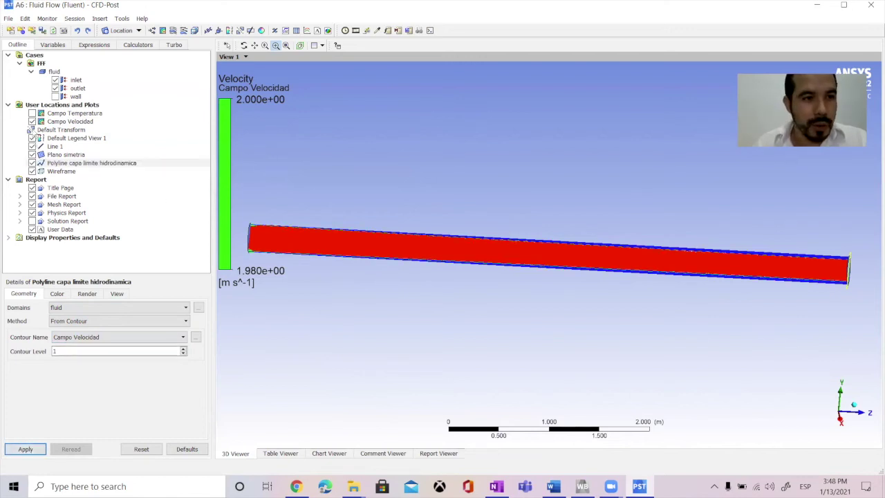
pyautogui.click(32, 121)
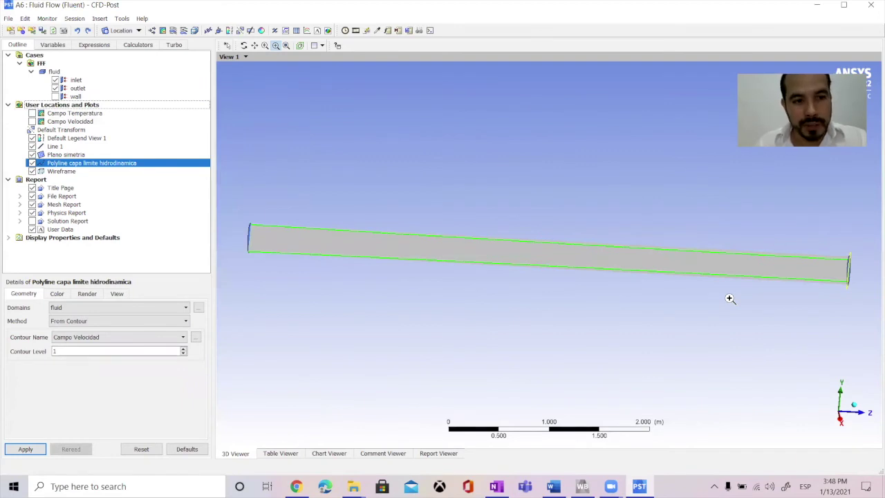
pyautogui.scroll(2, 729, 299)
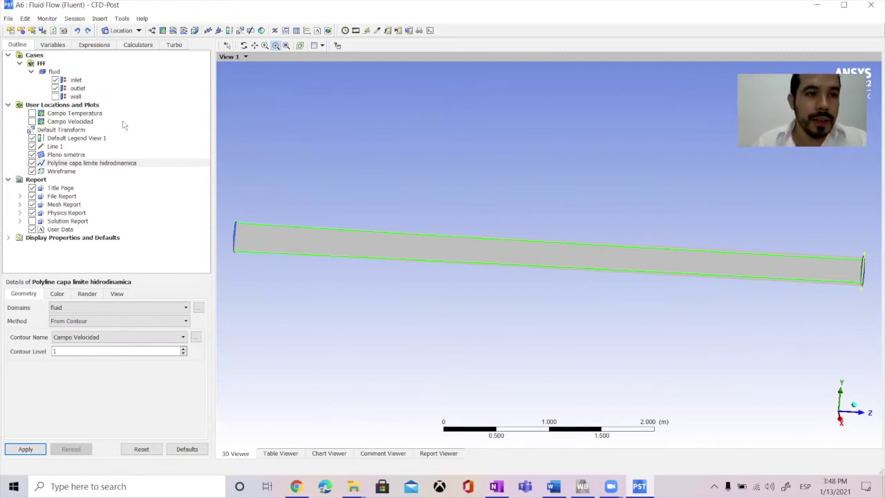
# Show the Campo Temperatura contour and switch its range to Value List
pyautogui.click(85, 115)
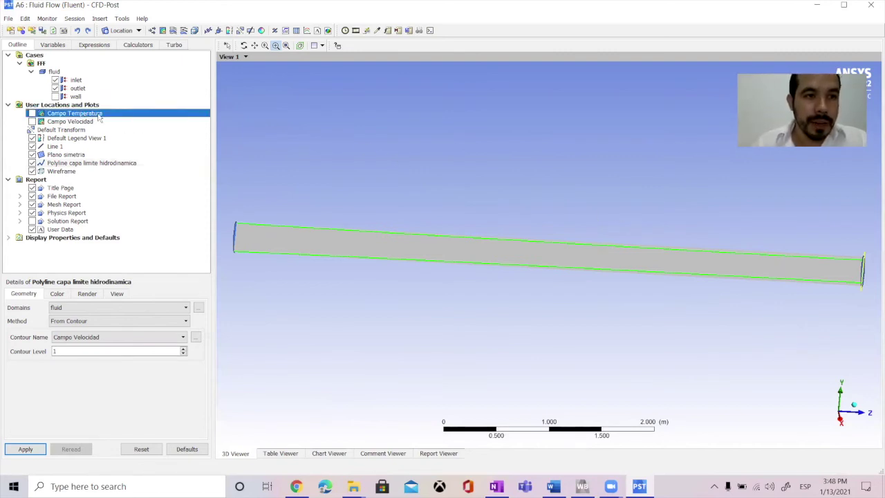
pyautogui.click(32, 113)
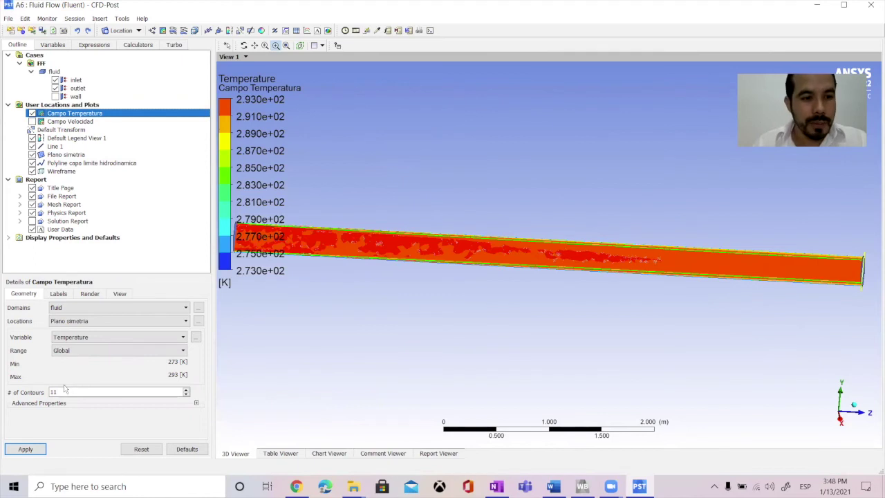
pyautogui.click(69, 351)
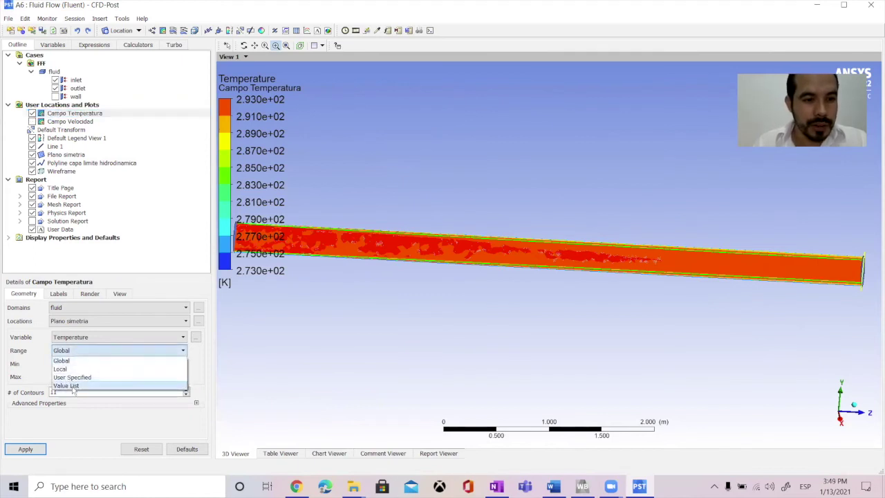
pyautogui.click(73, 385)
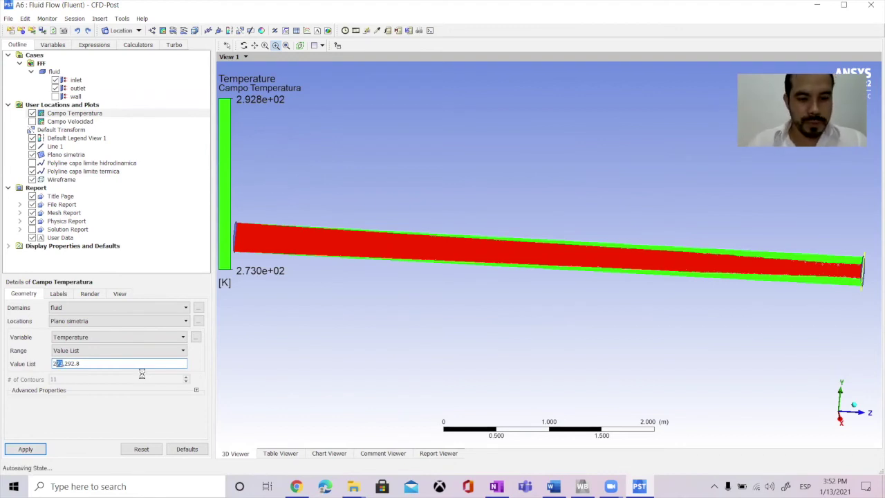
# Set the value list of Campo Temperatura to 292.8,293 and apply it
pyautogui.press('BackSpace')
pyautogui.press('BackSpace')
pyautogui.press('BackSpace')
pyautogui.write('292.8')
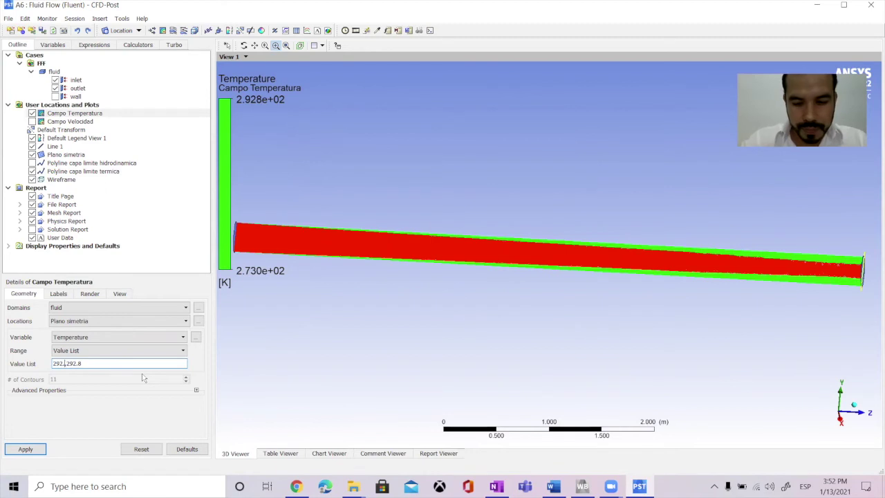
pyautogui.hotkey('shift', 'Right')
pyautogui.hotkey('shift', 'Right')
pyautogui.hotkey('shift', 'Right')
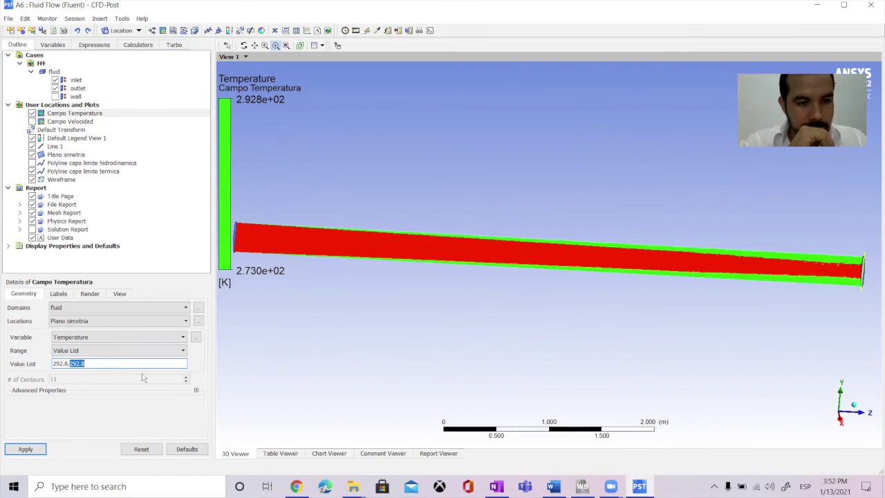
pyautogui.write('2')
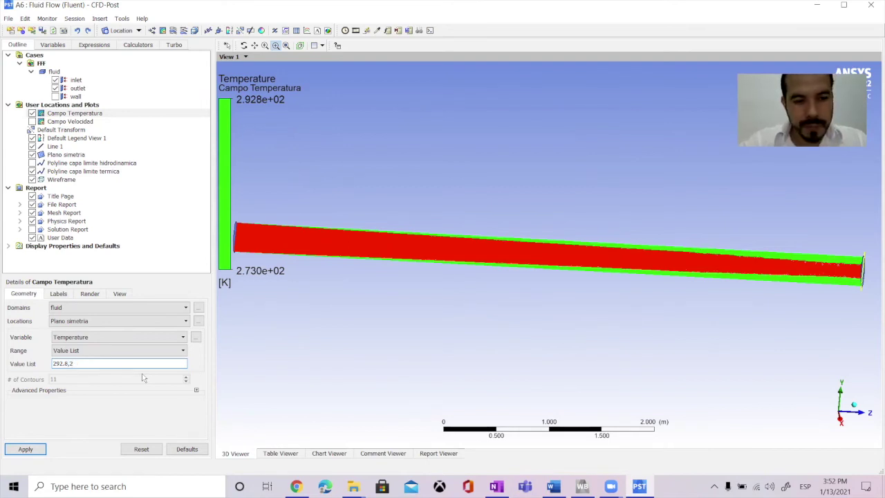
pyautogui.press('Return')
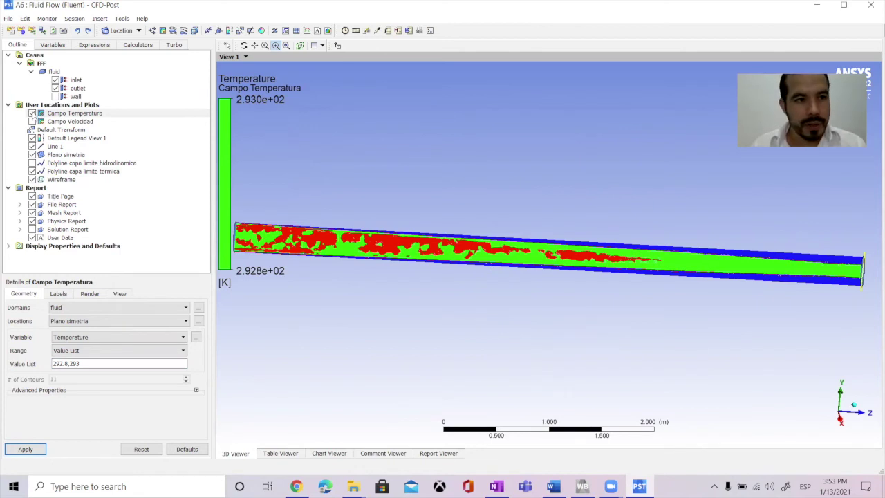
# Hide the Campo Temperatura contour, leaving the thermal boundary-layer polyline displayed on the symmetry plane
pyautogui.click(32, 112)
pyautogui.click(535, 306)
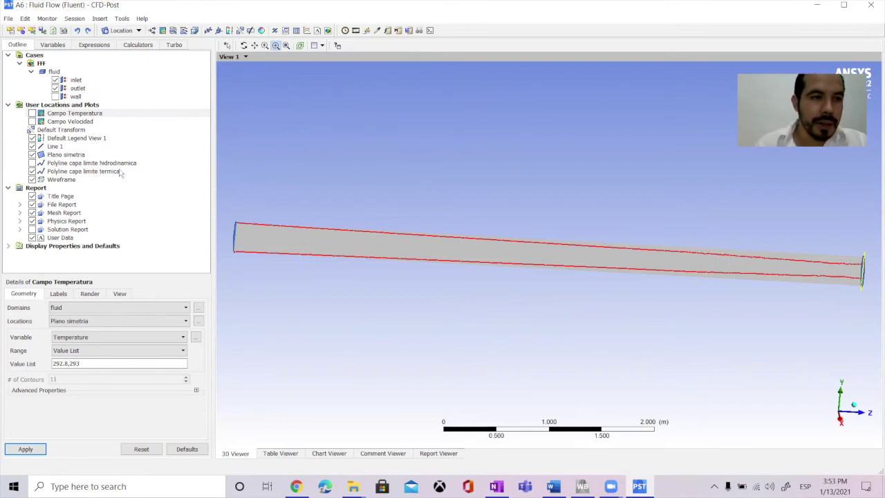
pyautogui.click(76, 108)
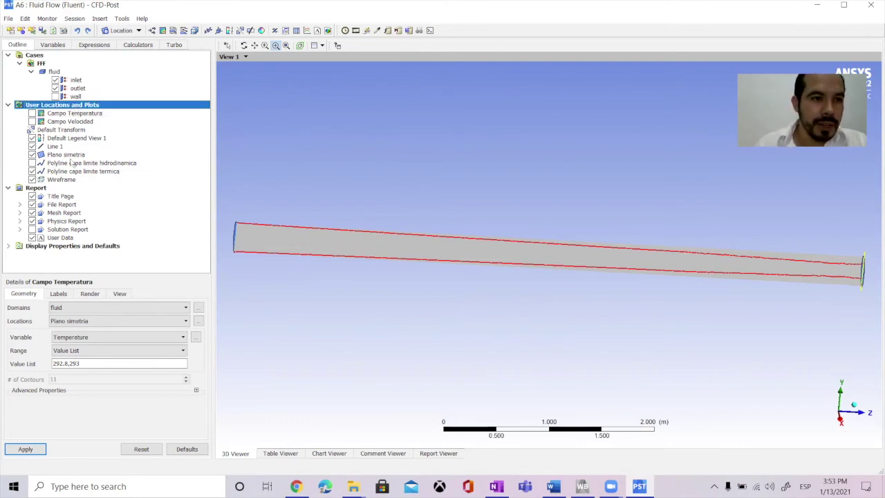
# Insert a chart in the report named "Chart capa limite"
pyautogui.rightClick(43, 189)
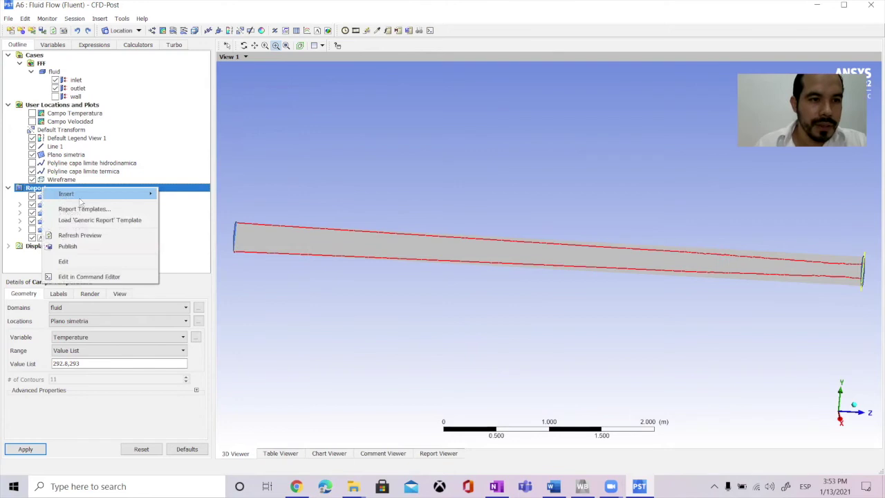
pyautogui.moveTo(80, 195)
pyautogui.click(180, 206)
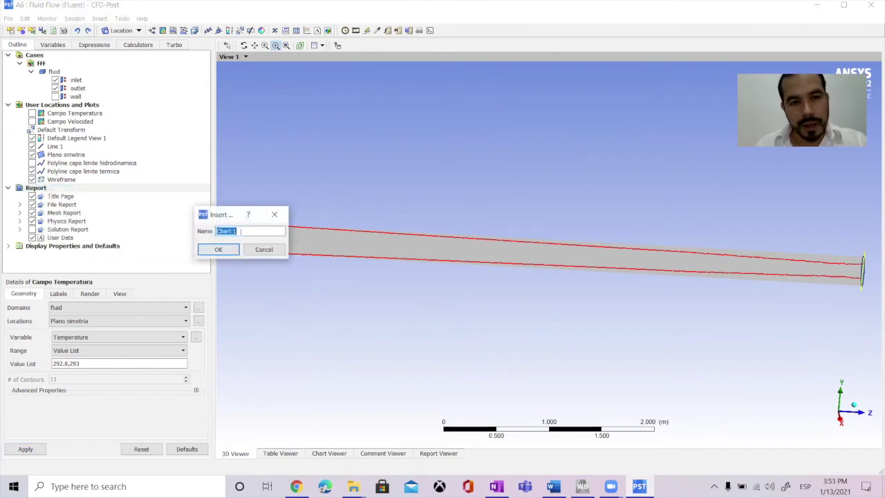
pyautogui.click(238, 231)
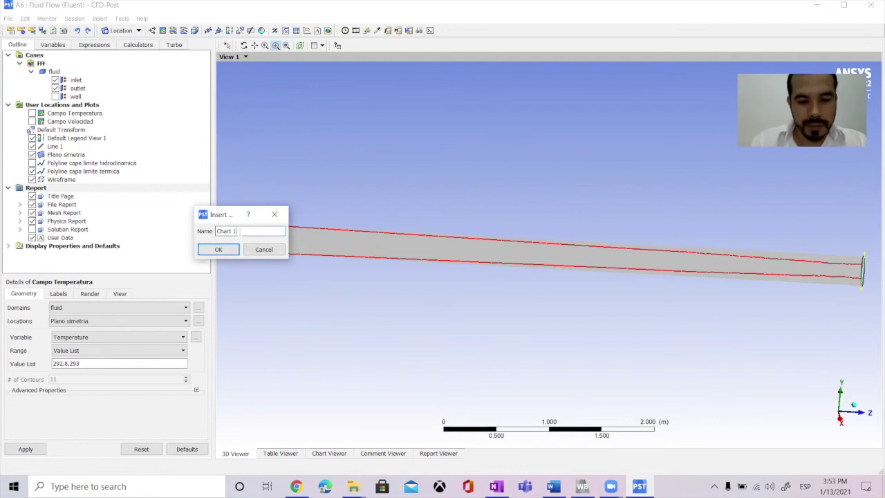
pyautogui.write('capa limite')
pyautogui.click(234, 249)
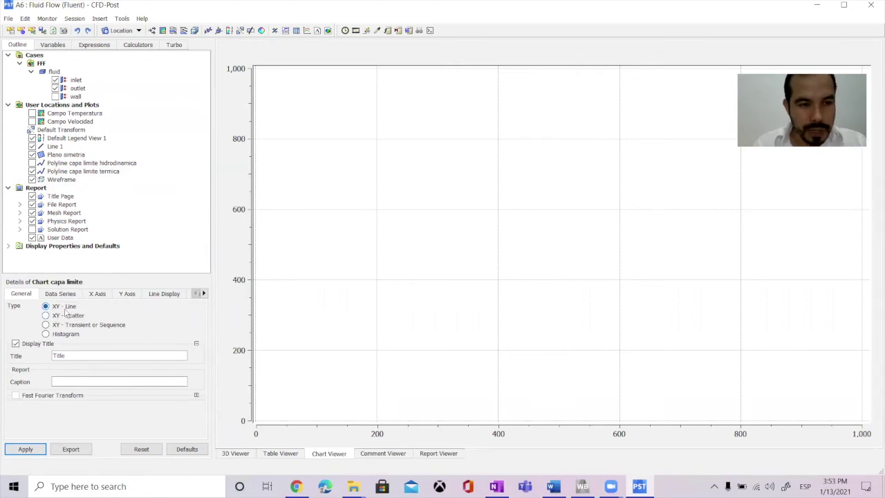
# Set the title of the boundary-layer chart to "Espesor capa limite"
pyautogui.doubleClick(72, 354)
pyautogui.write('Es')
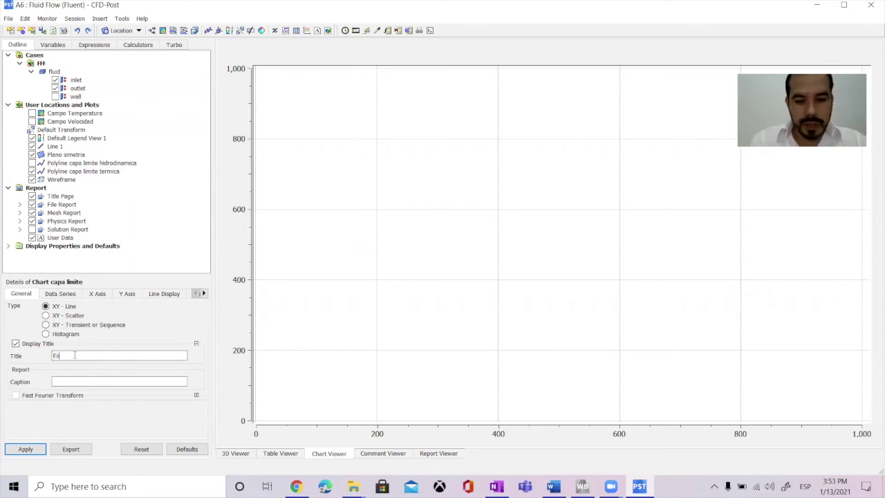
pyautogui.write('pesor capa limite')
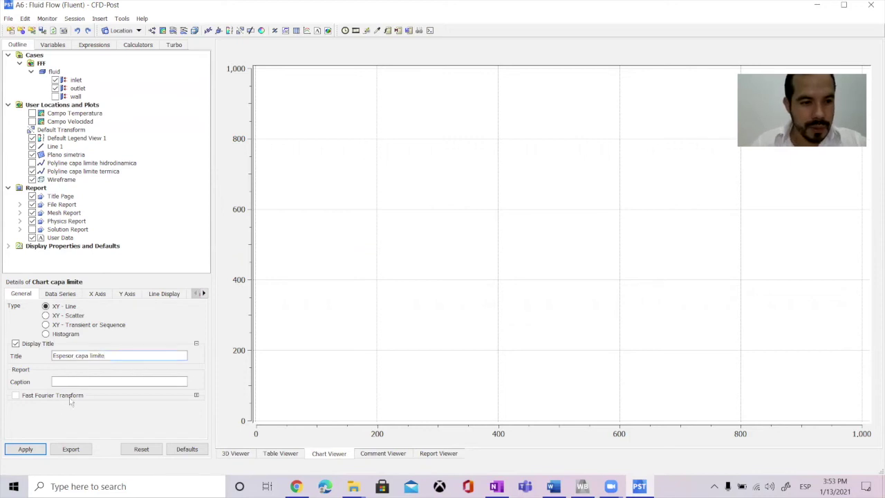
# Use Polyline capa limite hidrodinamica as the location for Series 1 of the chart
pyautogui.click(70, 296)
pyautogui.scroll(-1, 104, 394)
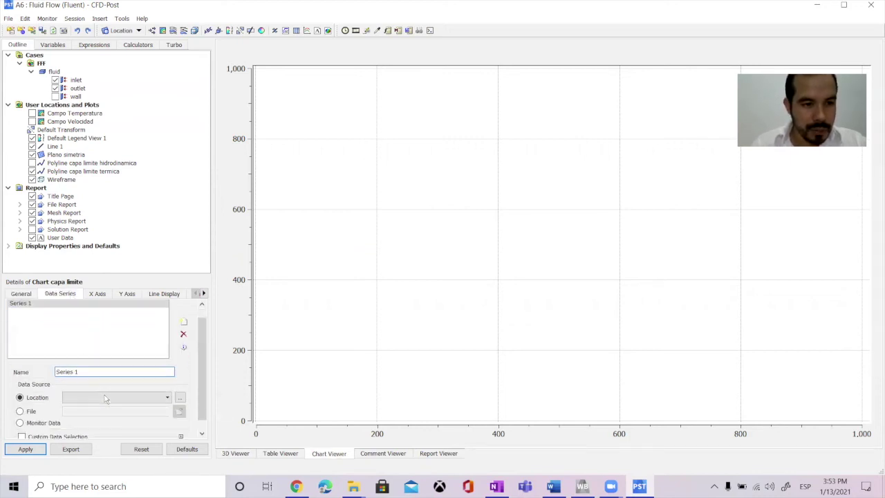
pyautogui.scroll(-1, 105, 397)
pyautogui.scroll(1, 101, 354)
pyautogui.click(168, 409)
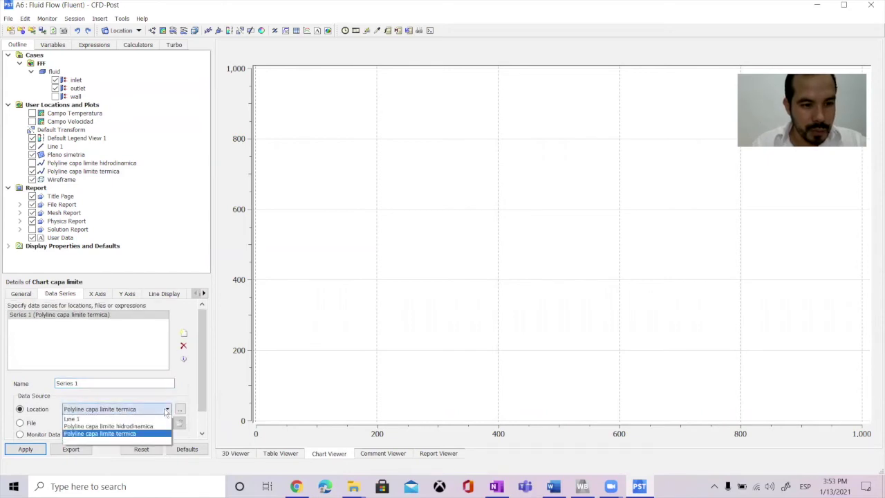
pyautogui.click(118, 426)
# Check the pipe's axis orientation in the 3D view and set the chart's X-axis variable to Z
pyautogui.click(95, 296)
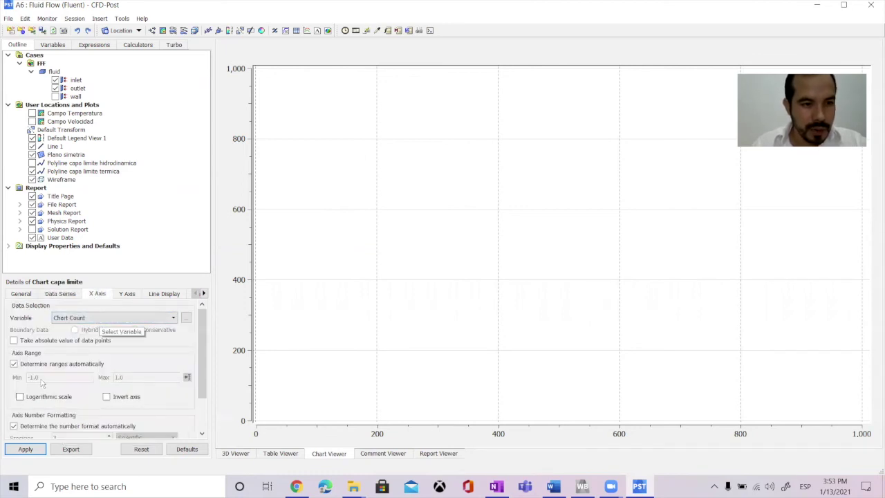
pyautogui.scroll(-1, 41, 384)
pyautogui.scroll(1, 41, 384)
pyautogui.click(92, 318)
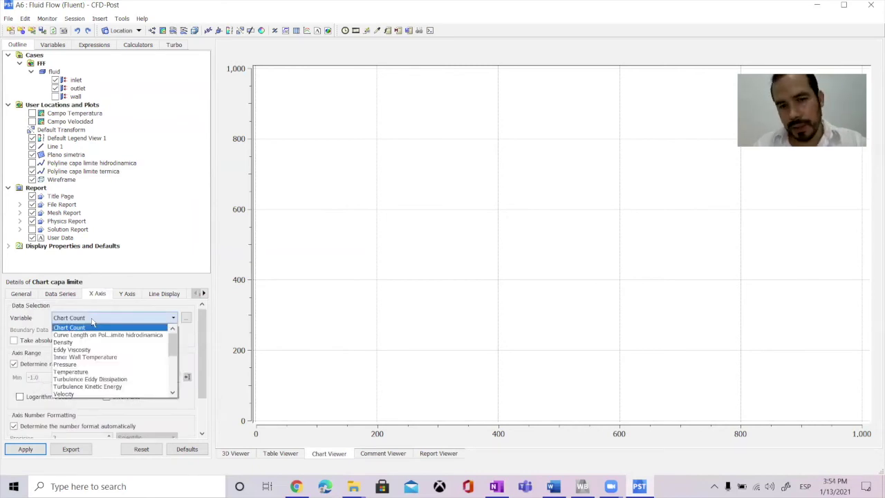
pyautogui.click(235, 454)
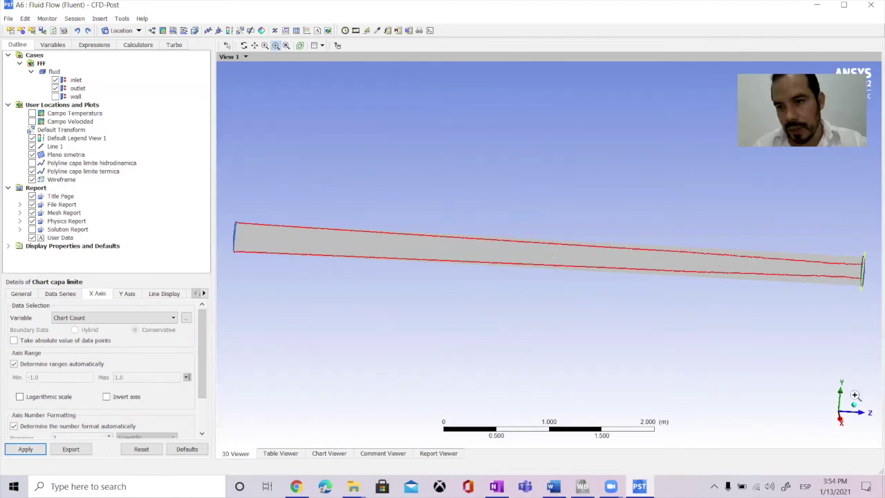
pyautogui.click(108, 318)
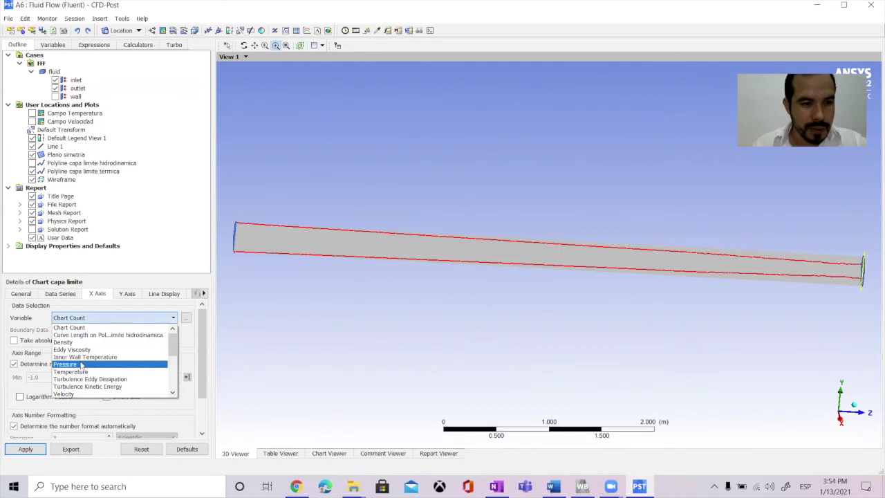
pyautogui.scroll(-2, 84, 361)
pyautogui.click(86, 394)
pyautogui.scroll(-2, 86, 394)
pyautogui.scroll(2, 101, 339)
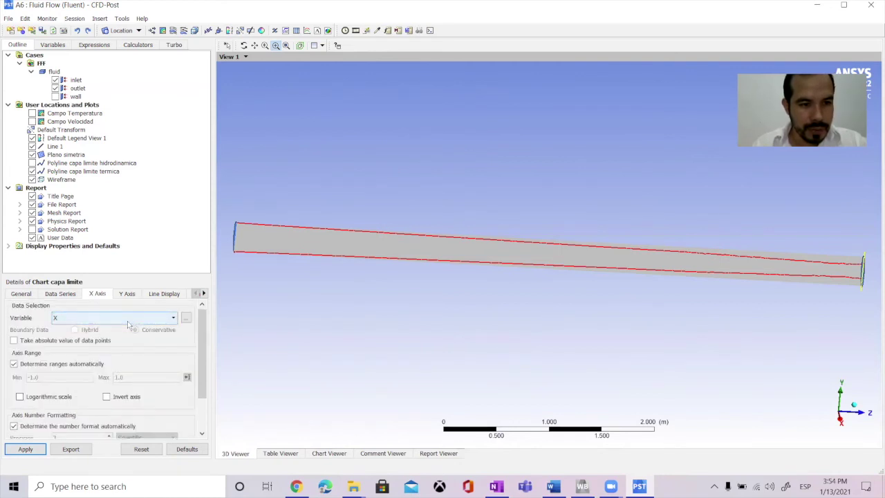
pyautogui.click(128, 321)
pyautogui.scroll(-2, 66, 384)
pyautogui.click(60, 394)
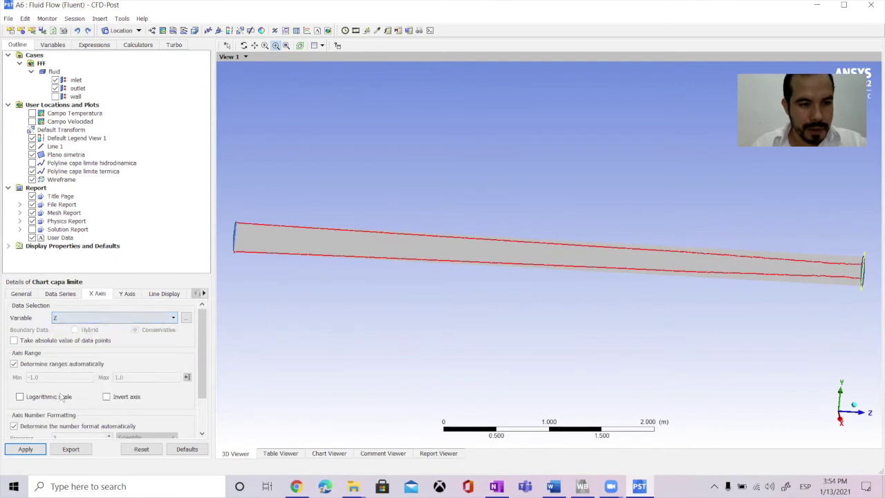
# Set the chart's Y-axis variable to Y, apply the settings, and display the resulting chart
pyautogui.click(131, 294)
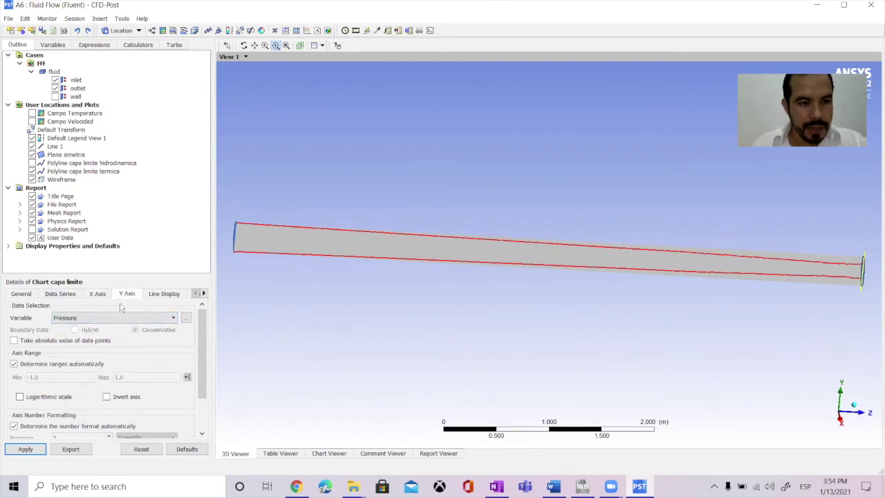
pyautogui.click(119, 318)
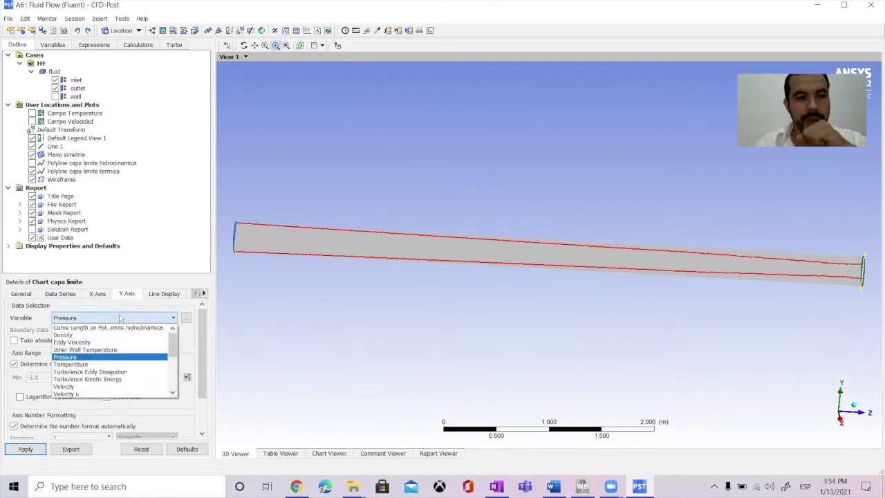
pyautogui.scroll(-2, 103, 374)
pyautogui.click(62, 392)
pyautogui.click(26, 449)
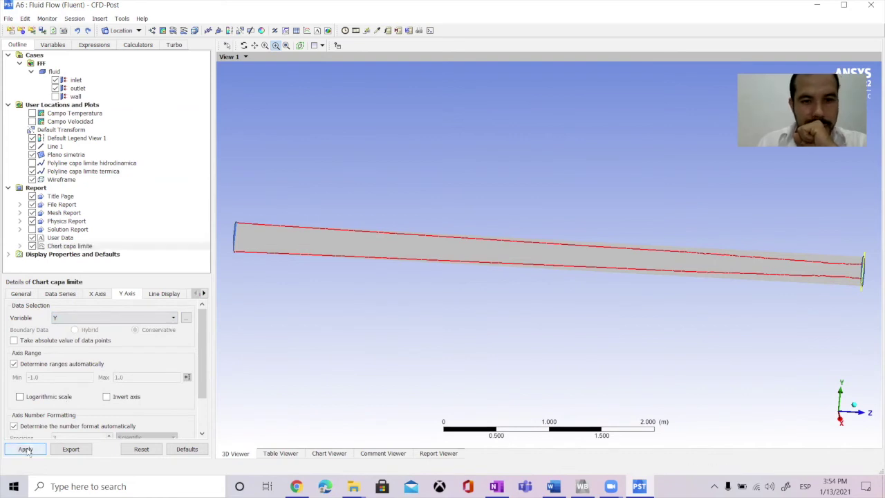
pyautogui.click(331, 454)
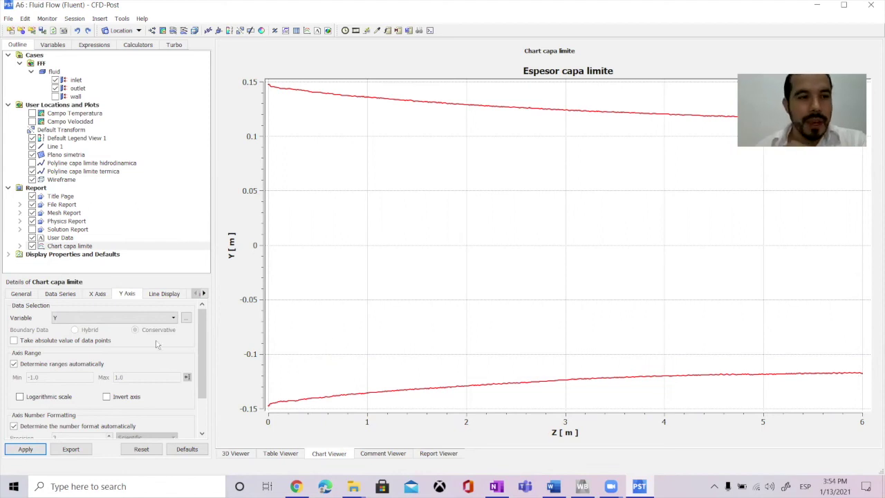
# Add a second series to the boundary-layer chart using Polyline capa limite termica as its location, and apply it to the plot
pyautogui.click(60, 293)
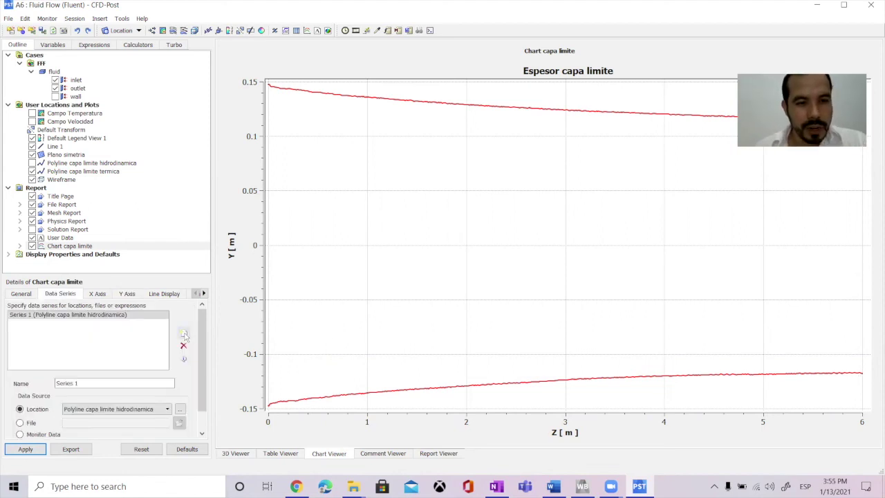
pyautogui.click(184, 334)
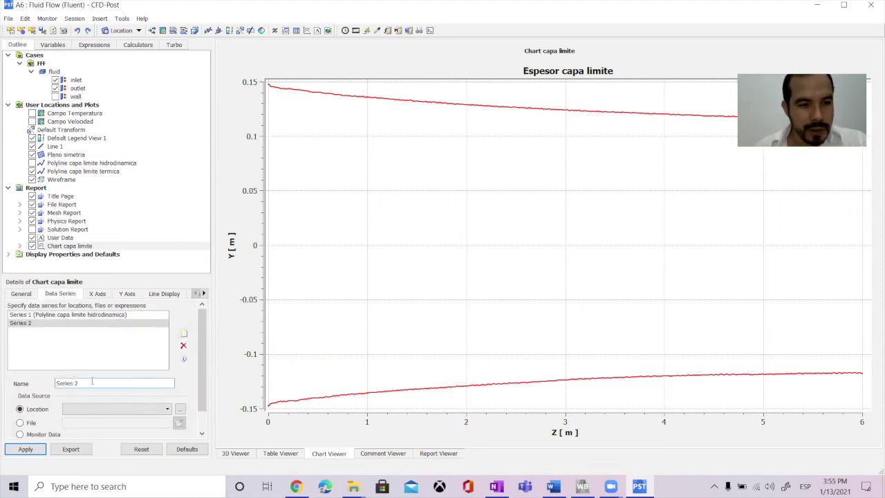
pyautogui.click(107, 408)
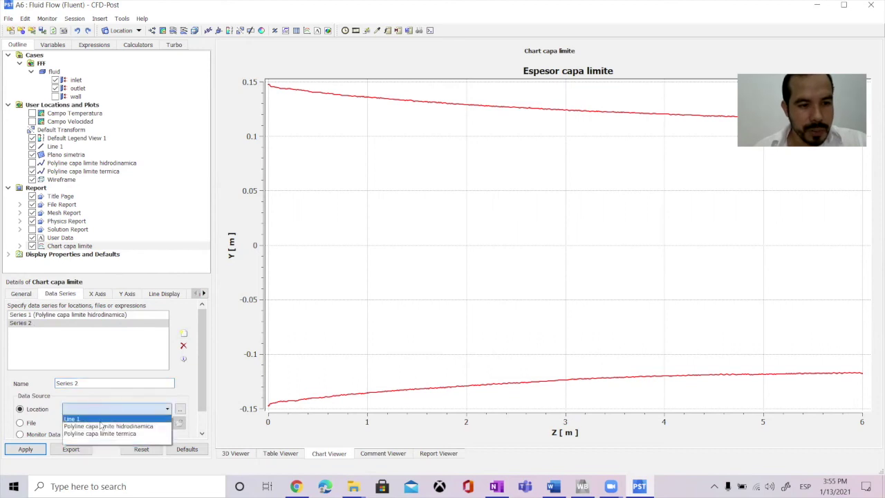
pyautogui.click(115, 434)
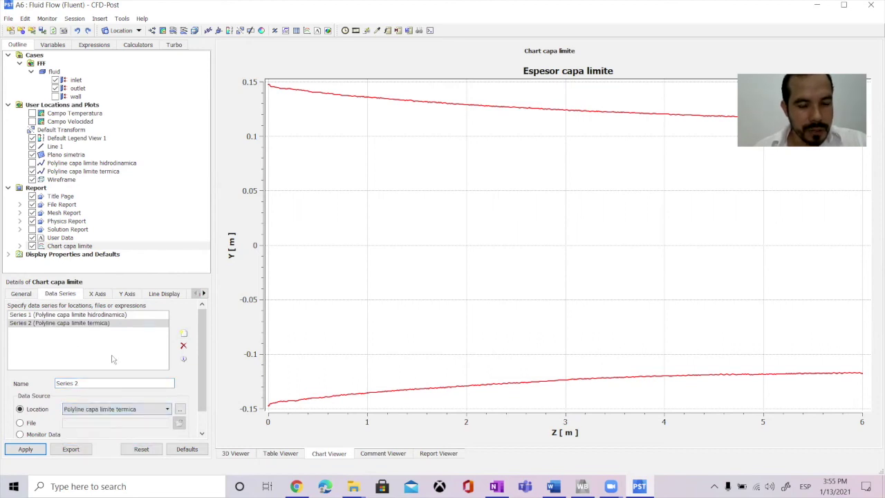
pyautogui.click(97, 296)
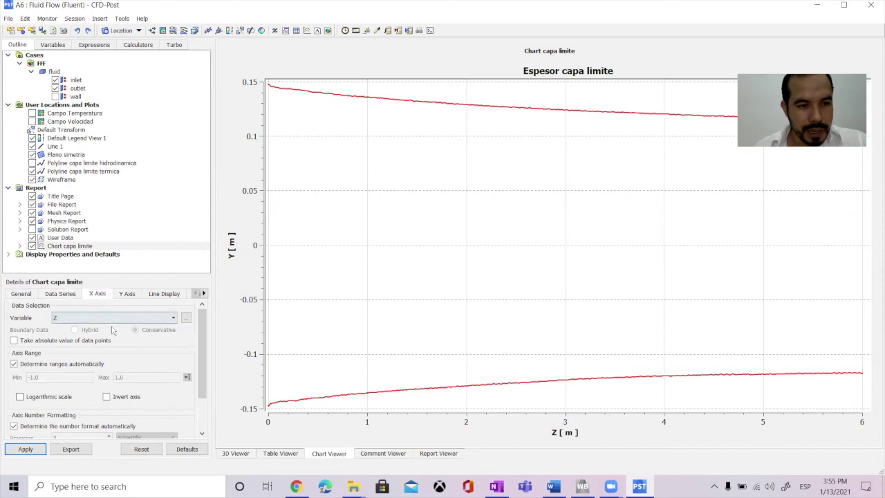
pyautogui.click(127, 294)
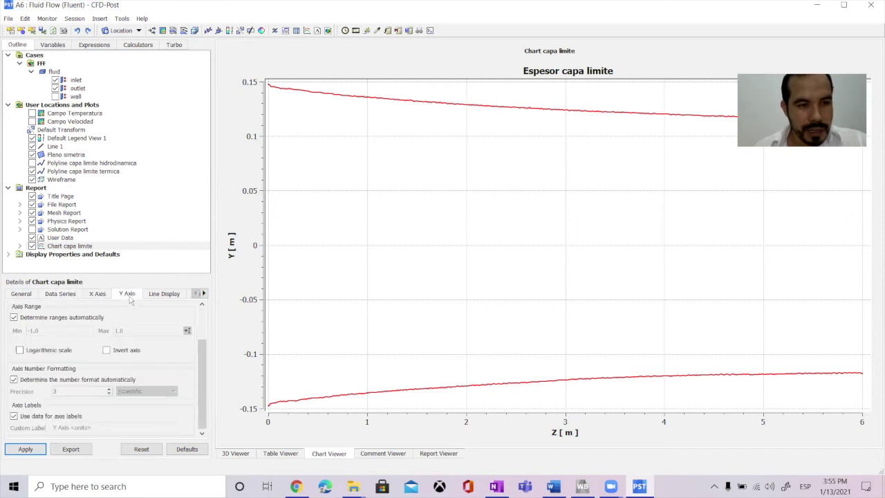
pyautogui.scroll(3, 97, 368)
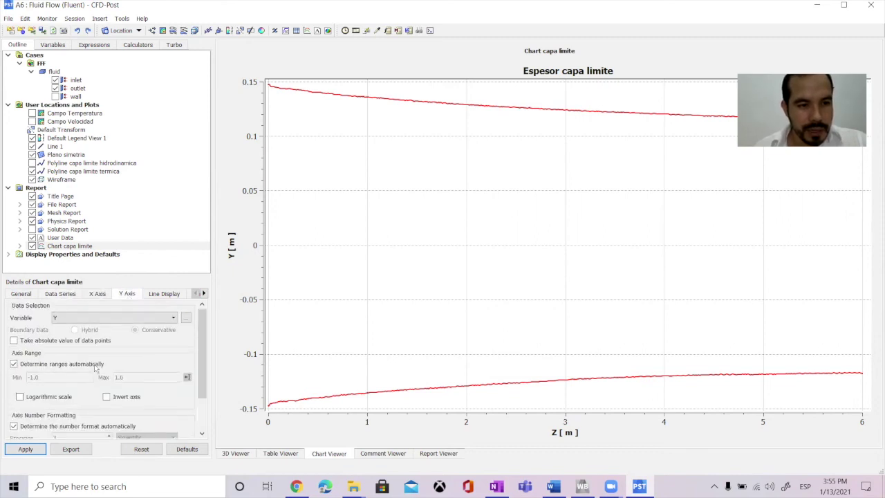
pyautogui.click(26, 449)
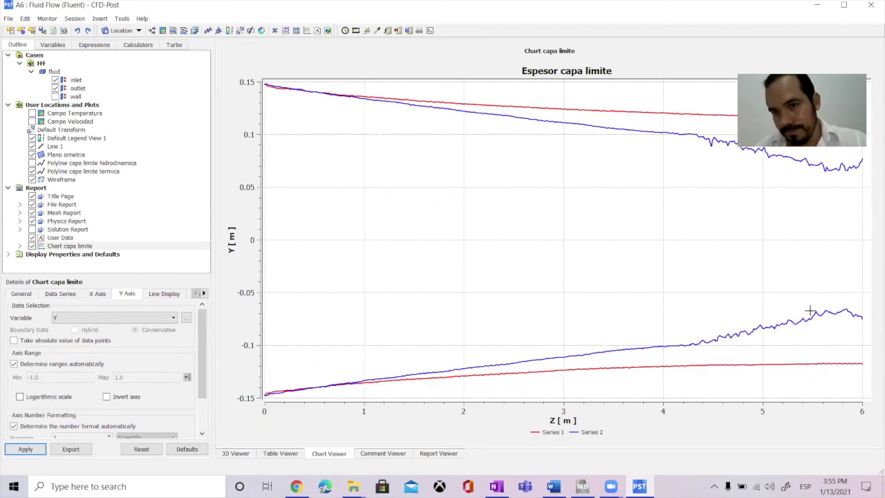
# Return to the 3D view and show Polyline capa limite hidrodinamica together with the Campo Velocidad contour
pyautogui.scroll(-3, 157, 397)
pyautogui.click(60, 294)
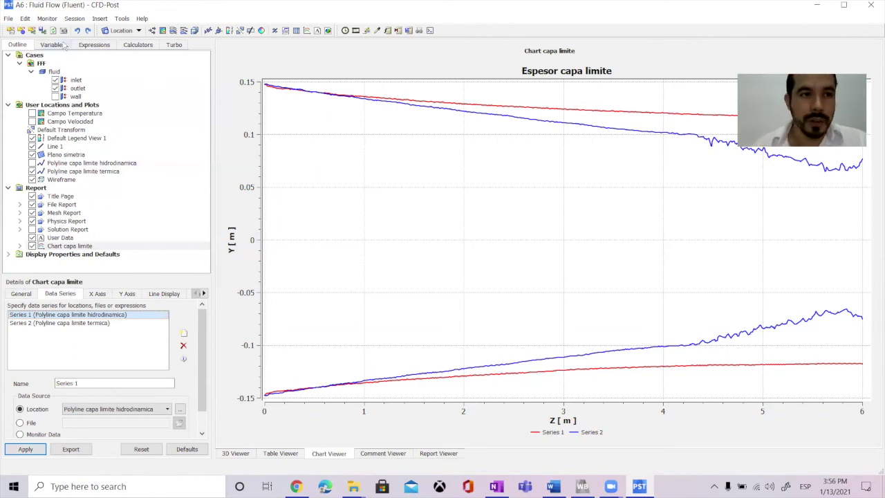
pyautogui.click(237, 454)
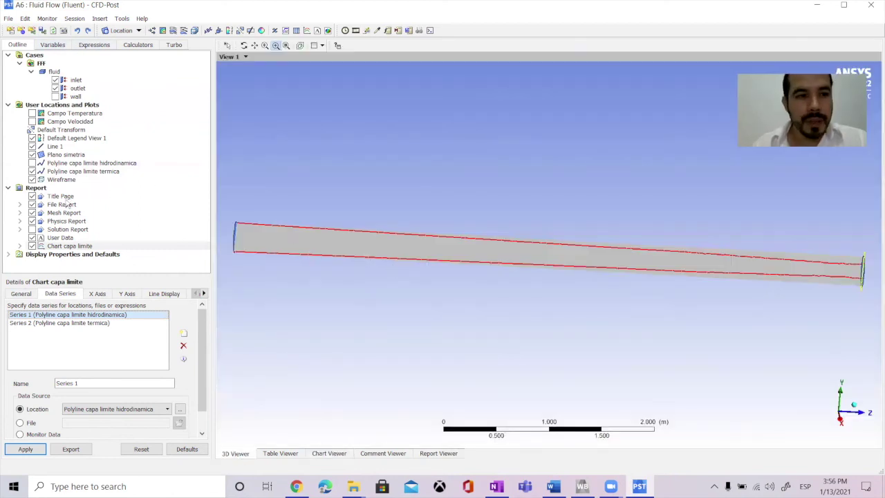
pyautogui.click(32, 162)
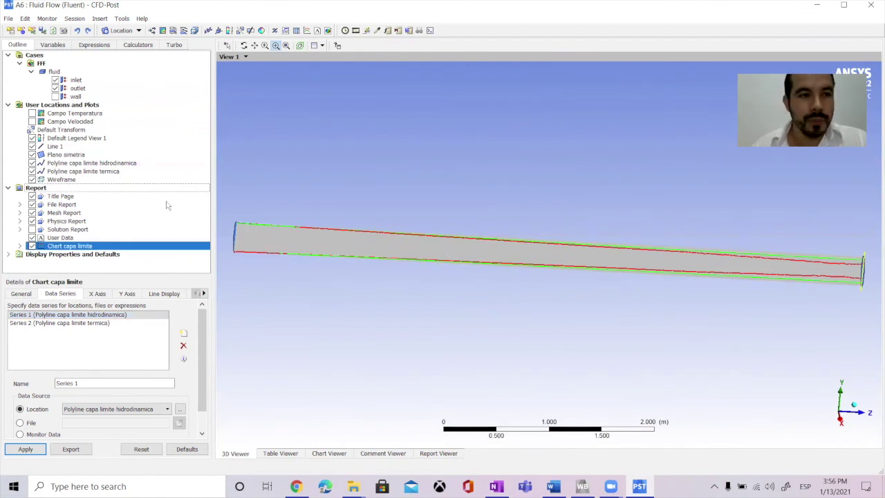
pyautogui.click(32, 122)
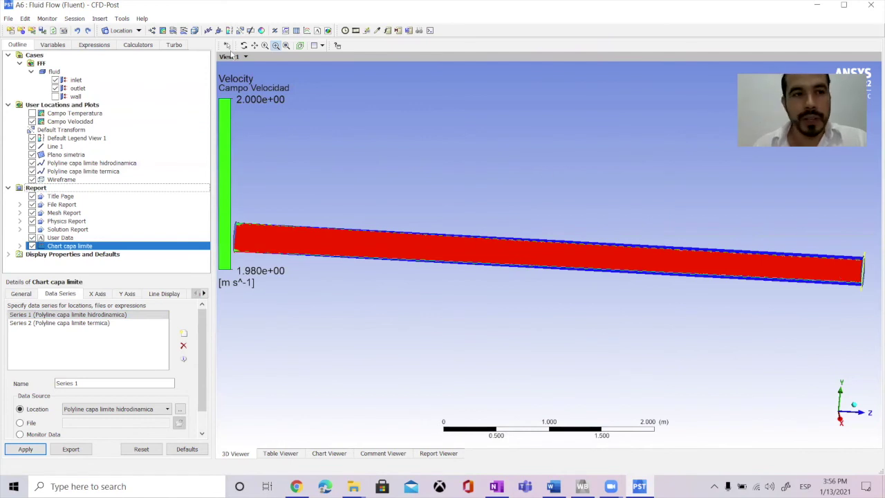
# Calculate the area average (areaAve) of Temperature on the outlet with the Function Calculator
pyautogui.click(126, 50)
pyautogui.click(62, 72)
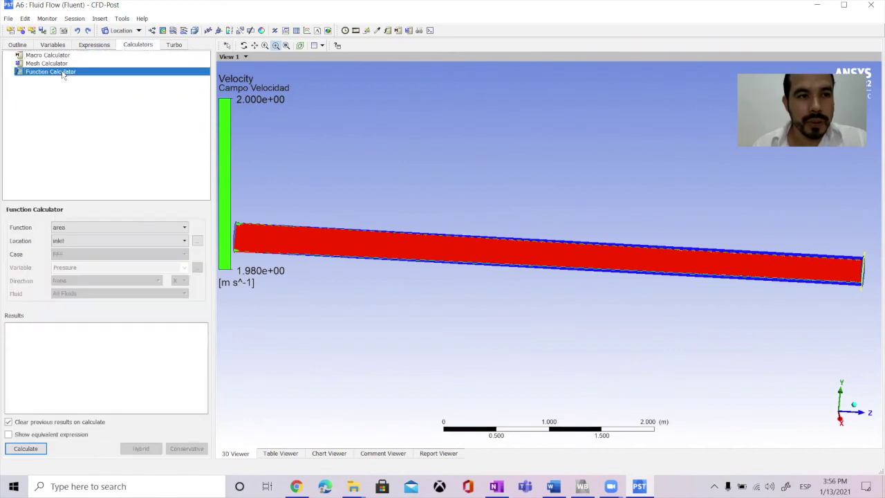
pyautogui.click(131, 230)
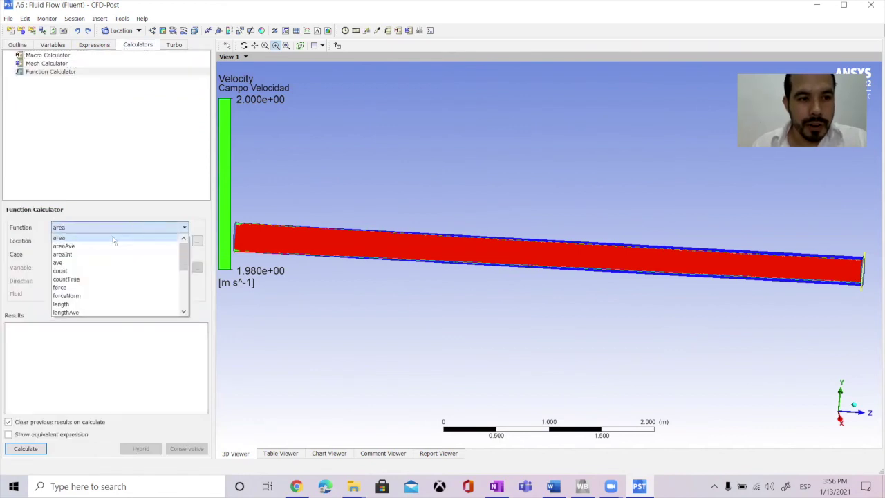
pyautogui.click(96, 246)
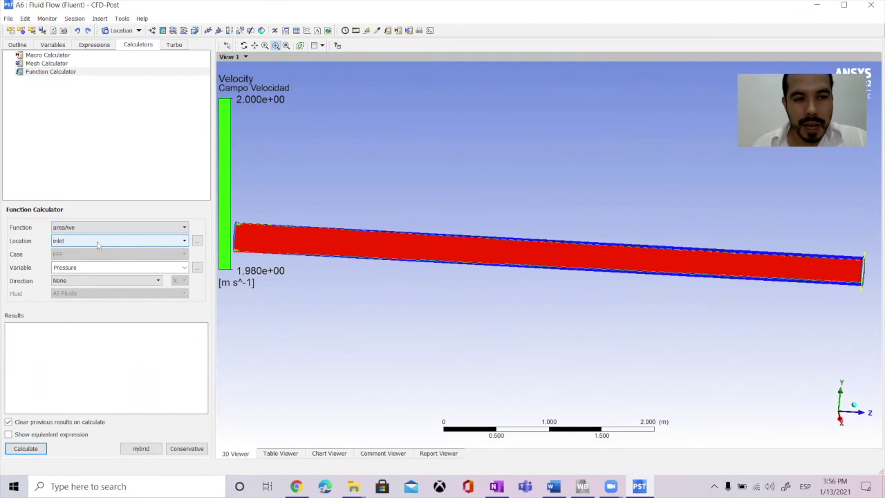
pyautogui.click(96, 241)
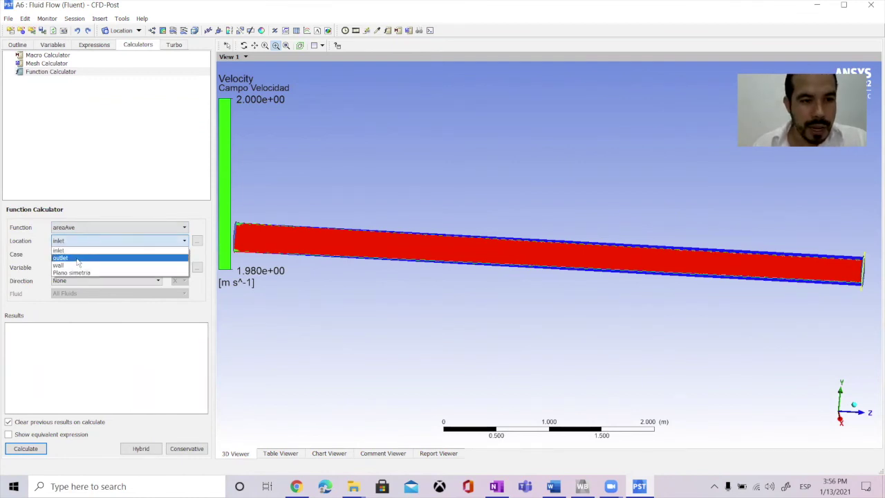
pyautogui.click(77, 258)
pyautogui.click(184, 268)
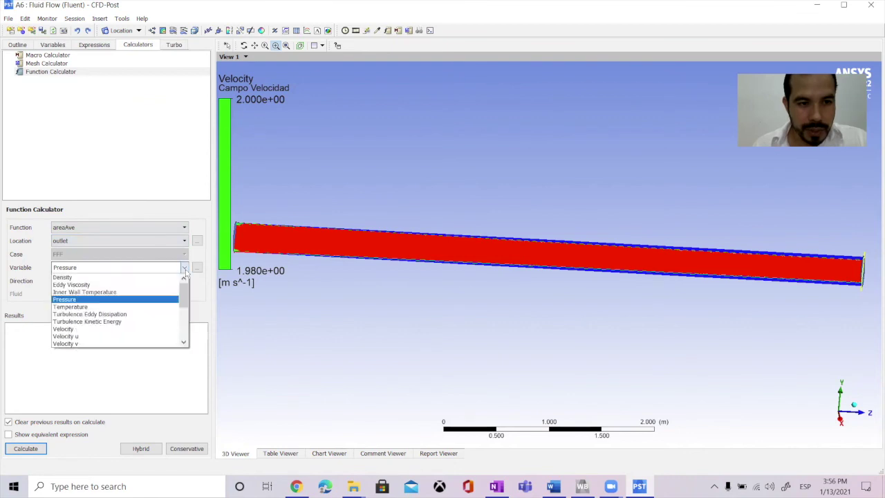
pyautogui.click(82, 307)
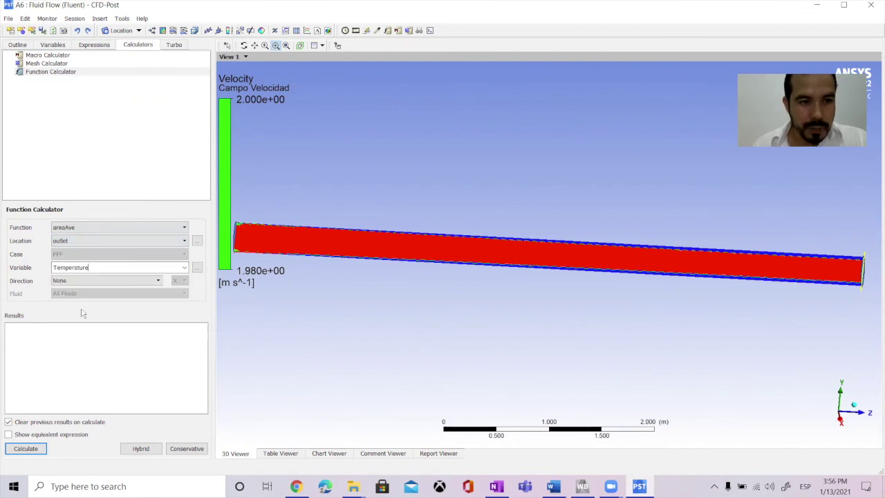
pyautogui.click(26, 449)
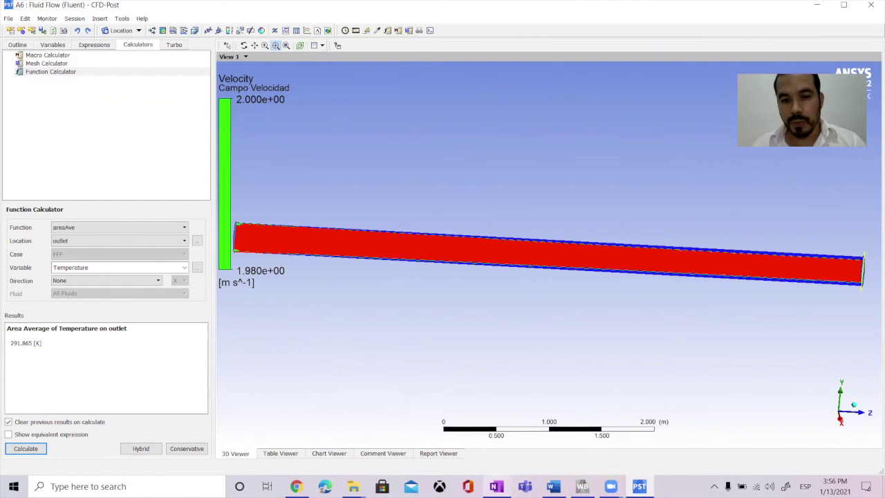
# Switch to the OneNote notes and add the text "T_2 = 292.67 [K]" beside the boxed T2 result
pyautogui.click(496, 486)
pyautogui.scroll(5, 611, 290)
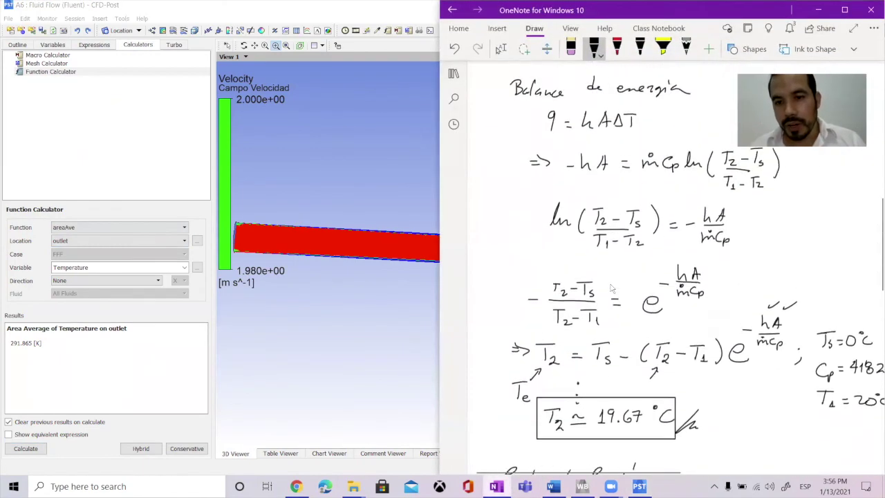
pyautogui.scroll(-6, 612, 290)
pyautogui.scroll(4, 612, 290)
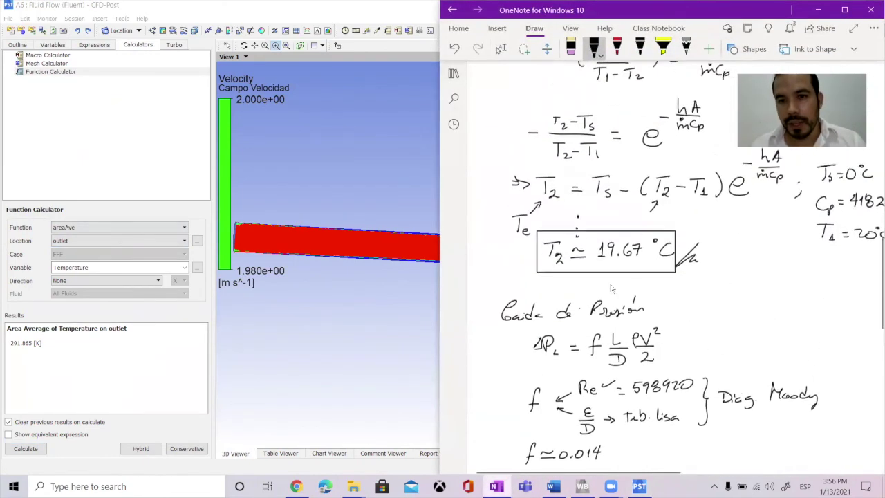
pyautogui.scroll(-1, 650, 307)
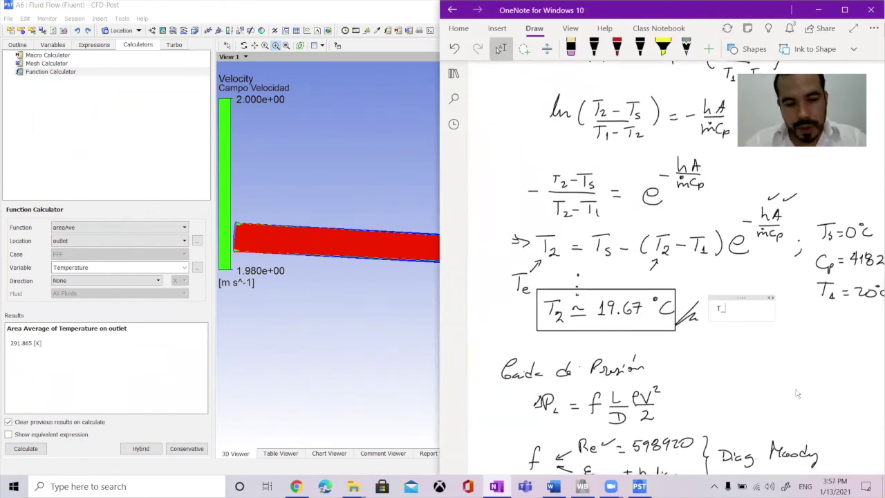
pyautogui.write('2')
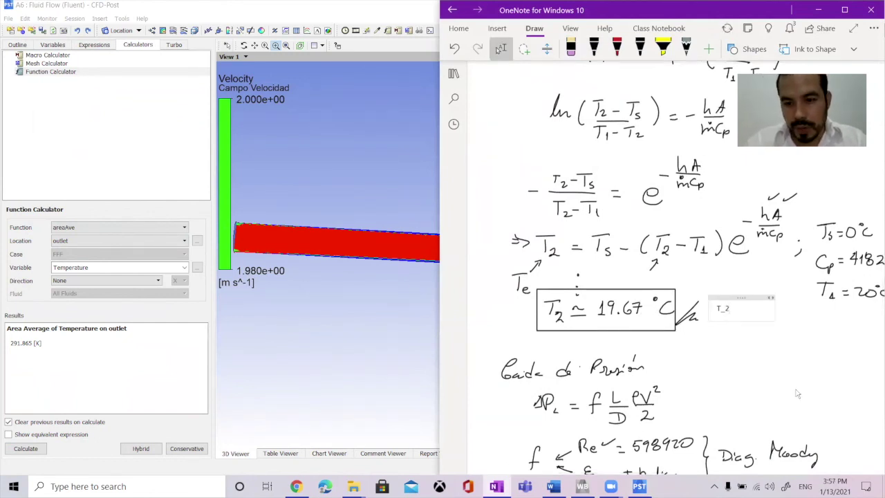
pyautogui.write(' +')
pyautogui.press('BackSpace')
pyautogui.write('=')
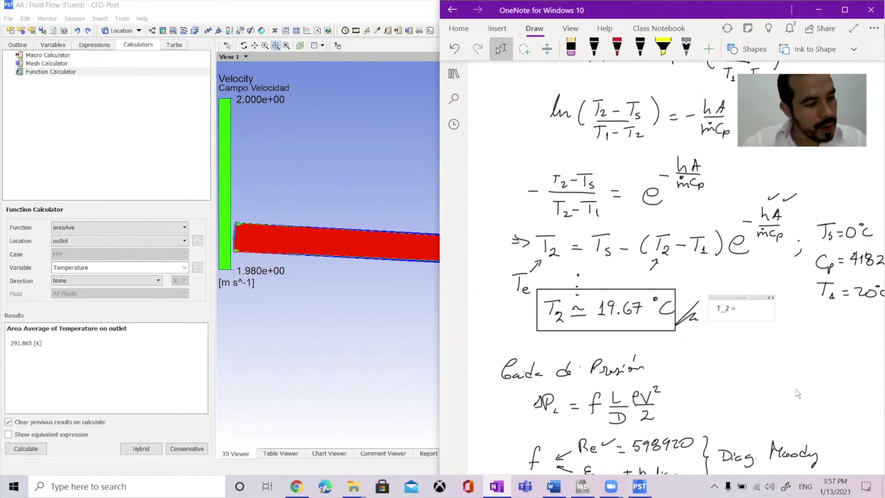
pyautogui.write(' 292.67')
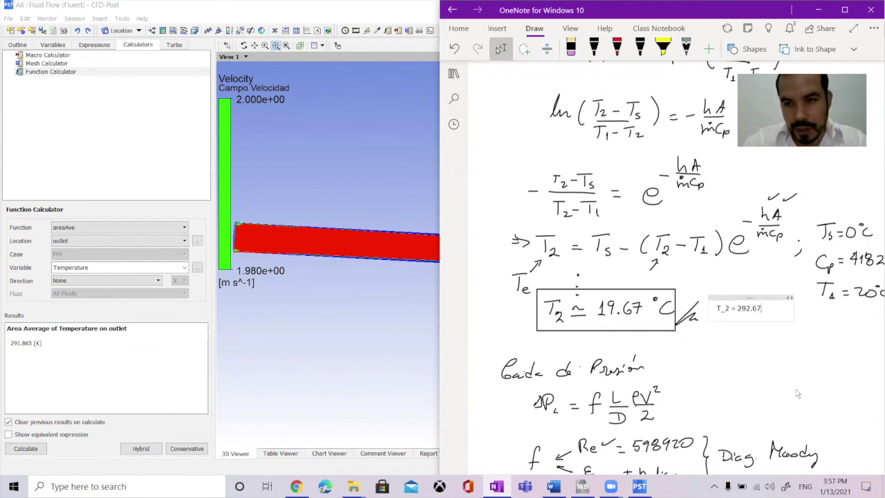
pyautogui.write(' K')
pyautogui.press('Left')
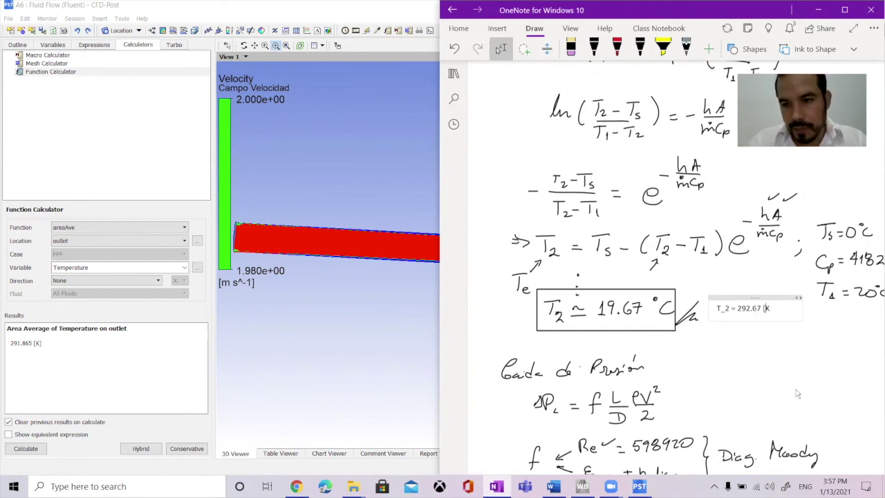
# Make the whole temperature note beside the boxed T2 result bold
pyautogui.hotkey('shift', 'Left')
pyautogui.hotkey('shift', 'Left')
pyautogui.hotkey('shift', 'Left')
pyautogui.hotkey('shift', 'Left')
pyautogui.hotkey('shift', 'Left')
pyautogui.hotkey('shift', 'Left')
pyautogui.hotkey('shift', 'Left')
pyautogui.hotkey('shift', 'Left')
pyautogui.hotkey('shift', 'Left')
pyautogui.hotkey('shift', 'Left')
pyautogui.hotkey('shift', 'Left')
pyautogui.hotkey('shift', 'Left')
pyautogui.hotkey('shift', 'Left')
pyautogui.hotkey('shift', 'Left')
pyautogui.hotkey('shift', 'Left')
pyautogui.hotkey('shift', 'Left')
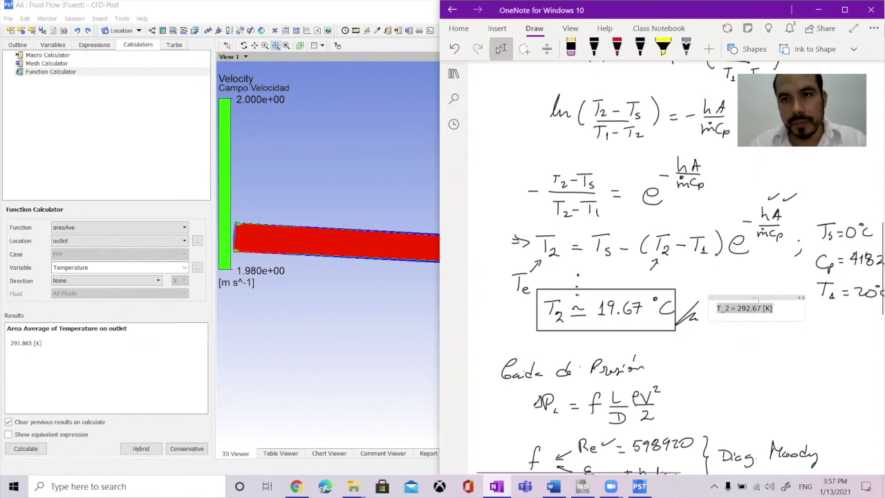
pyautogui.click(460, 30)
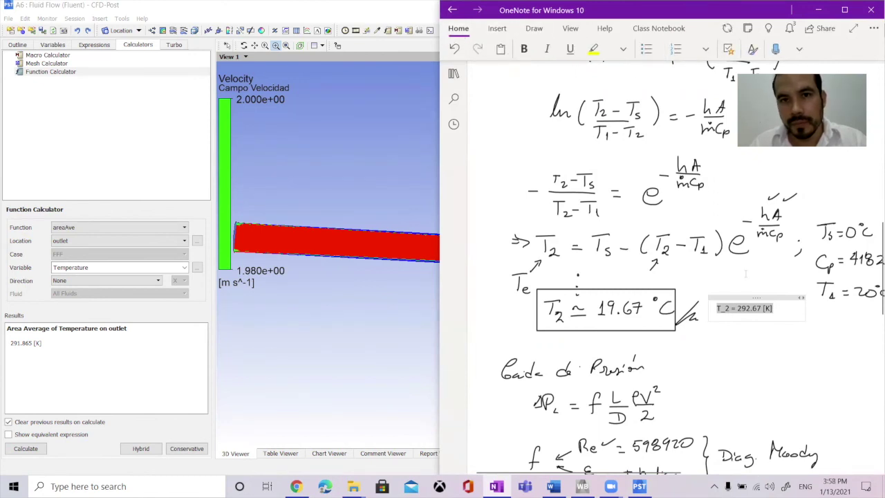
pyautogui.hotkey('ctrl', 'b')
pyautogui.click(769, 337)
# Remove the "_2" from the temperature note so it reads "T = 292.67 [K]"
pyautogui.click(750, 308)
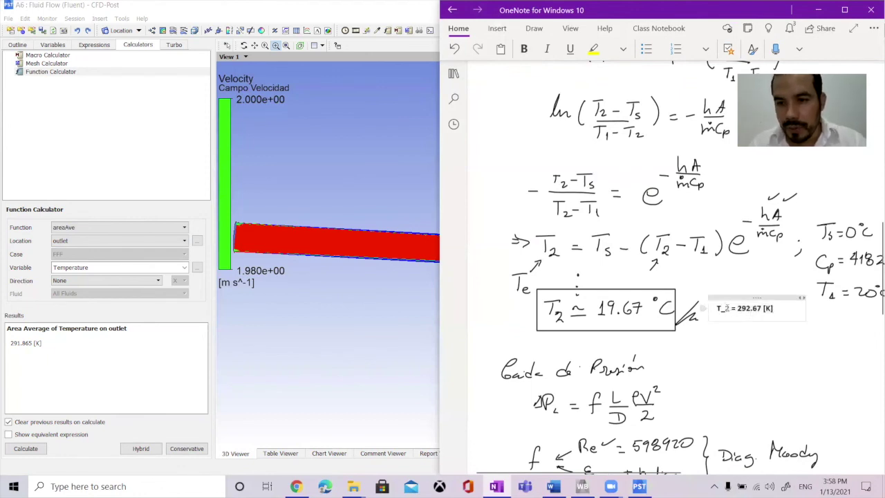
pyautogui.press('BackSpace')
pyautogui.press('BackSpace')
pyautogui.press('Right')
pyautogui.press('Right')
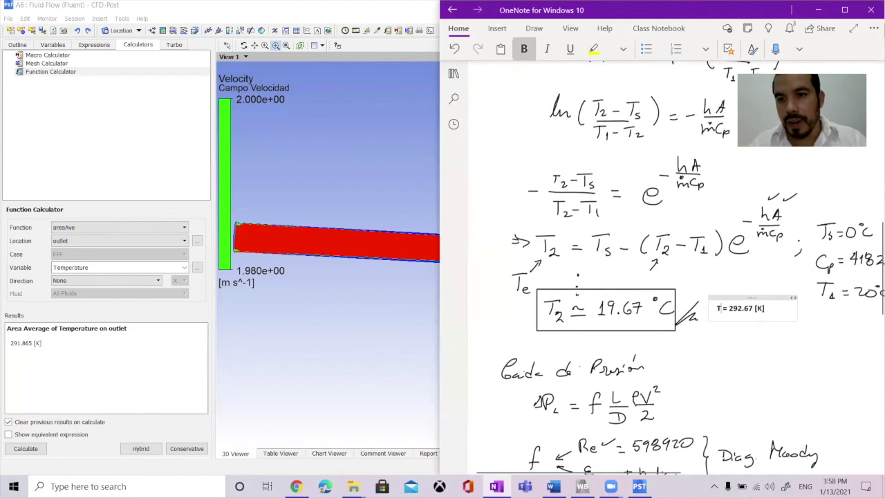
pyautogui.click(758, 349)
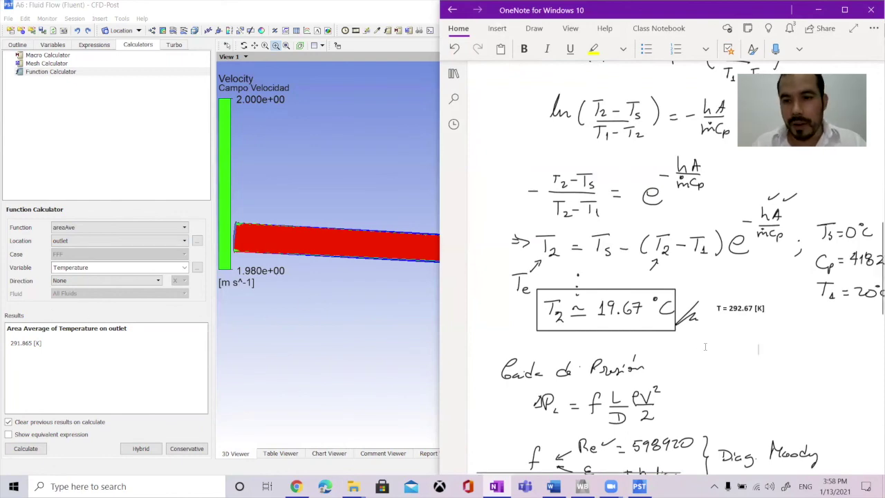
# Review the handwritten pressure drop, then switch back to CFD-Post and calculate the area average of Pressure on the outlet
pyautogui.scroll(-5, 705, 346)
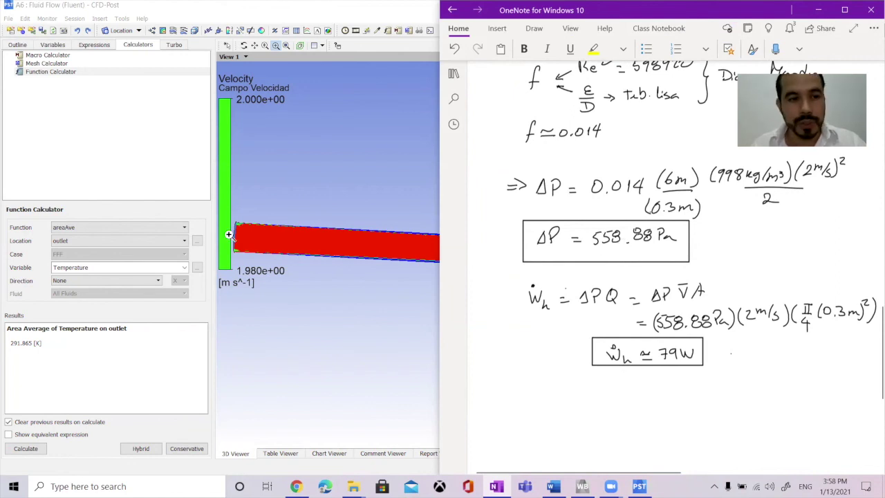
pyautogui.click(184, 268)
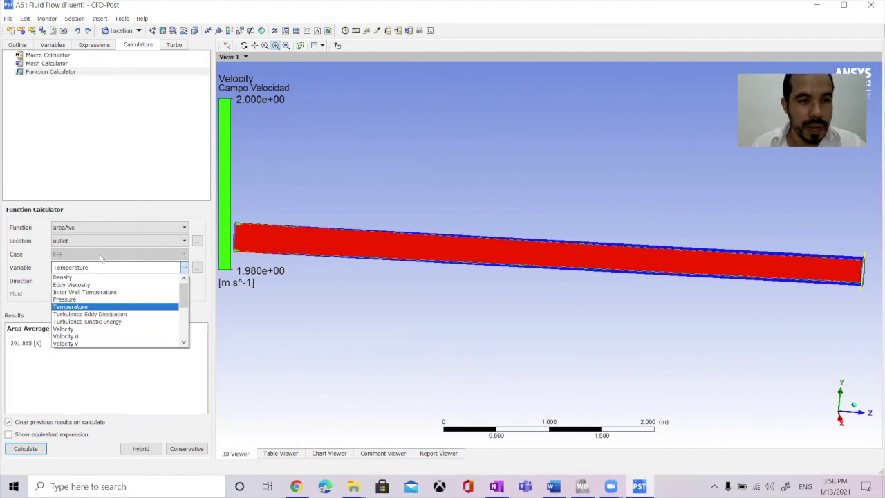
pyautogui.click(87, 301)
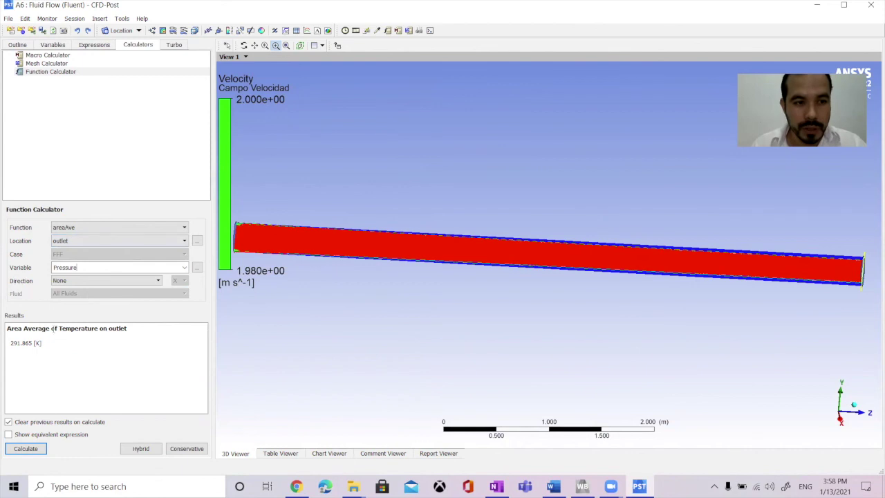
pyautogui.click(26, 449)
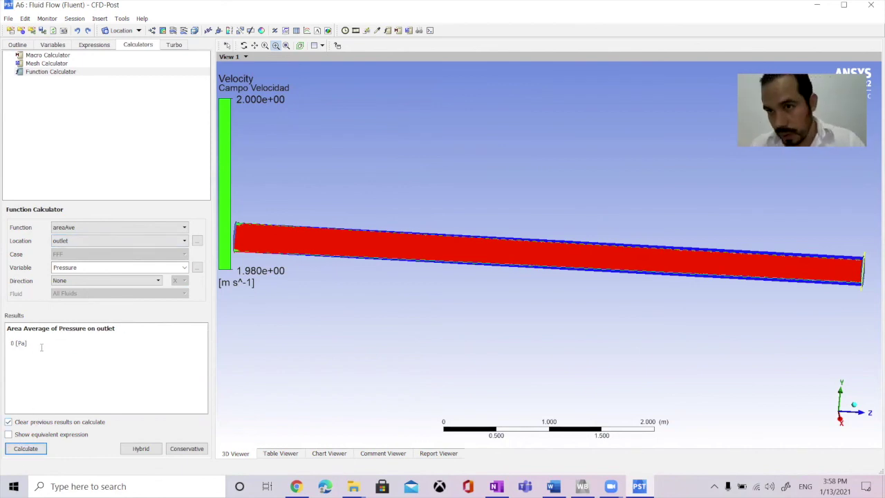
# Calculate the area average of Pressure on the inlet and compare it with the handwritten pressure drop in the OneNote notes
pyautogui.click(166, 242)
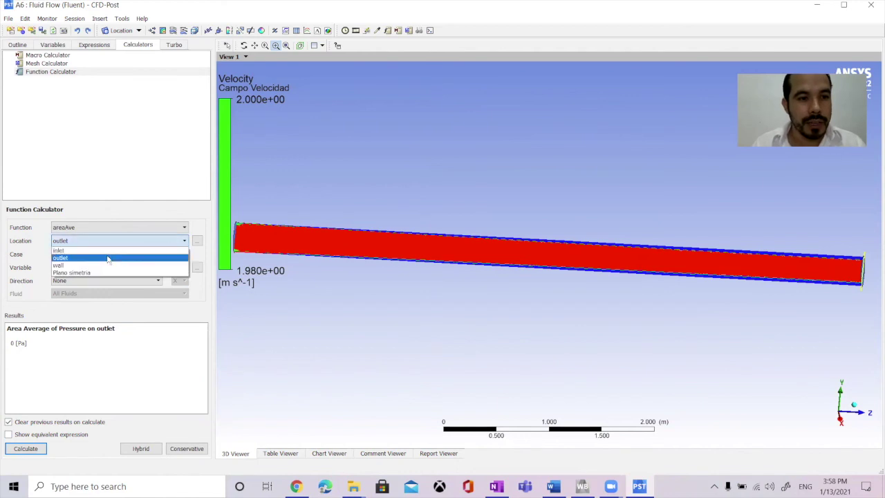
pyautogui.click(82, 251)
pyautogui.click(26, 450)
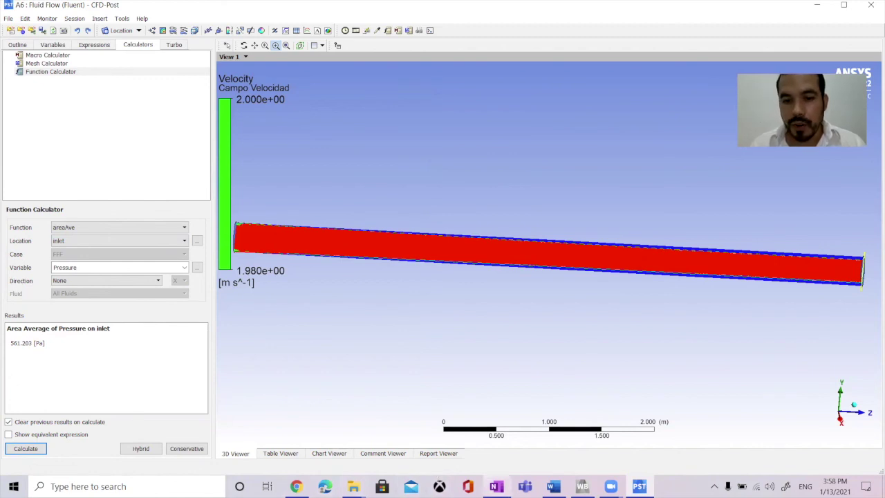
pyautogui.click(495, 486)
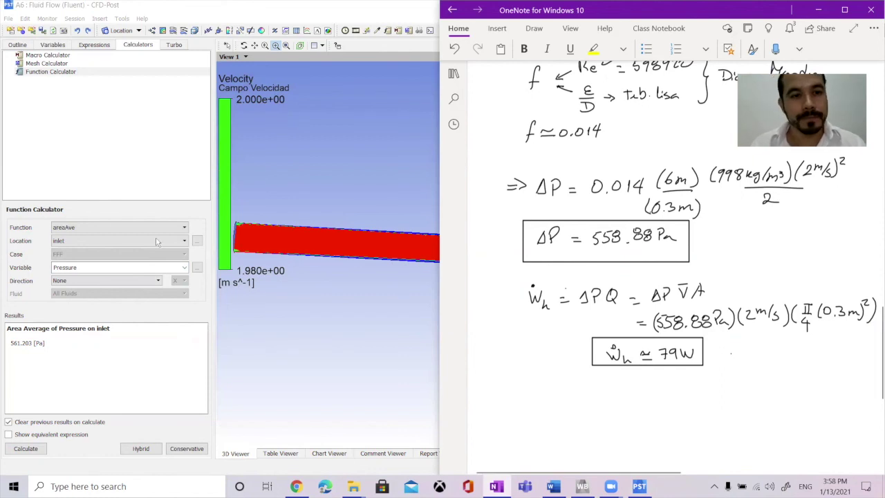
pyautogui.click(192, 186)
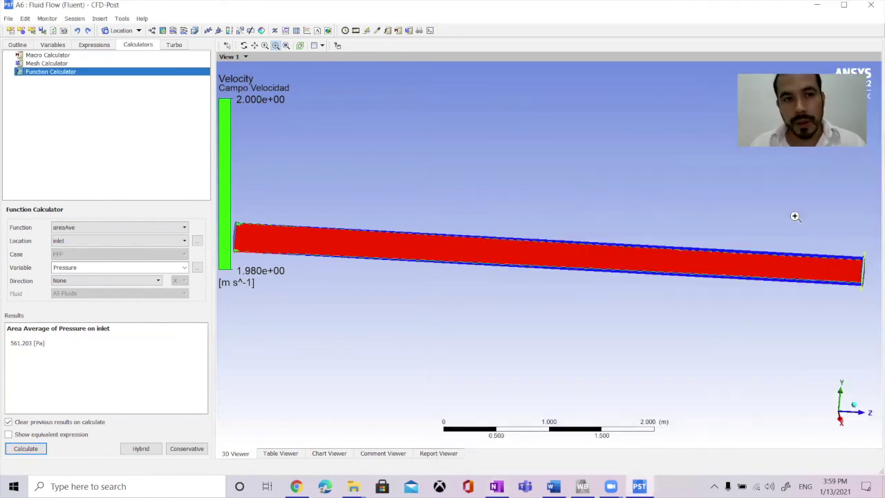
# Insert a new contour under User Locations and Plots named "Contorno de Temperatura Salida"
pyautogui.click(93, 46)
pyautogui.click(55, 46)
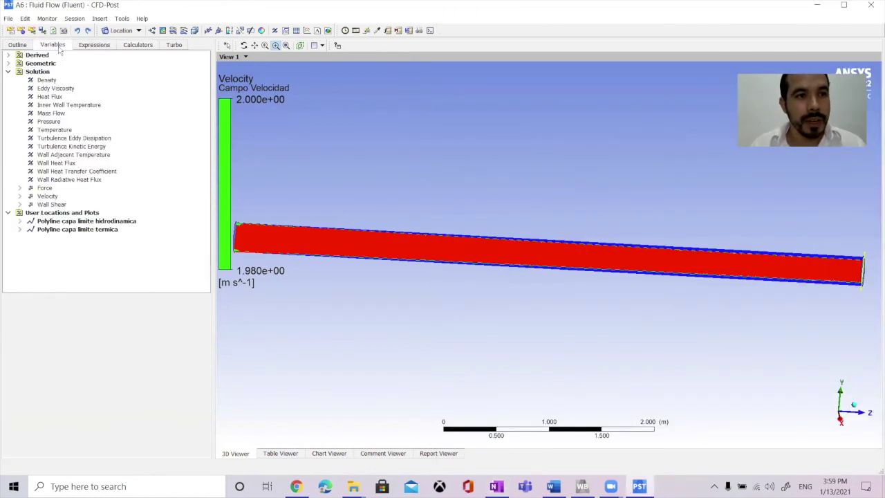
pyautogui.click(20, 46)
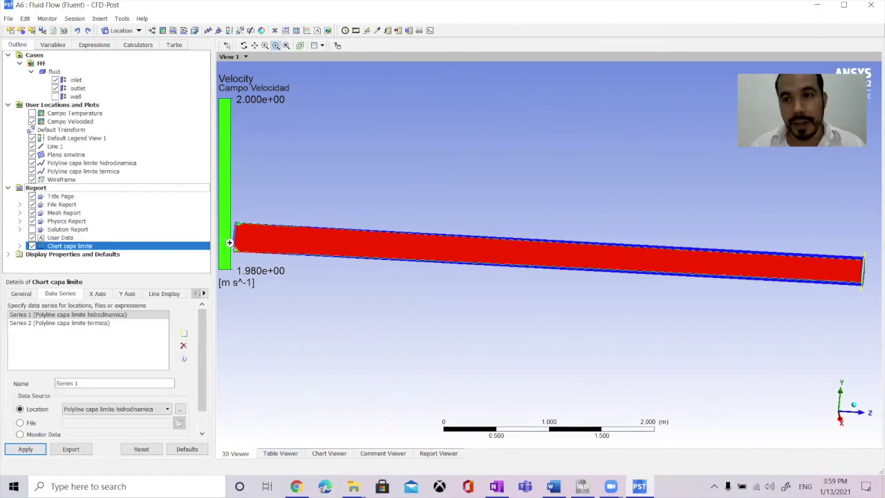
pyautogui.rightClick(64, 107)
pyautogui.moveTo(87, 112)
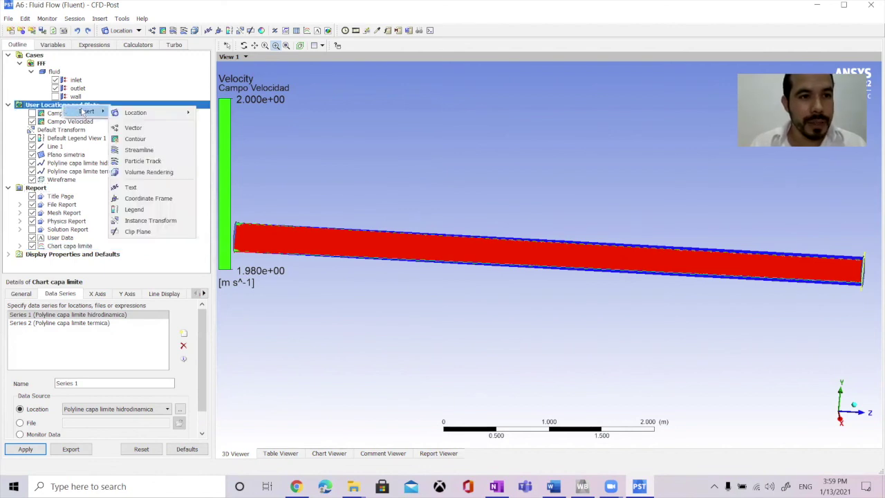
pyautogui.click(151, 141)
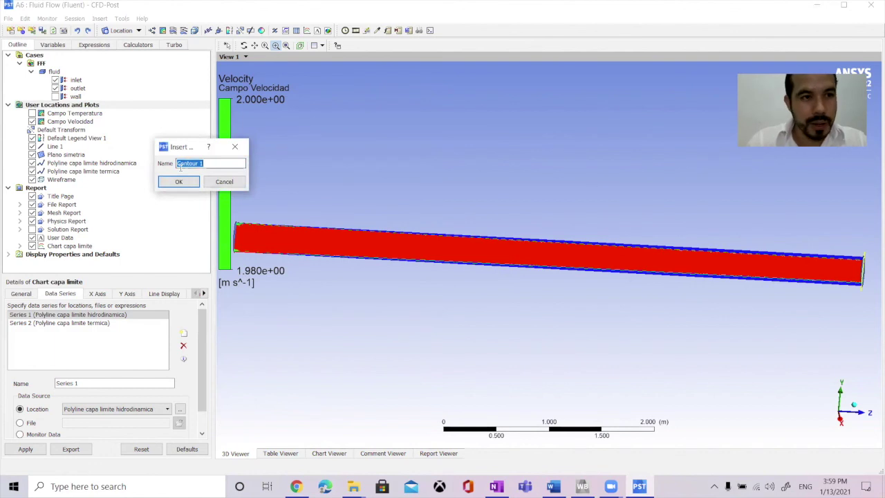
pyautogui.write('Camtorno de ')
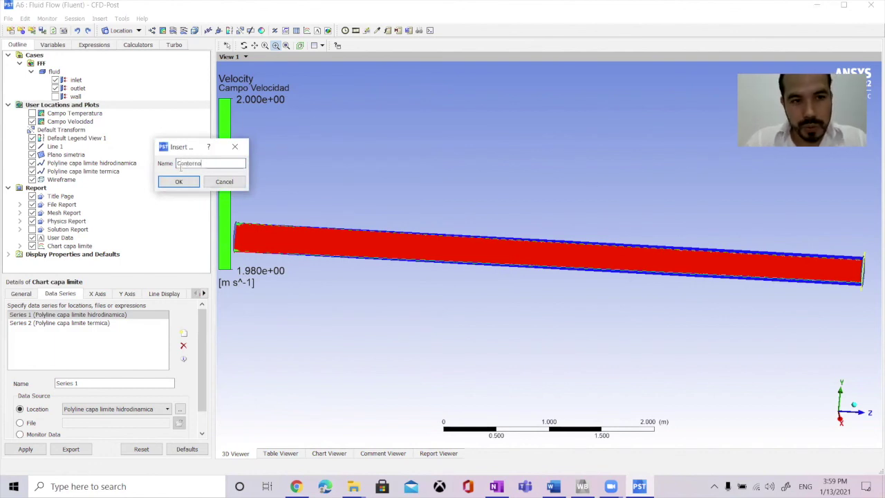
pyautogui.write('Te')
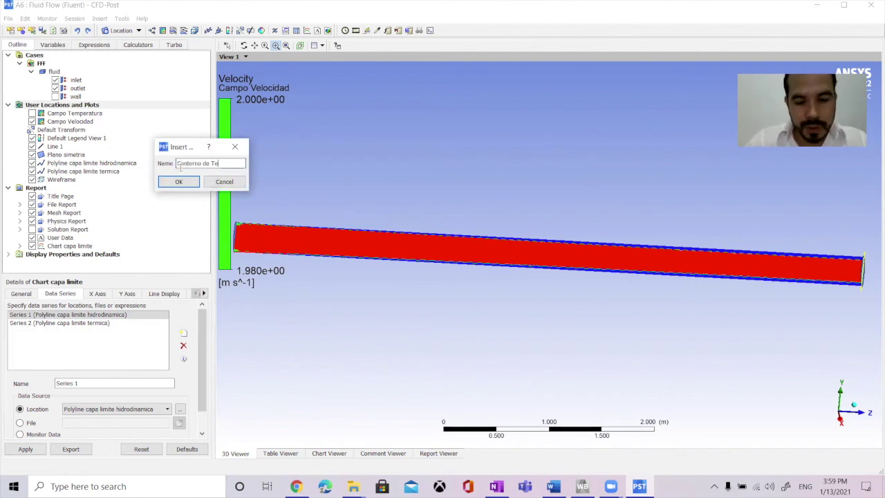
pyautogui.write('mperatur')
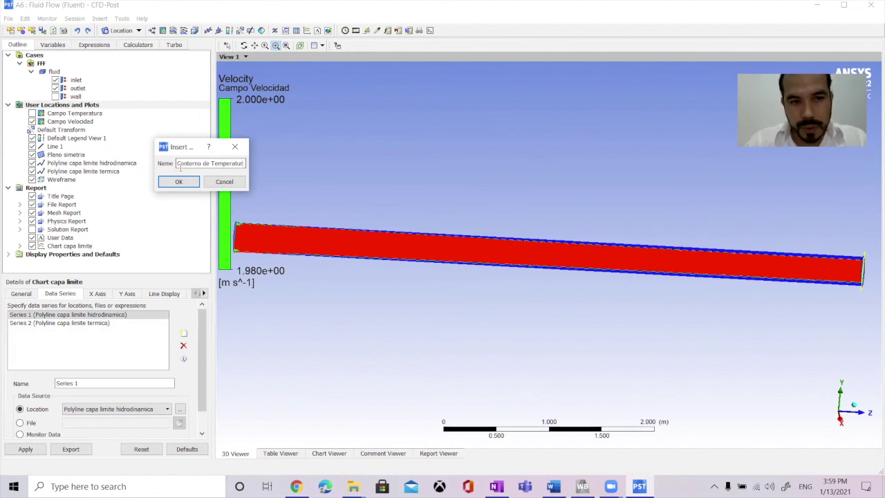
pyautogui.write('a Salida')
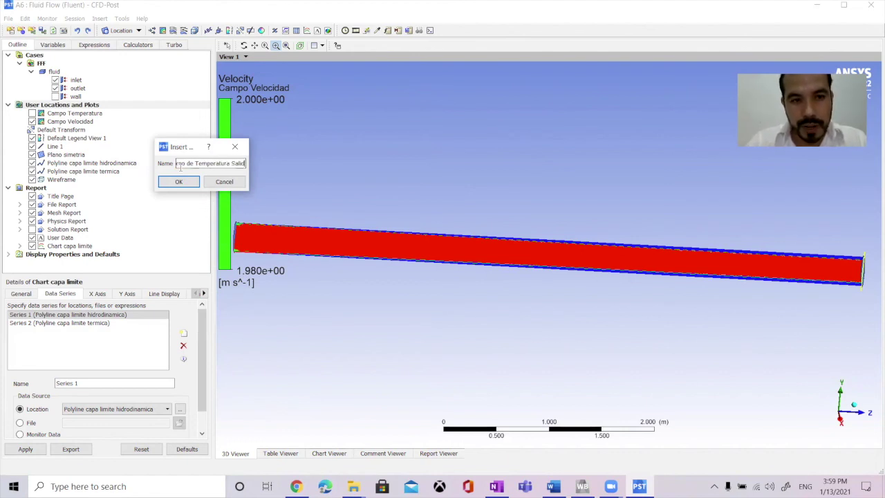
pyautogui.click(179, 181)
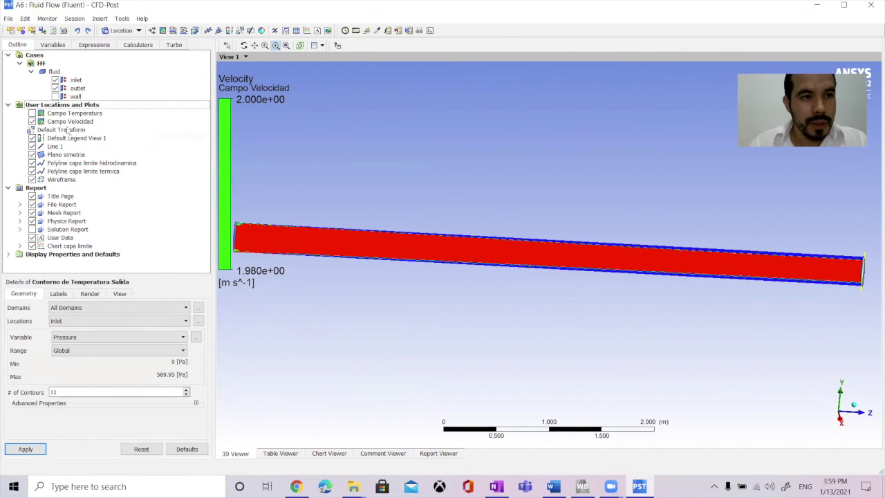
# Define the new contour on the fluid domain at the outlet with Temperature as its variable, and apply it
pyautogui.click(113, 307)
pyautogui.click(81, 318)
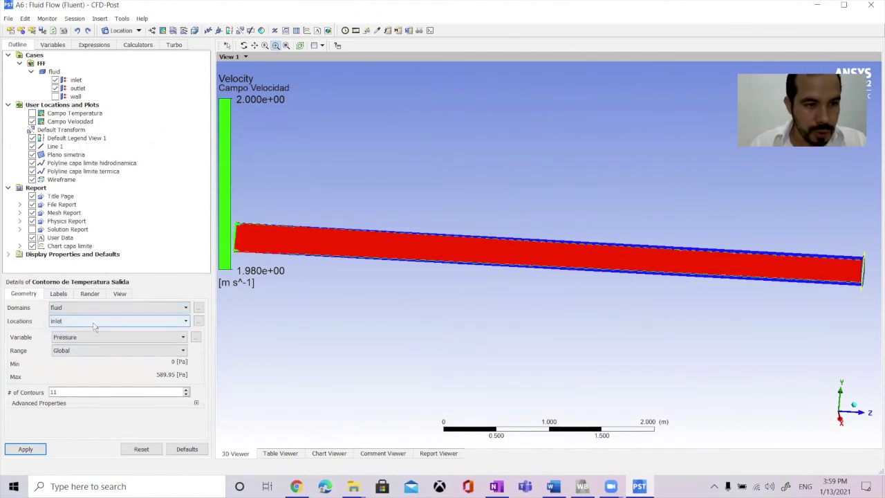
pyautogui.click(90, 321)
pyautogui.click(85, 339)
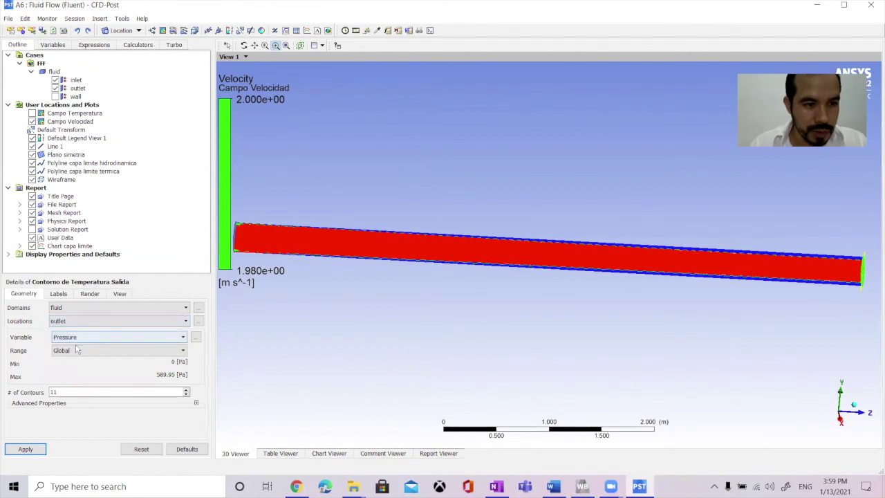
pyautogui.click(82, 337)
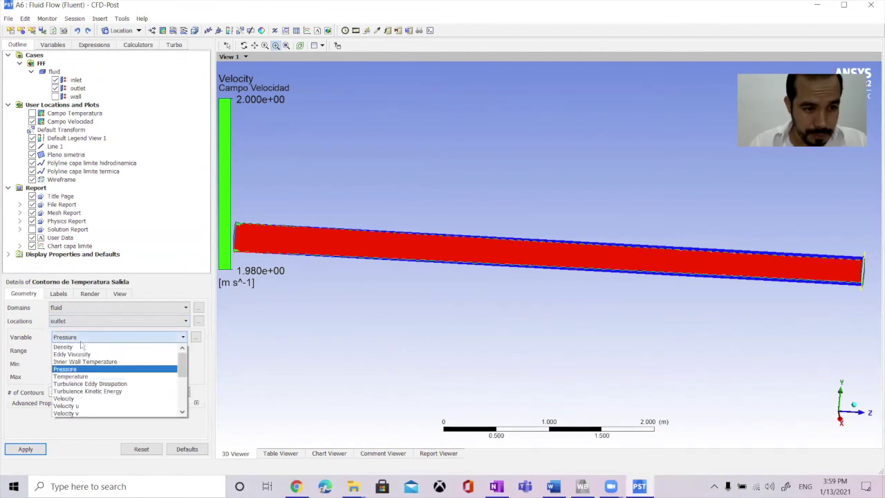
pyautogui.click(79, 377)
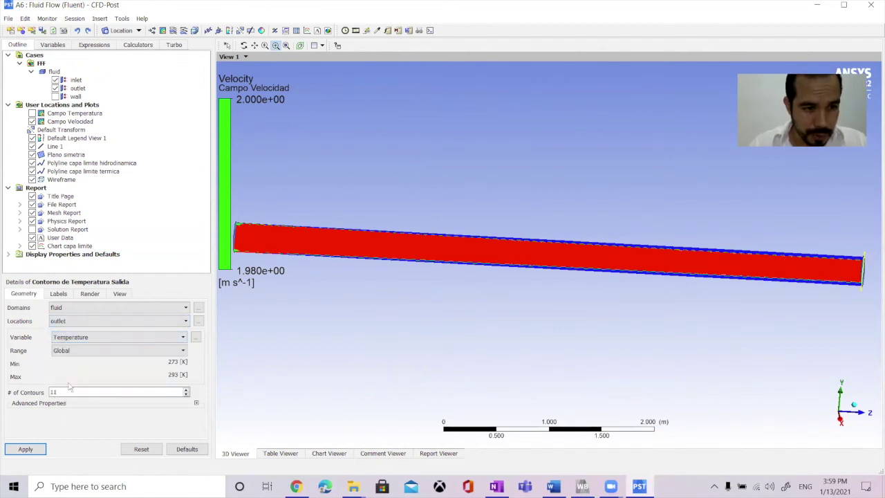
pyautogui.click(31, 450)
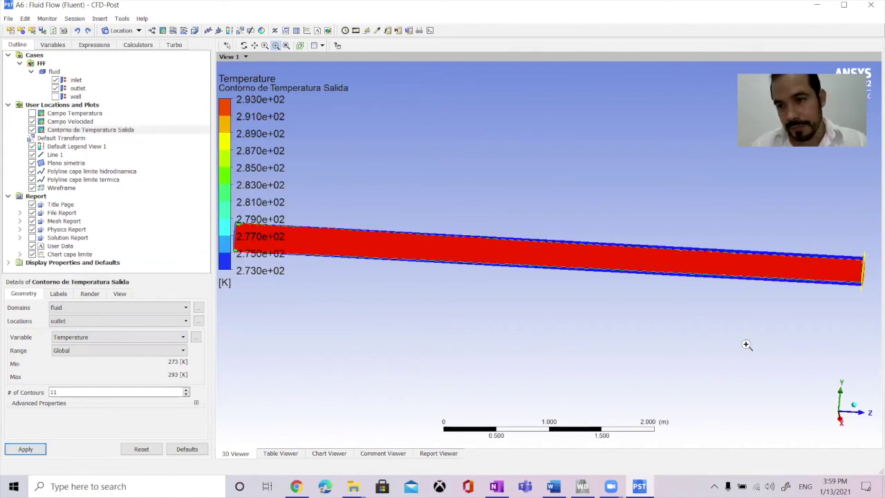
# Turn to the outlet face and hide the Campo Velocidad contour, keeping the outlet temperature contour displayed
pyautogui.click(862, 416)
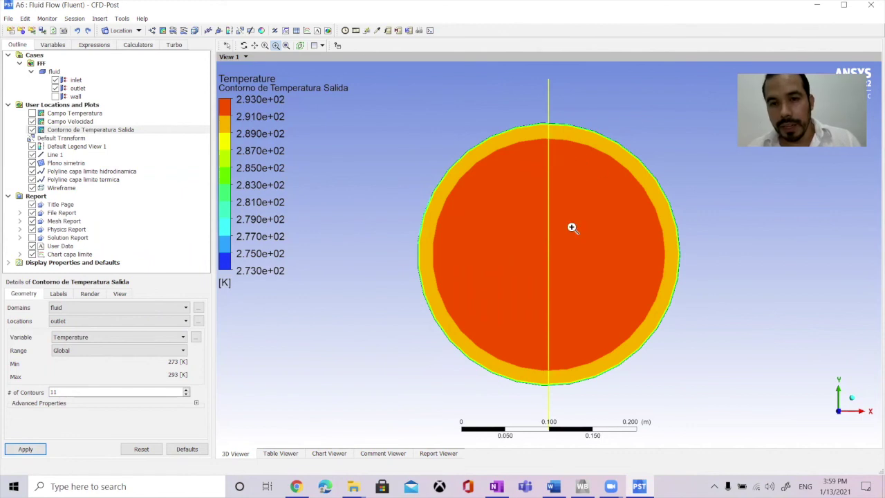
pyautogui.click(243, 44)
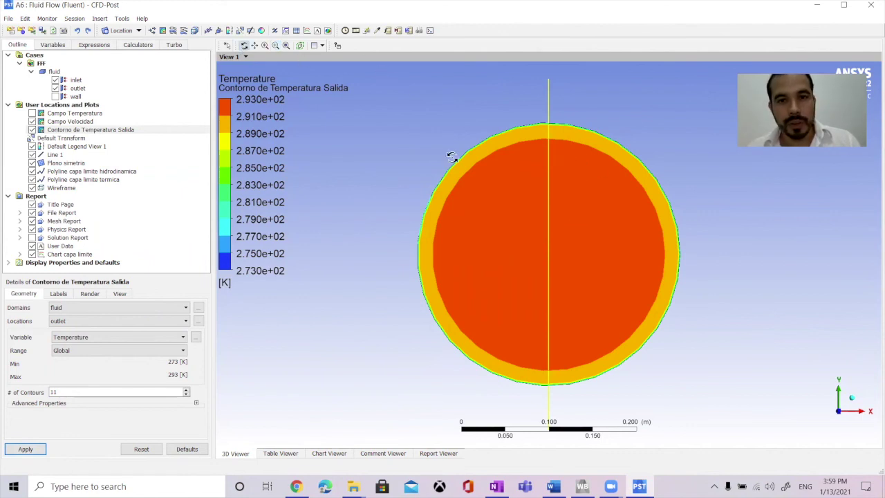
pyautogui.moveTo(558, 235); pyautogui.dragTo(526, 270)
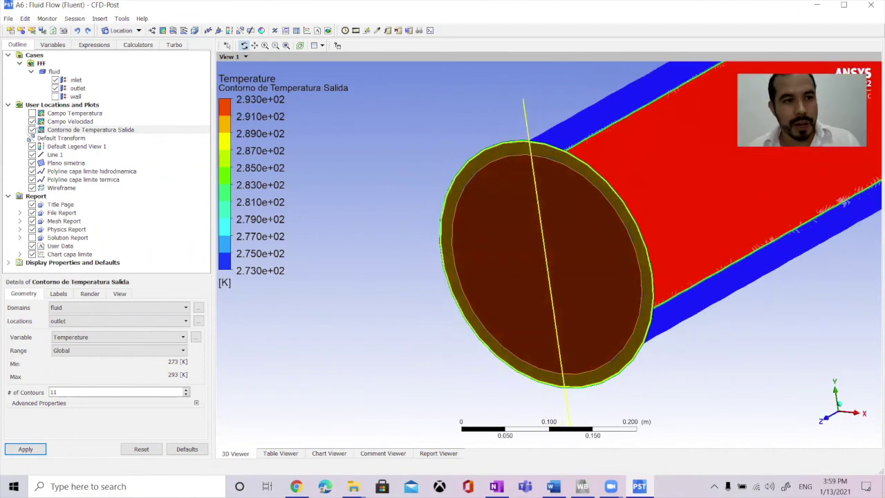
pyautogui.click(38, 127)
pyautogui.click(32, 121)
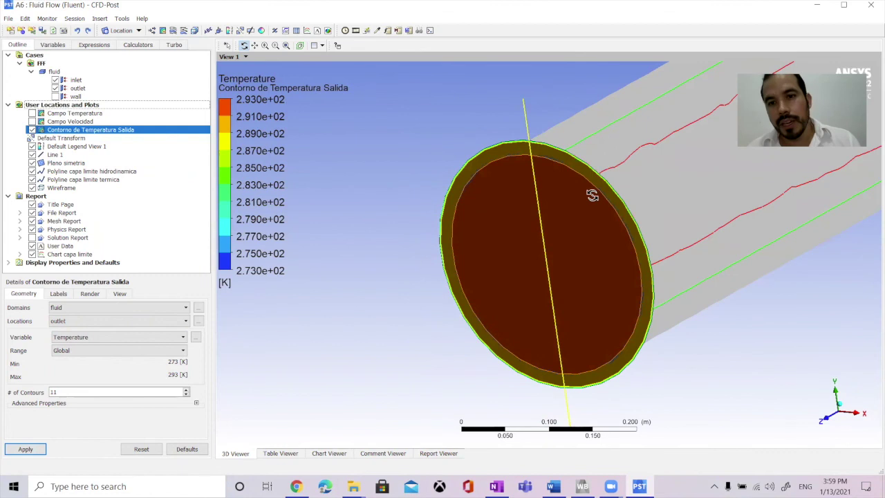
# Examine the temperature bands of the outlet contour, from the pipe core out to the wall
pyautogui.moveTo(551, 201); pyautogui.dragTo(583, 182)
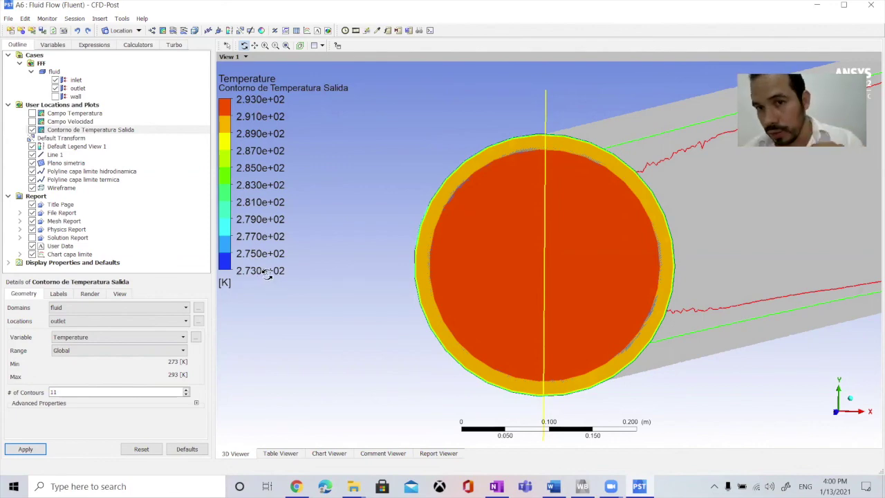
pyautogui.moveTo(649, 190); pyautogui.dragTo(649, 195)
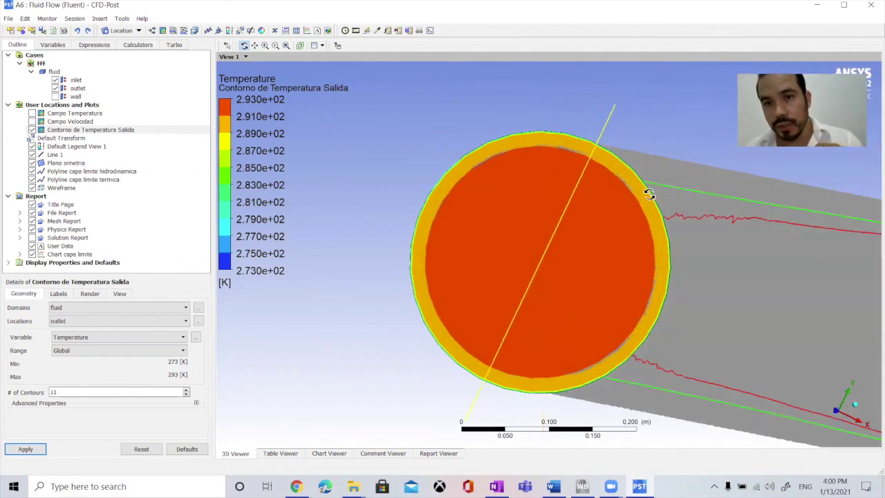
pyautogui.scroll(5, 650, 195)
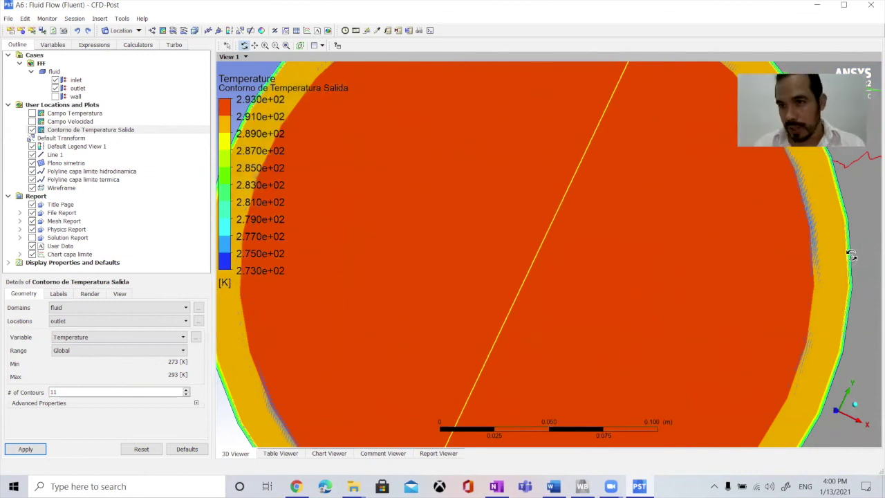
pyautogui.scroll(-5, 851, 255)
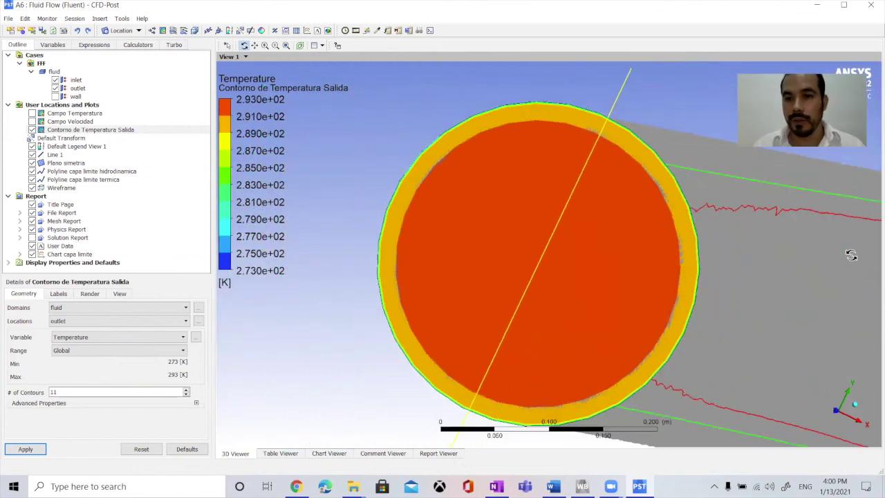
pyautogui.scroll(-1, 851, 255)
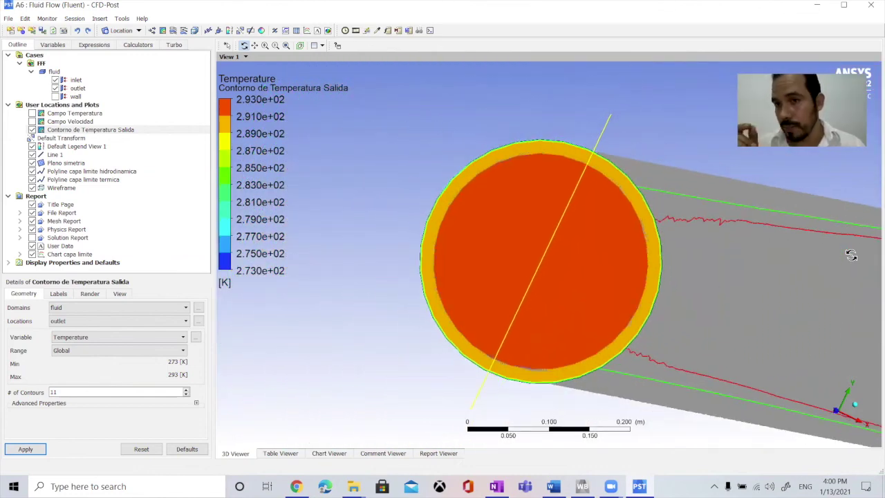